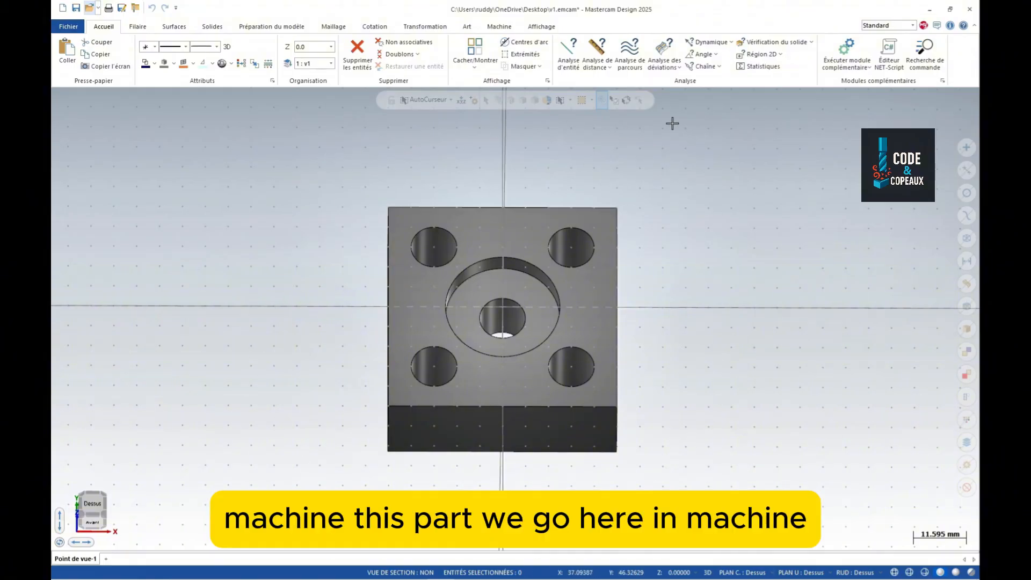
# - Add the default milling machine (Mill Default MM) and show the Parcours d'outil manager
pyautogui.click(490, 27)
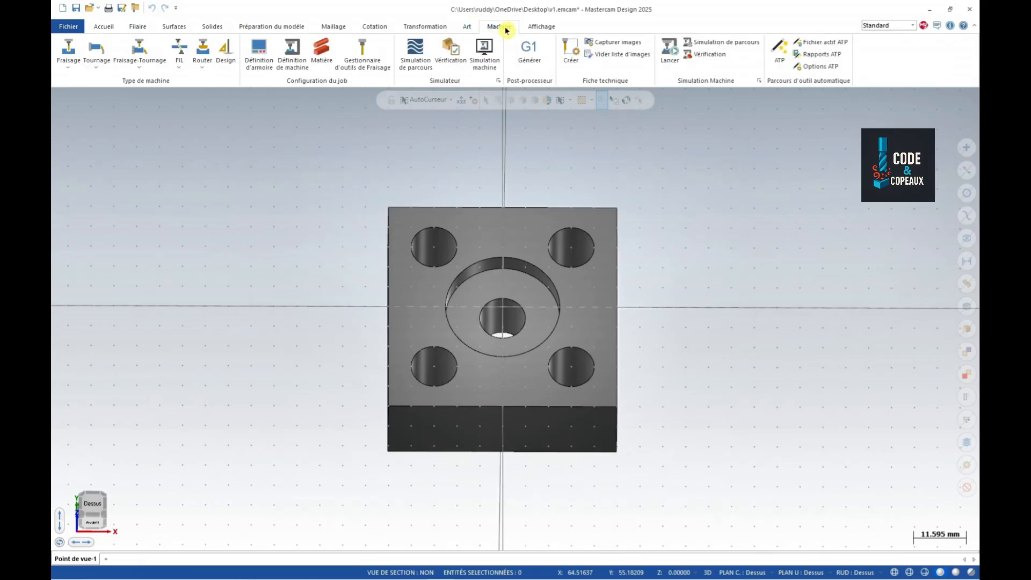
pyautogui.click(68, 54)
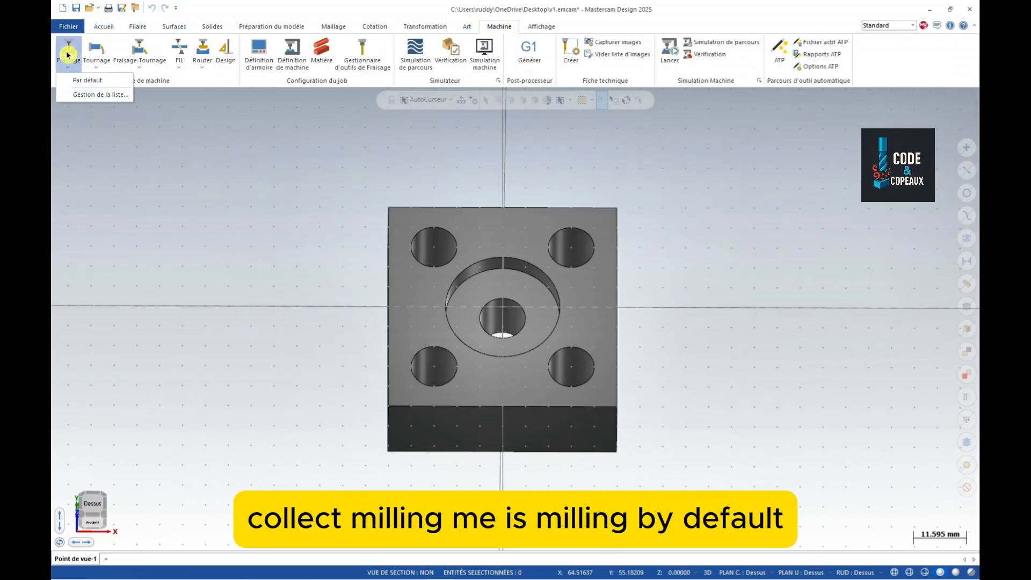
pyautogui.click(87, 79)
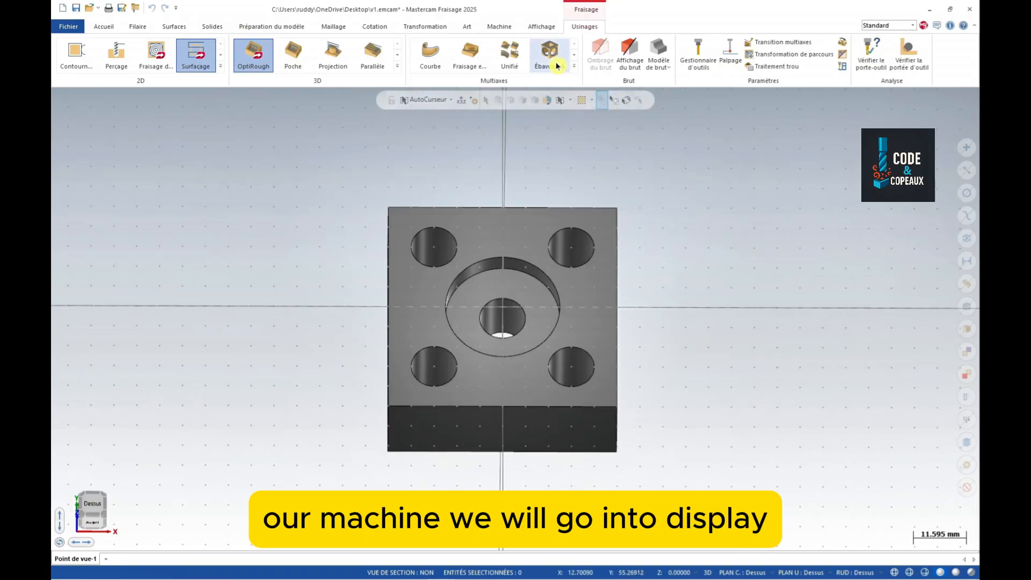
pyautogui.click(542, 27)
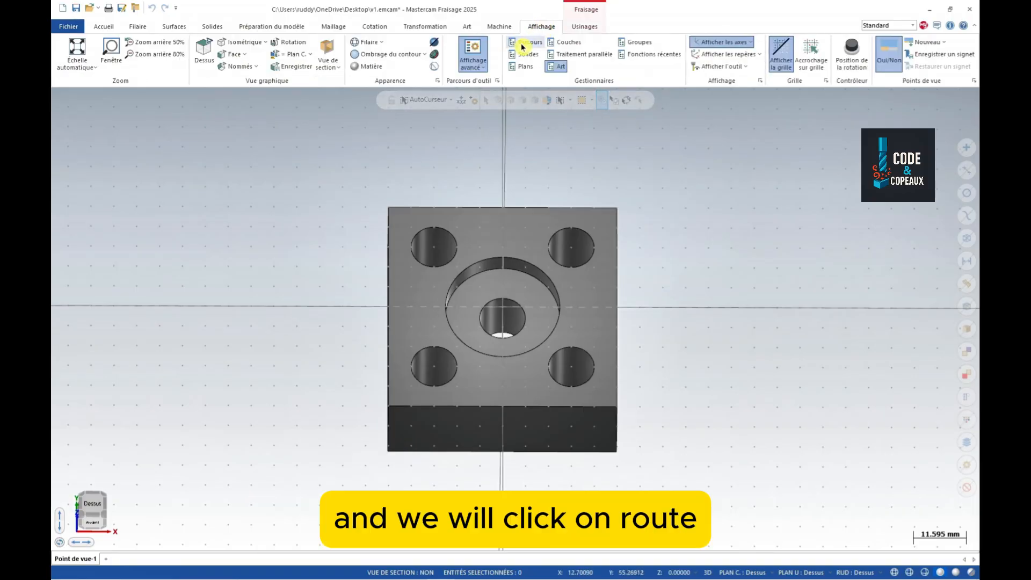
pyautogui.click(530, 44)
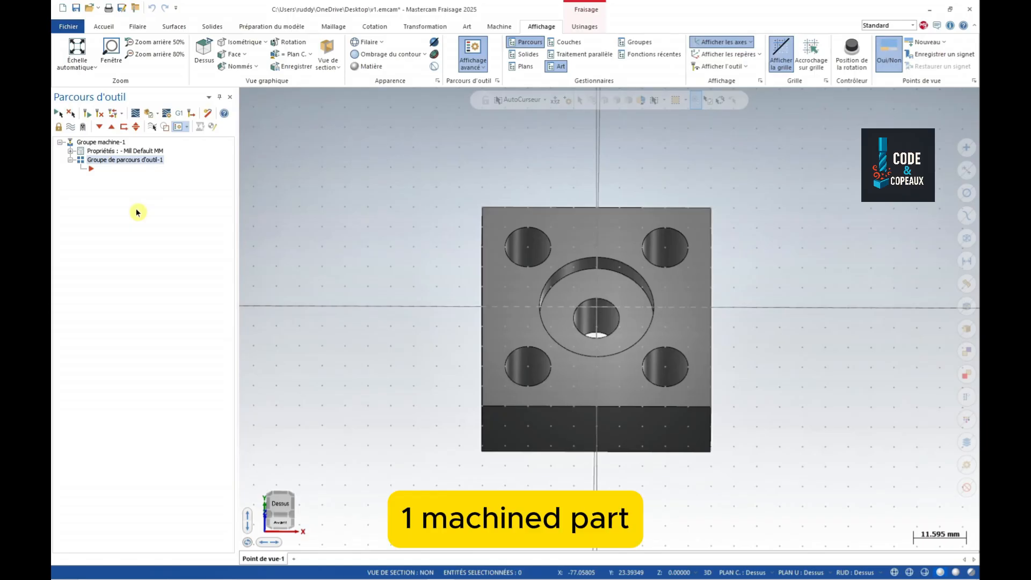
# - Create a rectangular stock around the part, 50 × 50 × 20 at origin 0,0,0
pyautogui.click(70, 151)
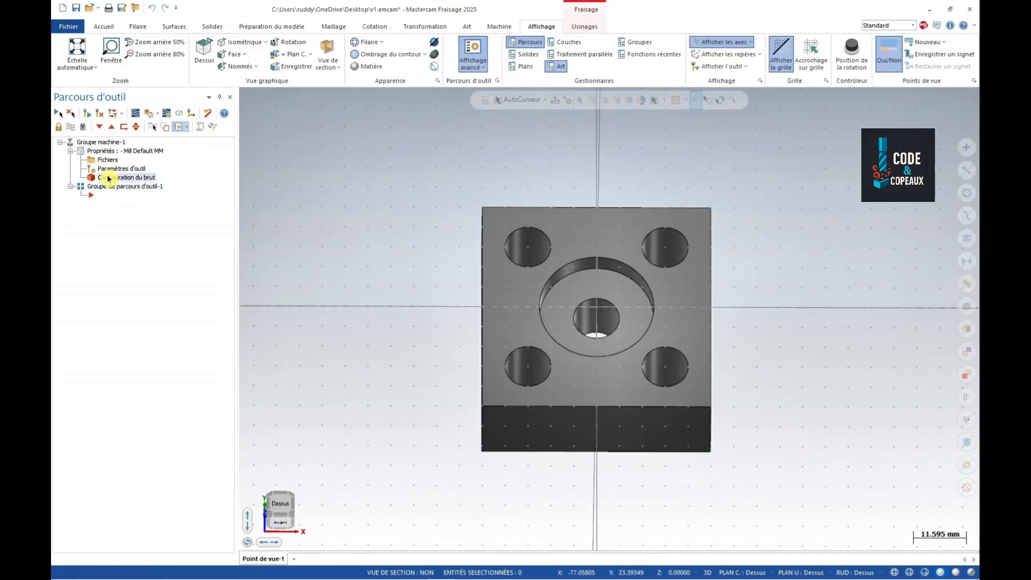
pyautogui.click(108, 179)
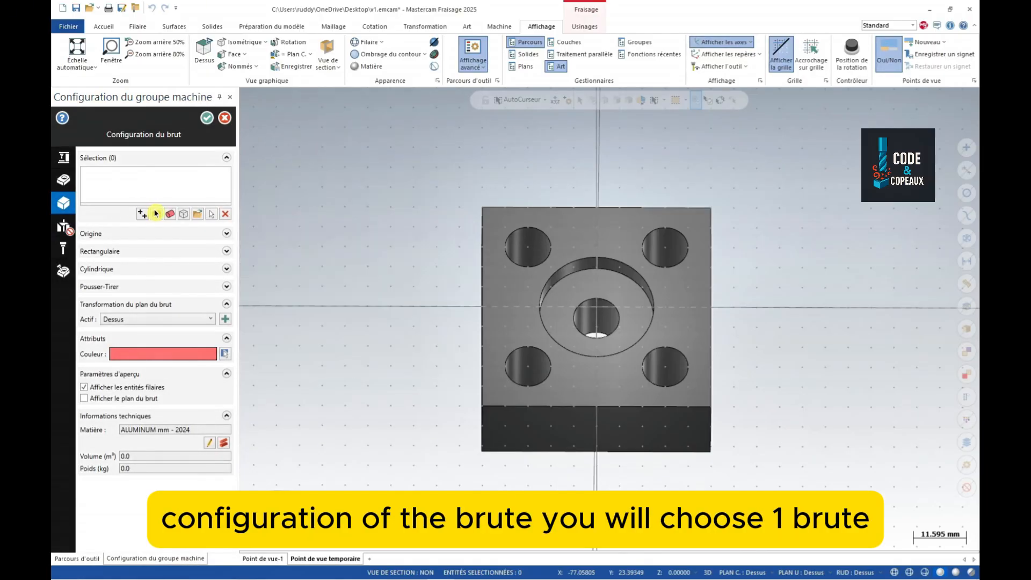
pyautogui.click(156, 216)
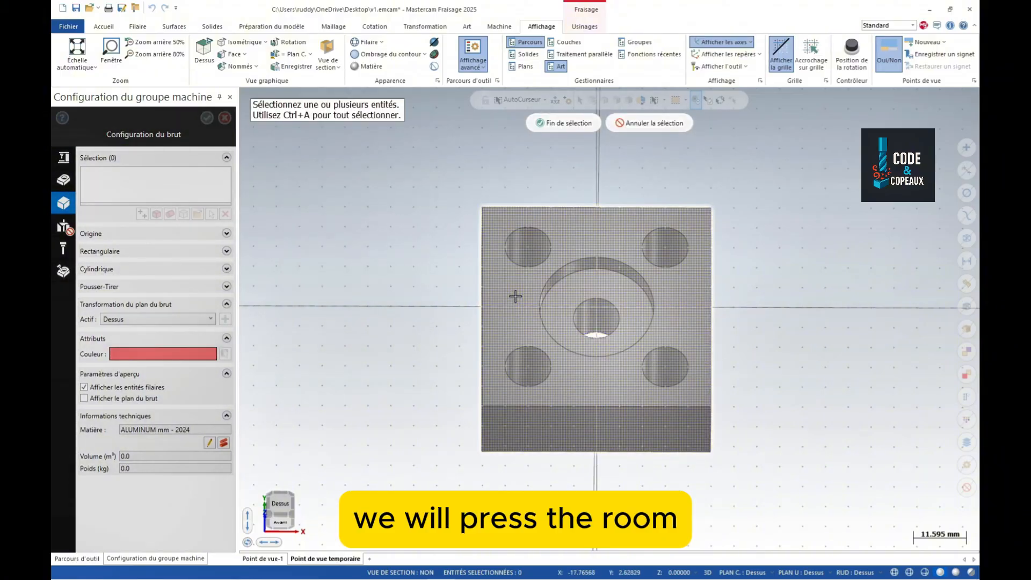
pyautogui.press('Return')
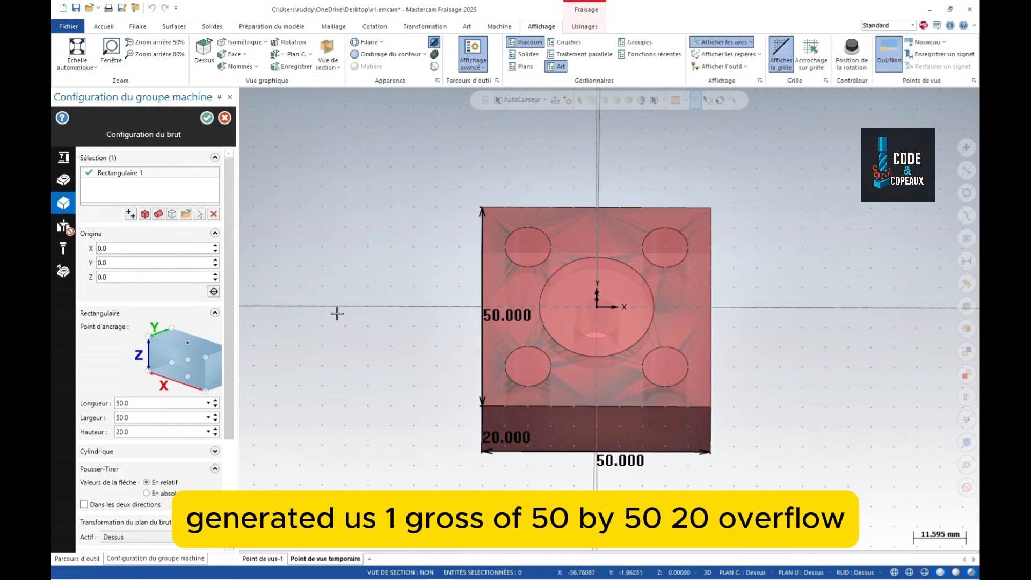
# - Set the stock length and width to 52
pyautogui.moveTo(336, 313); pyautogui.dragTo(335, 281, button='middle')
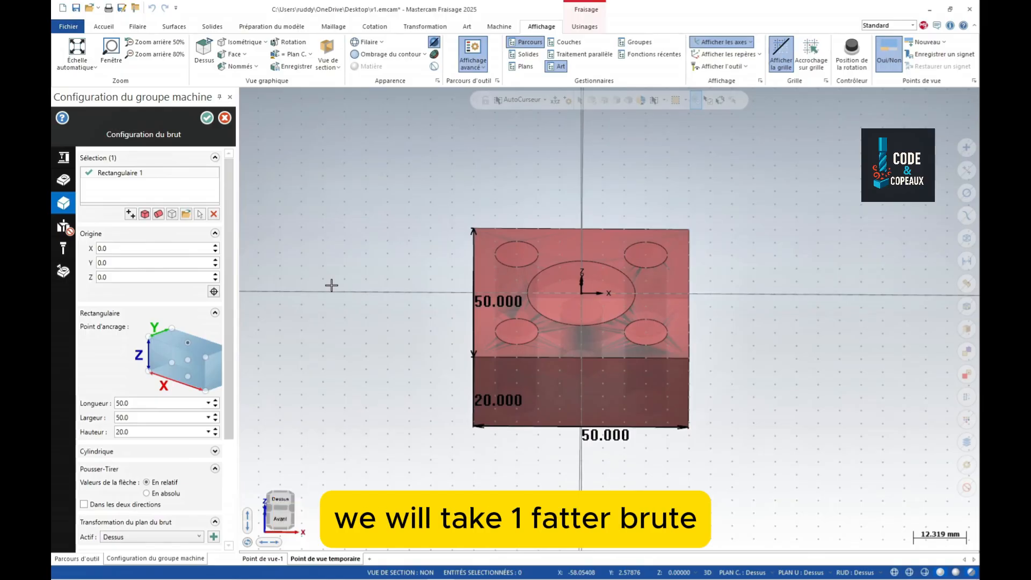
pyautogui.doubleClick(114, 403)
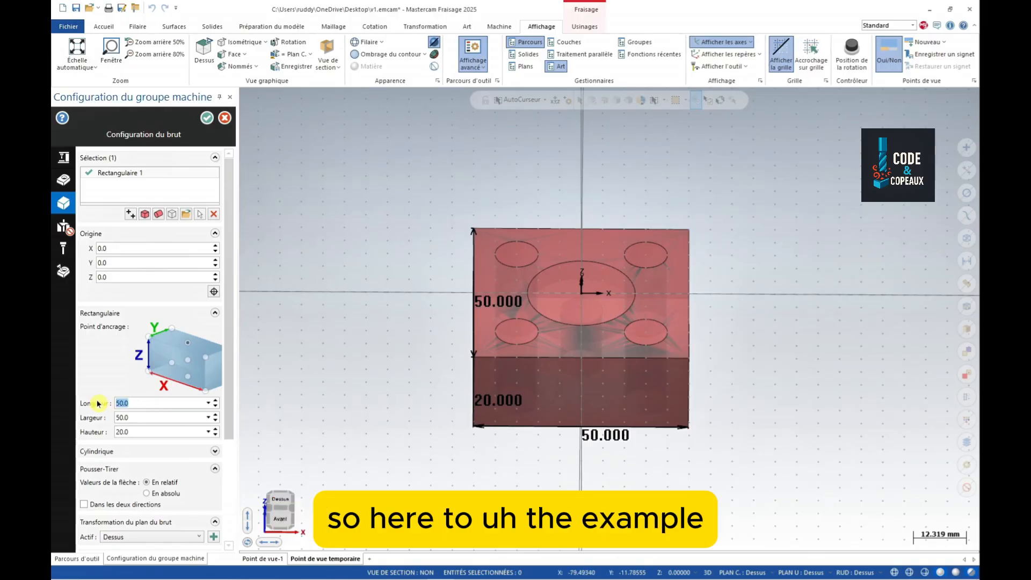
pyautogui.write('52')
pyautogui.press('Tab')
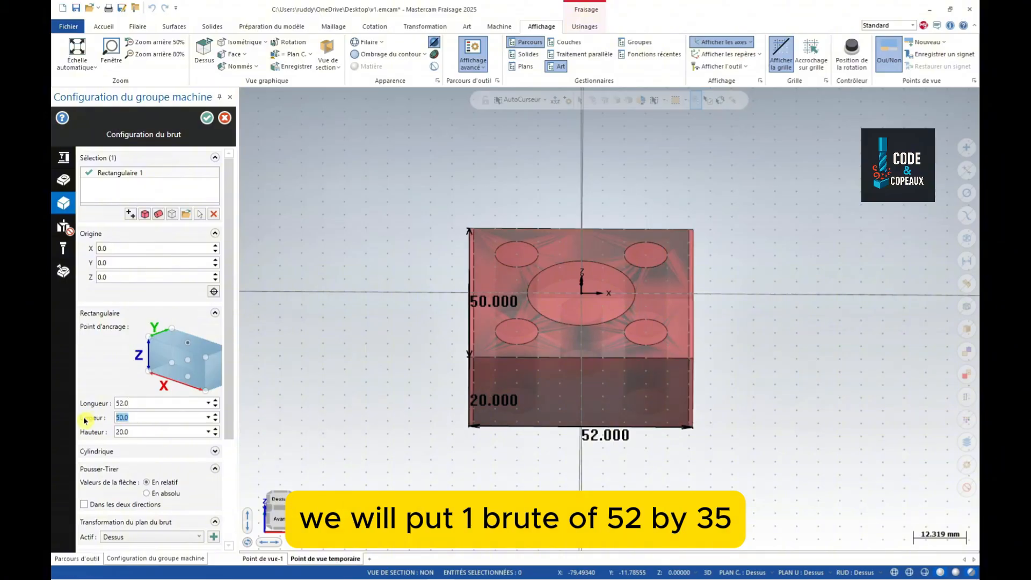
pyautogui.write('52')
pyautogui.press('Tab')
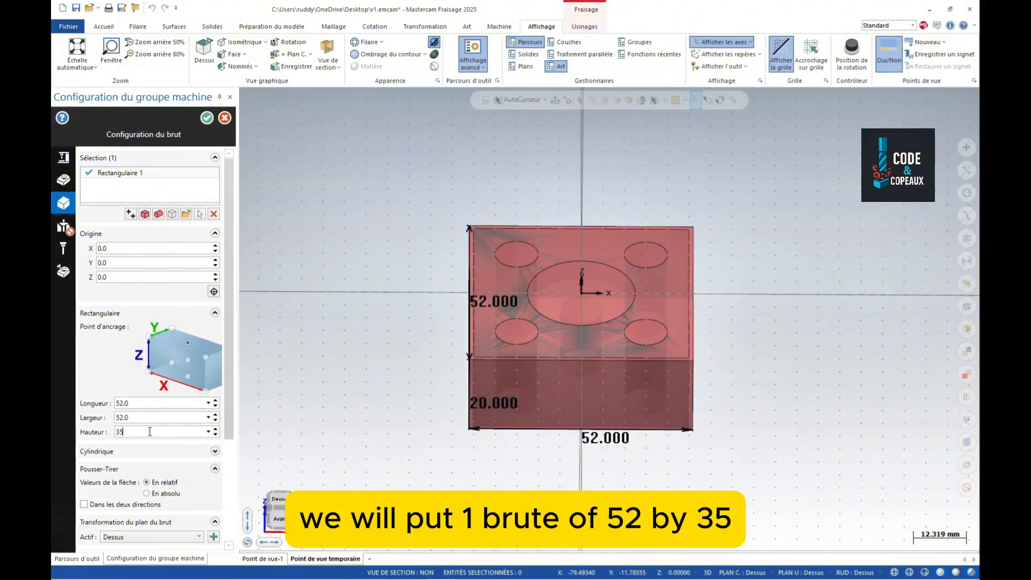
# - Raise the stock origin to Z 2 with height 35, then accept the stock setup
pyautogui.doubleClick(132, 277)
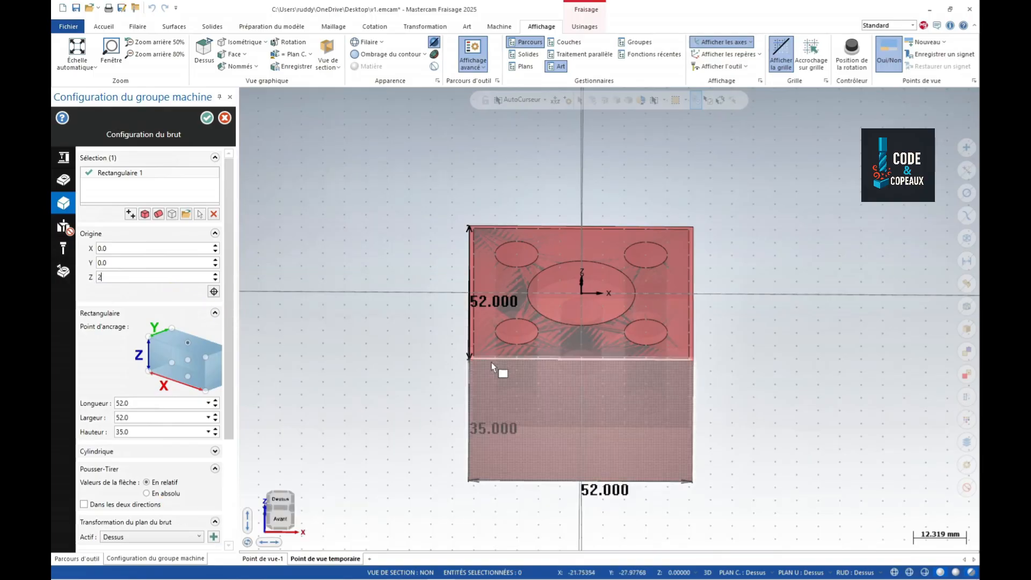
pyautogui.moveTo(357, 398); pyautogui.dragTo(315, 356, button='middle')
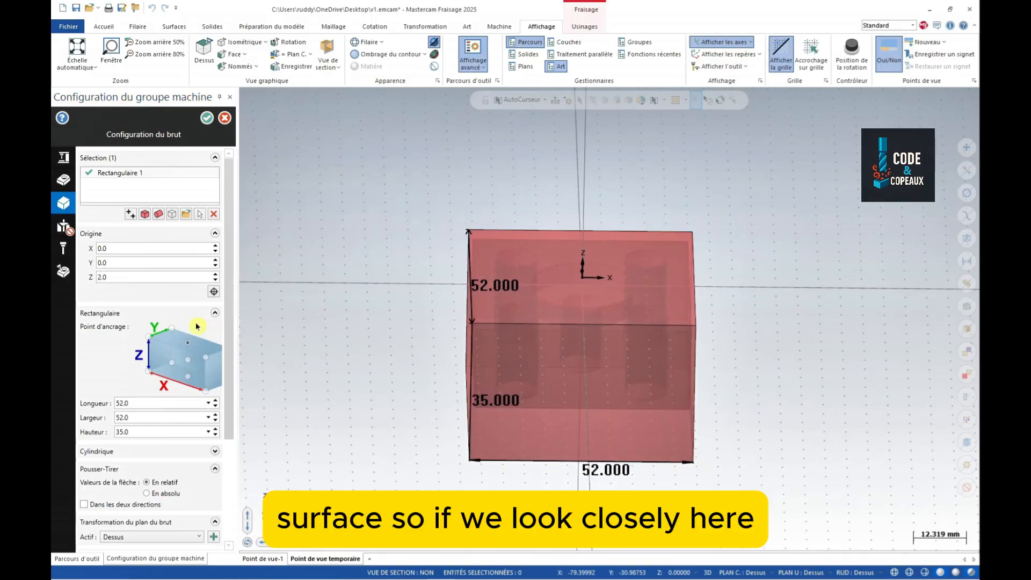
pyautogui.moveTo(521, 402)
pyautogui.mouseDown(button='middle')
pyautogui.moveTo(519, 363)
pyautogui.moveTo(517, 409)
pyautogui.mouseUp(button='middle')
pyautogui.scroll(-3, 407, 364)
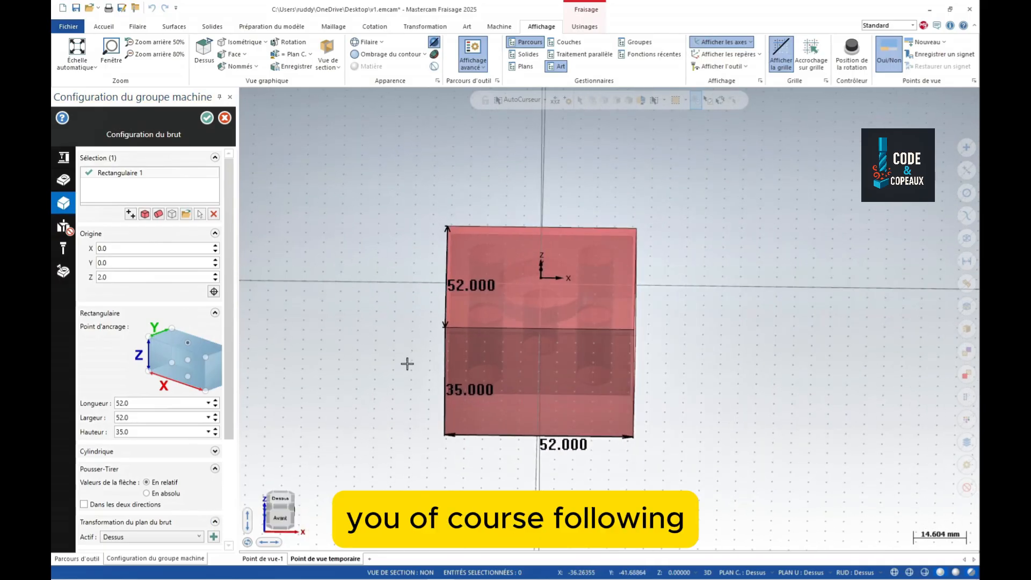
pyautogui.scroll(-1, 407, 364)
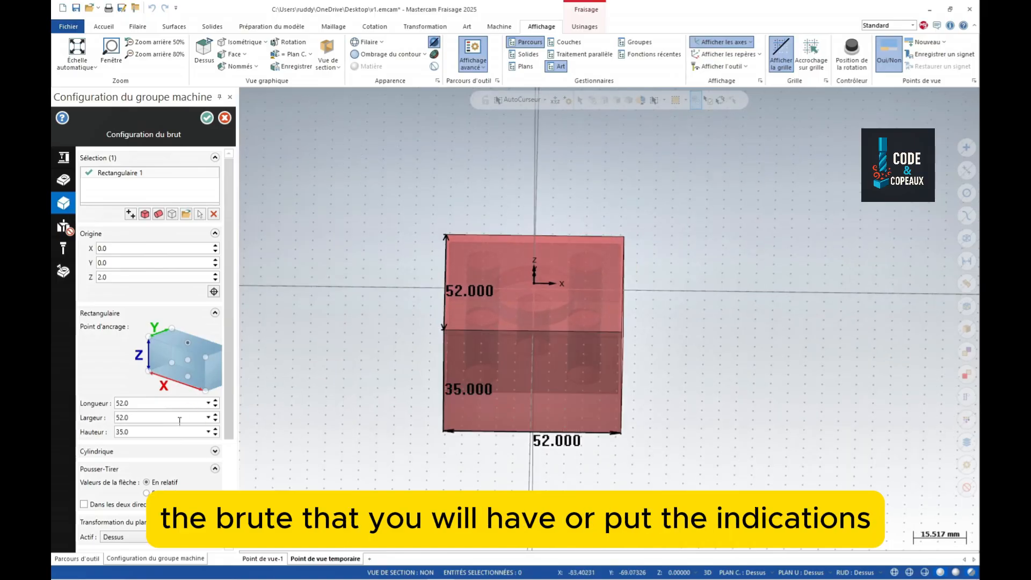
pyautogui.click(189, 344)
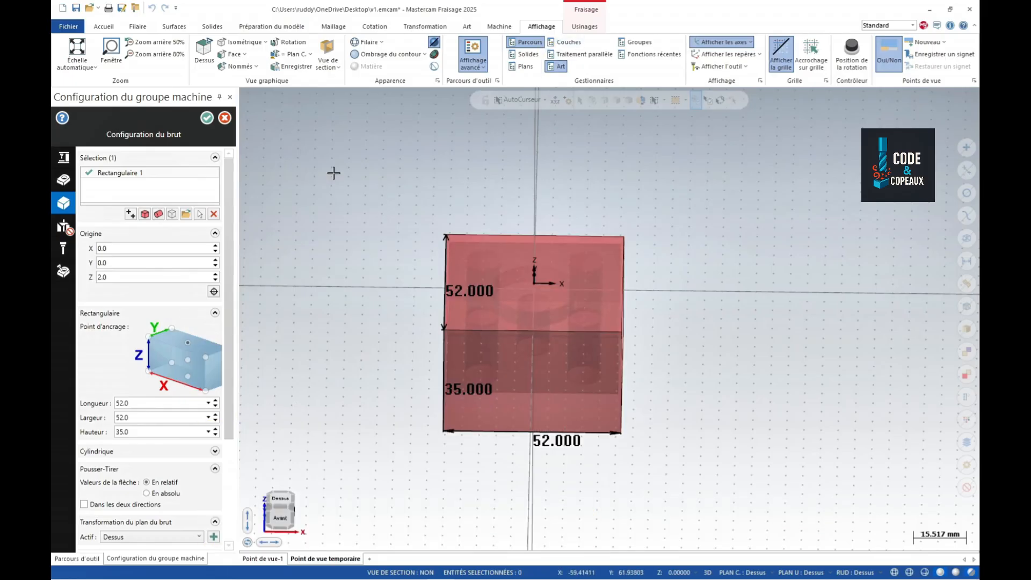
pyautogui.click(207, 117)
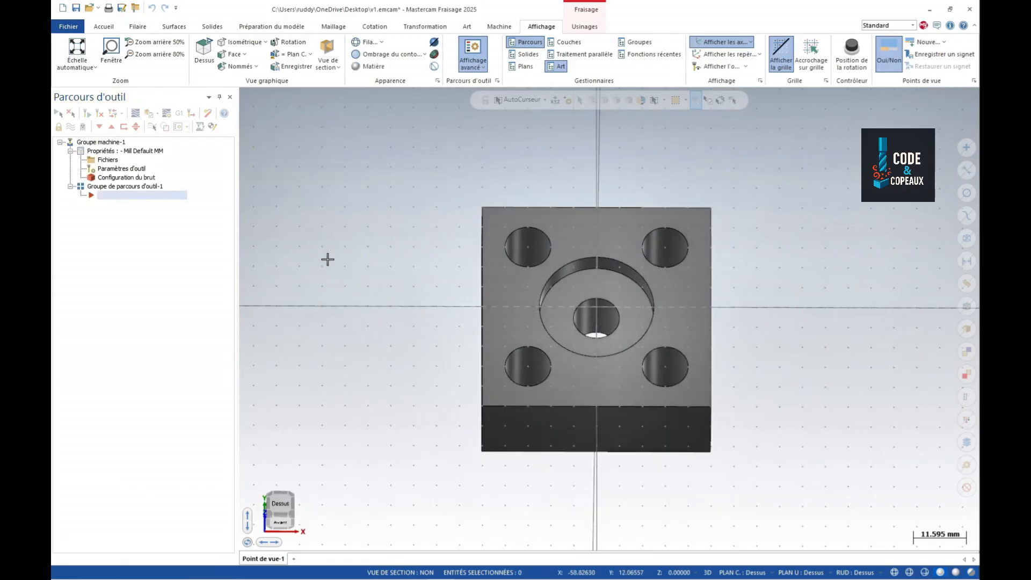
pyautogui.scroll(-1, 344, 267)
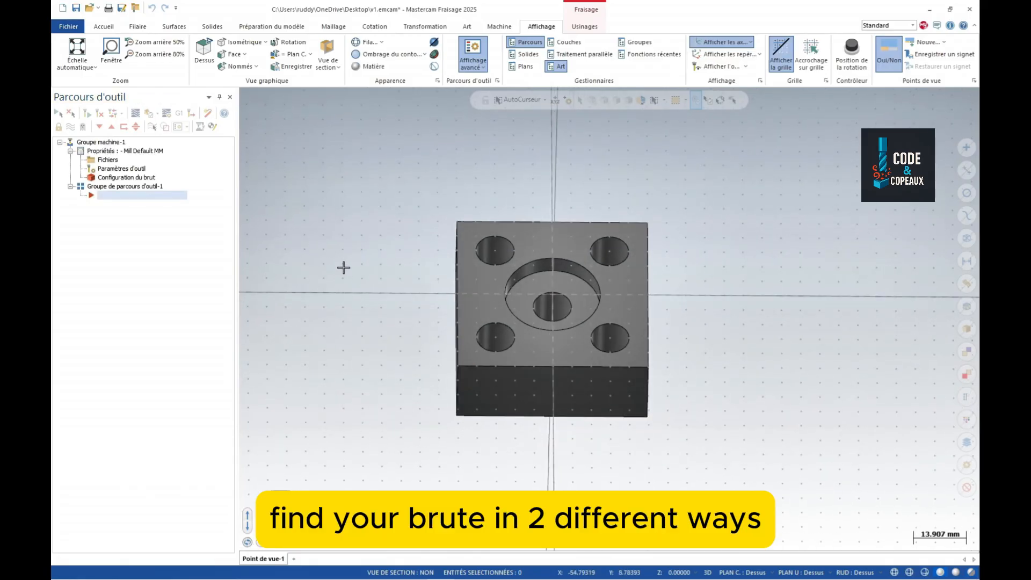
pyautogui.click(583, 27)
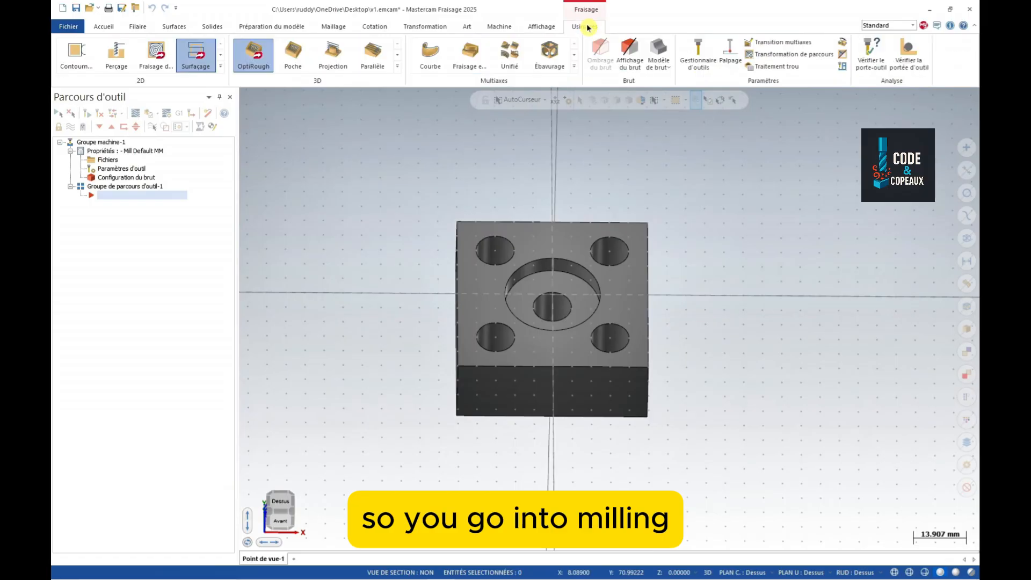
pyautogui.click(626, 58)
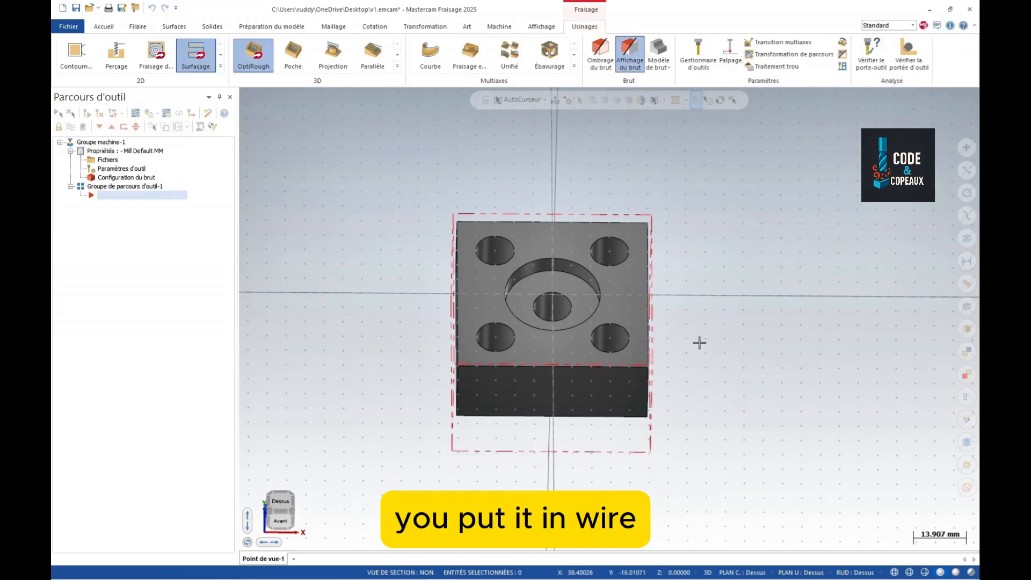
pyautogui.moveTo(700, 367)
pyautogui.mouseDown(button='middle')
pyautogui.moveTo(695, 299)
pyautogui.moveTo(702, 349)
pyautogui.mouseUp(button='middle')
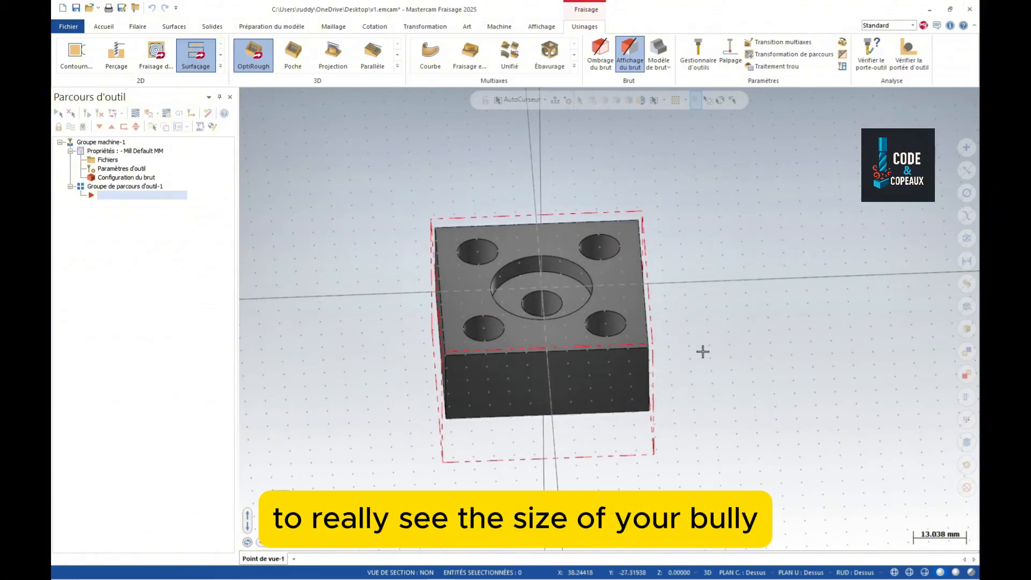
pyautogui.click(607, 64)
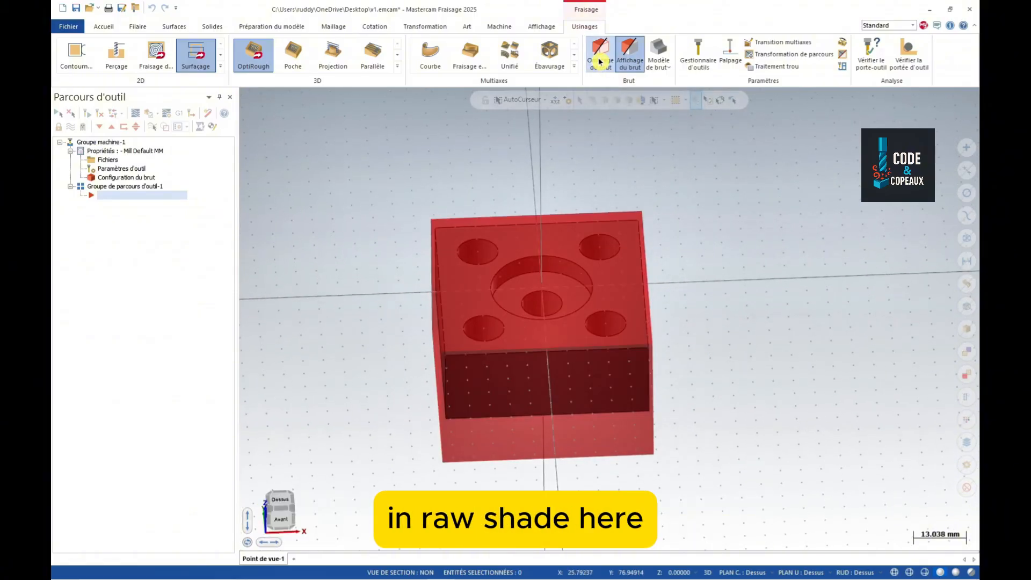
pyautogui.click(601, 62)
pyautogui.click(629, 59)
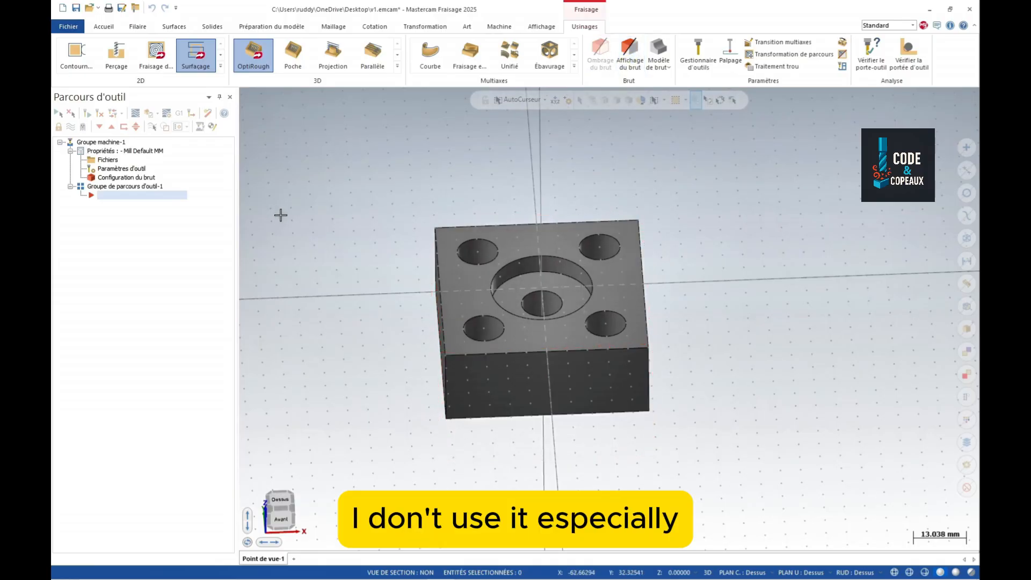
pyautogui.scroll(-1, 274, 238)
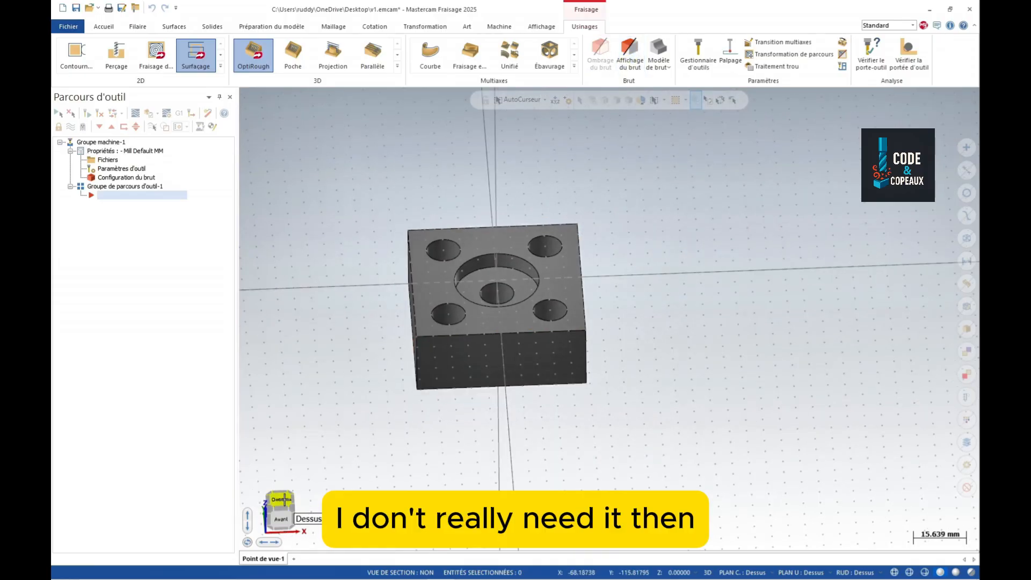
pyautogui.click(284, 500)
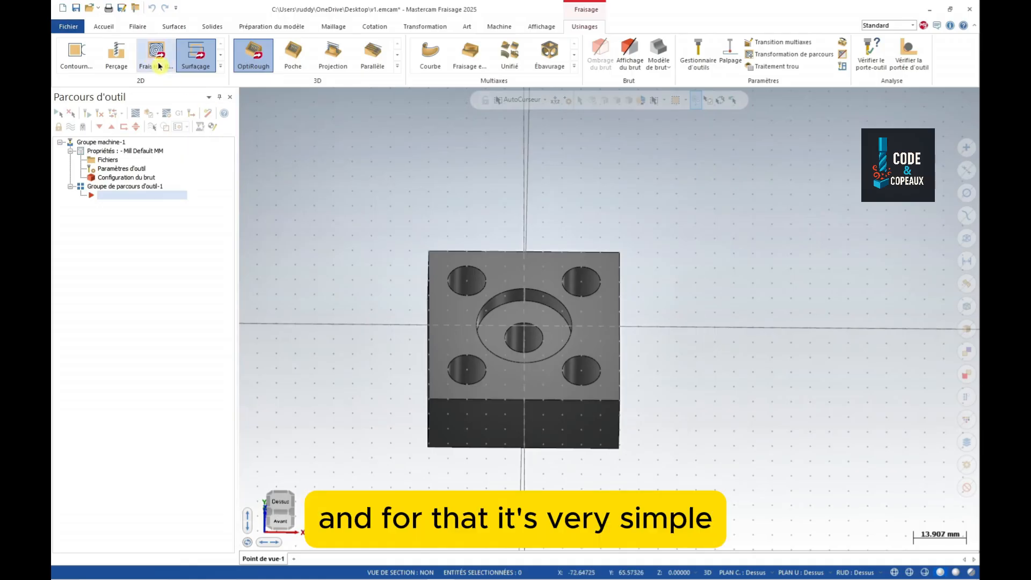
# - Create wireframe curves on all edges of the whole block
pyautogui.click(136, 28)
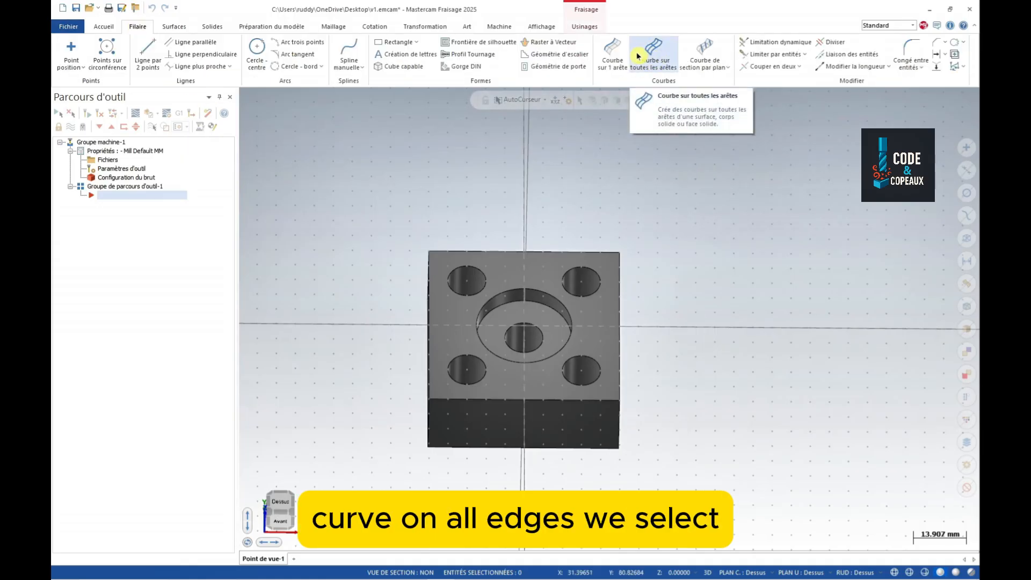
pyautogui.click(653, 60)
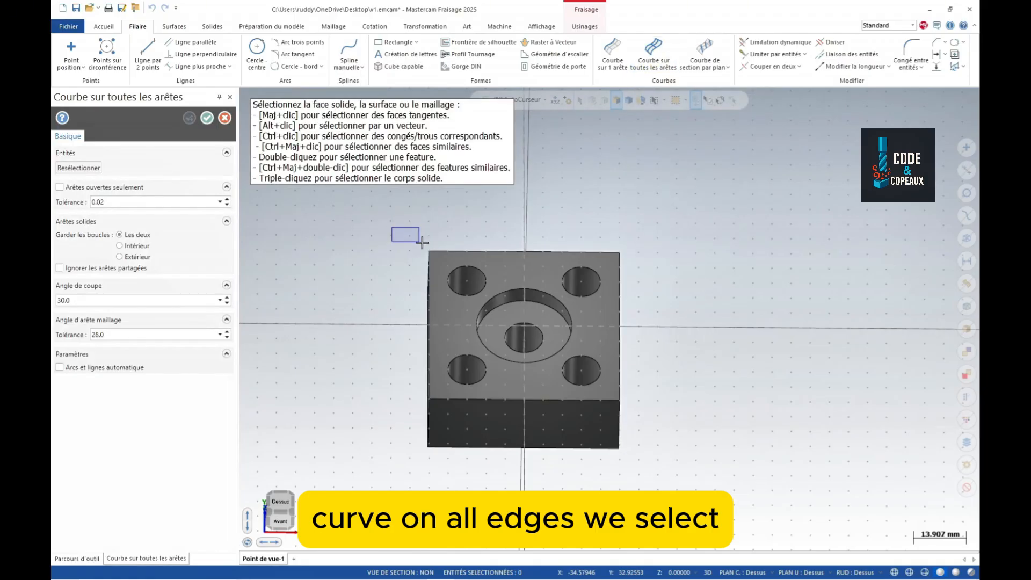
pyautogui.moveTo(392, 228); pyautogui.dragTo(651, 472)
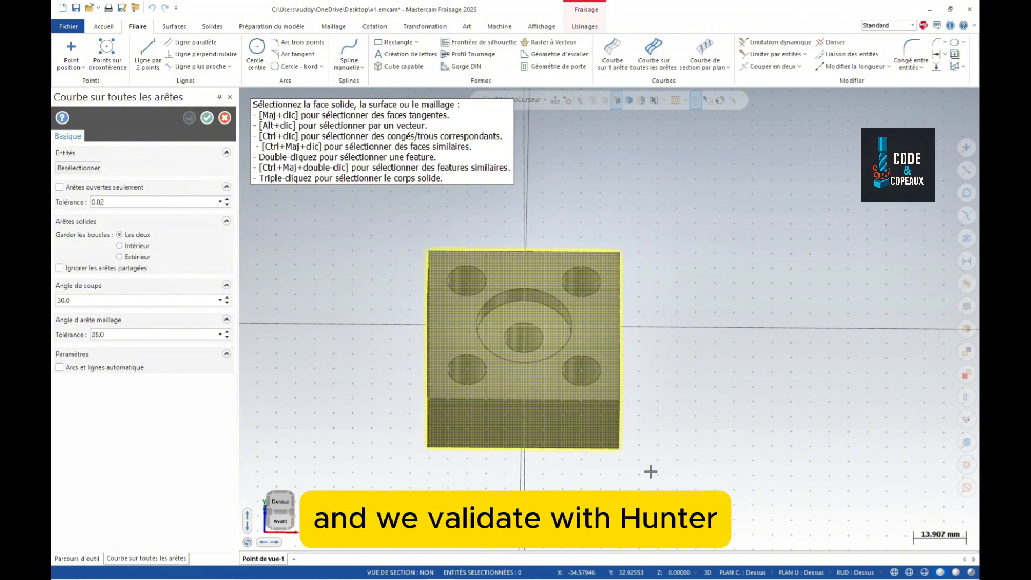
pyautogui.press('Return')
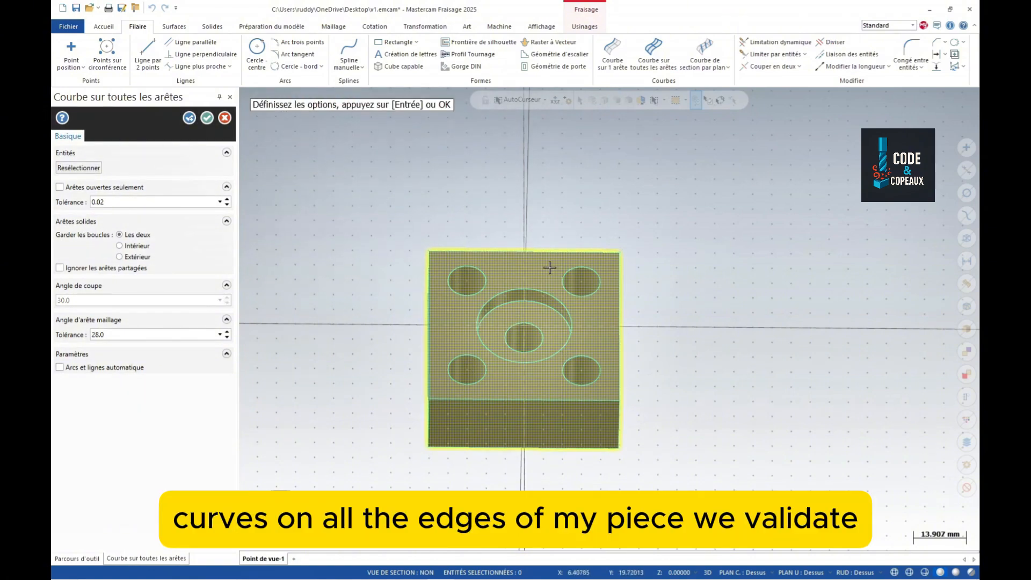
pyautogui.click(208, 118)
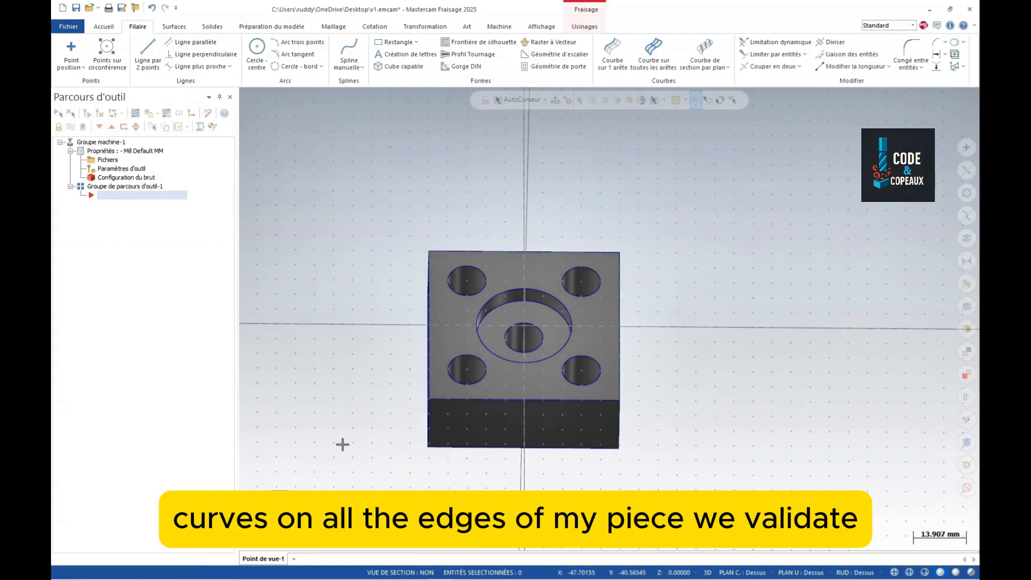
# - Check the counterbore and lower-left hole circles as chains from the top view, then deselect
pyautogui.moveTo(342, 445)
pyautogui.mouseDown(button='middle')
pyautogui.moveTo(345, 281)
pyautogui.moveTo(335, 426)
pyautogui.mouseUp(button='middle')
pyautogui.click(512, 346)
pyautogui.click(481, 352)
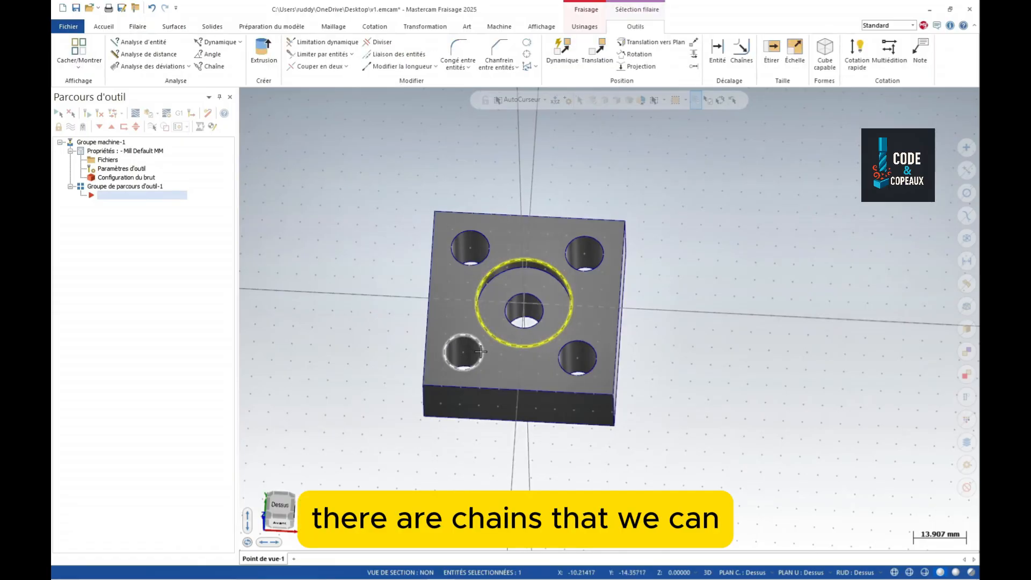
pyautogui.scroll(-2, 721, 387)
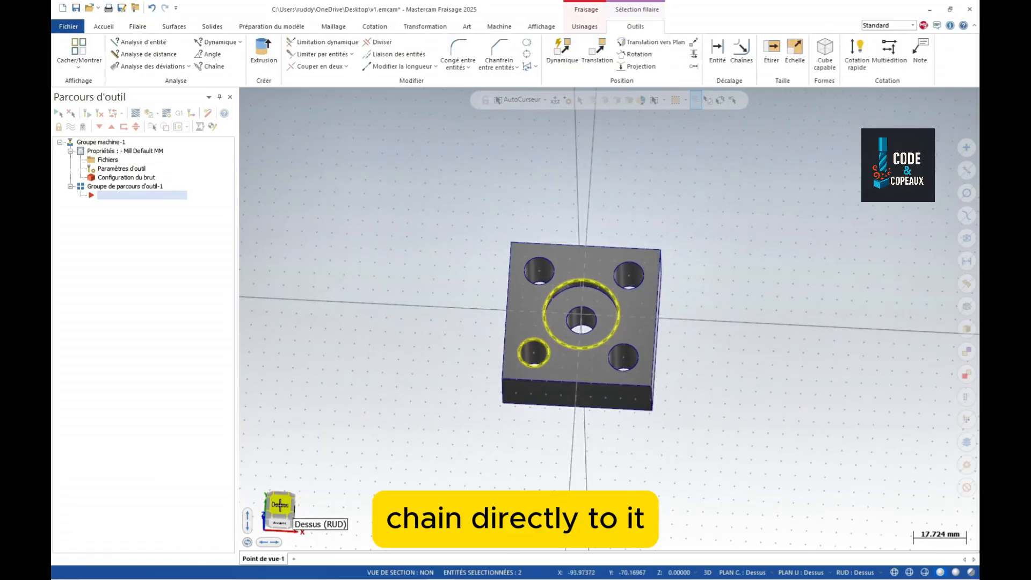
pyautogui.click(281, 505)
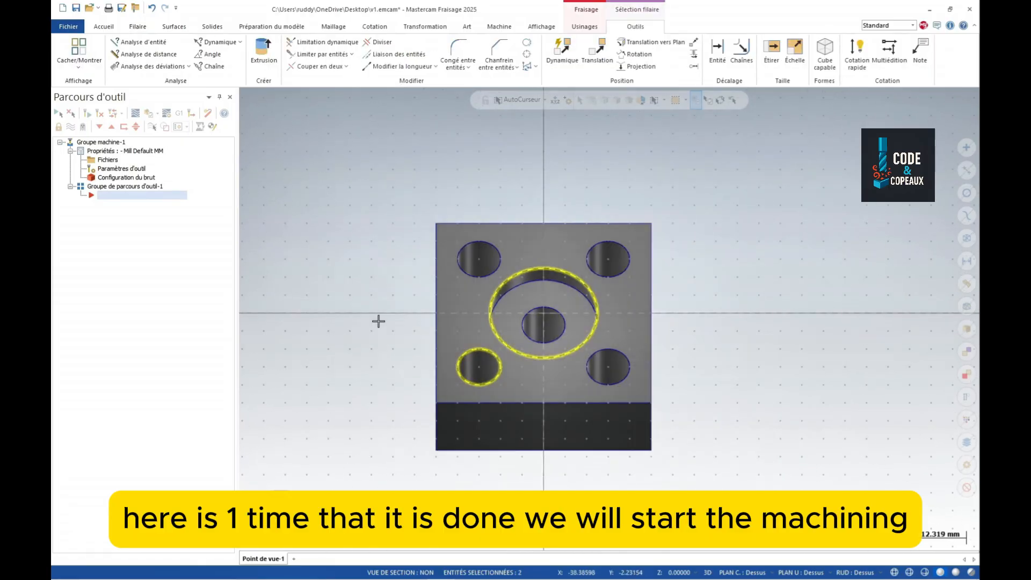
pyautogui.scroll(-1, 379, 321)
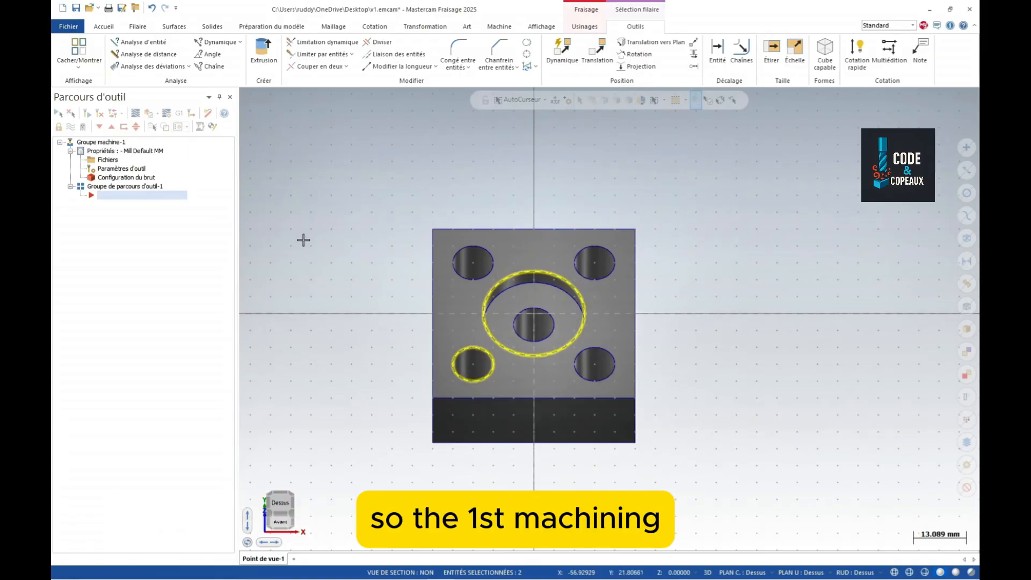
pyautogui.press('Escape')
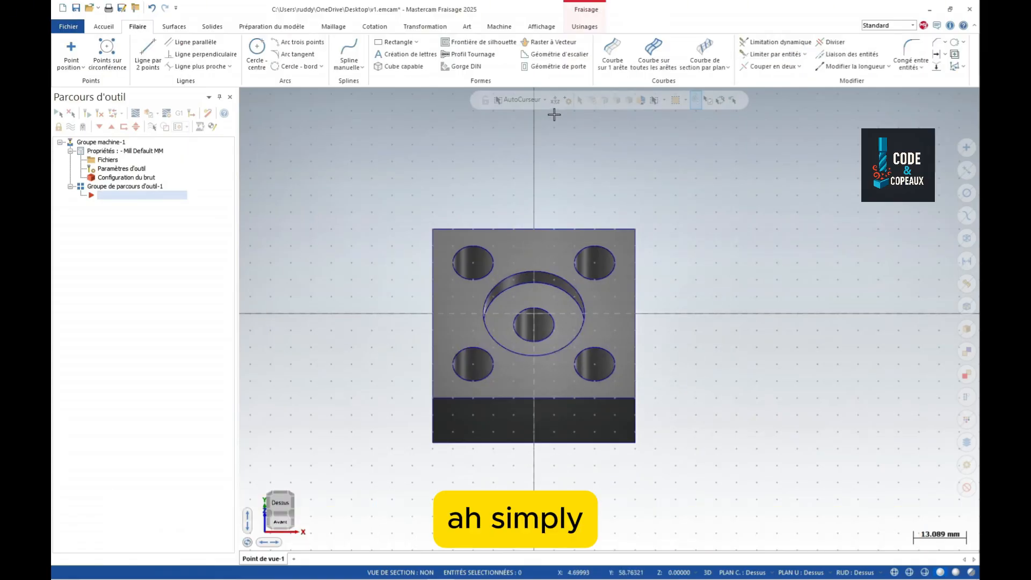
# - Start a Surfaçage facing toolpath using the defined stock as its boundary
pyautogui.click(584, 26)
pyautogui.click(197, 55)
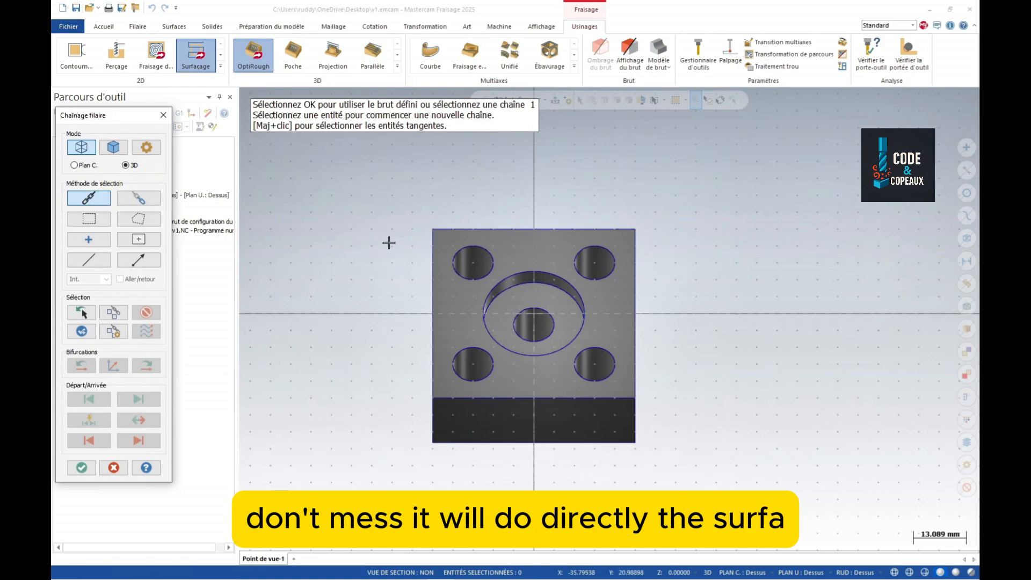
pyautogui.click(81, 467)
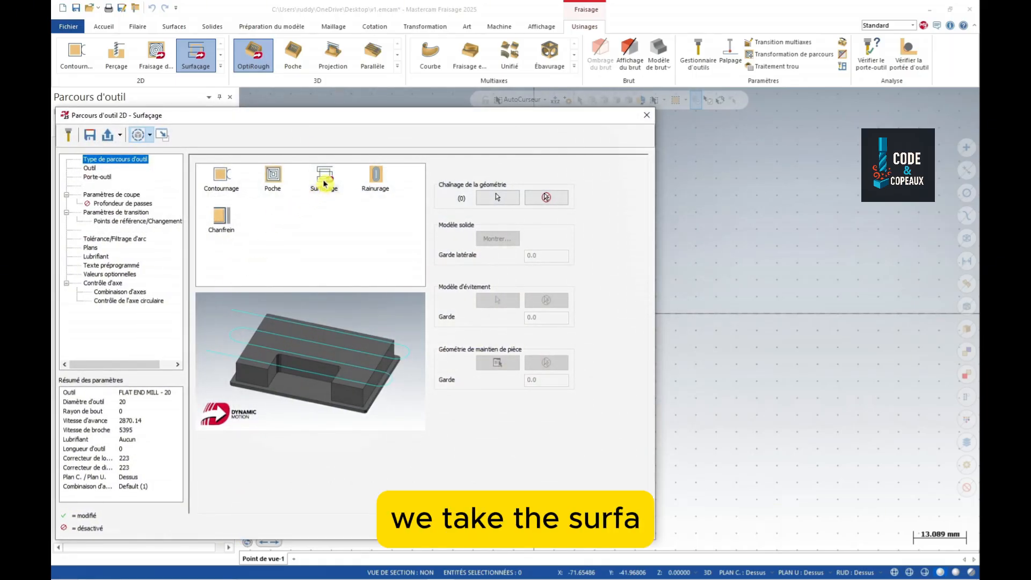
# - Filter the tool library to face mills and pick tool 250, the 63 mm FACE MILL - 63/71
pyautogui.click(89, 168)
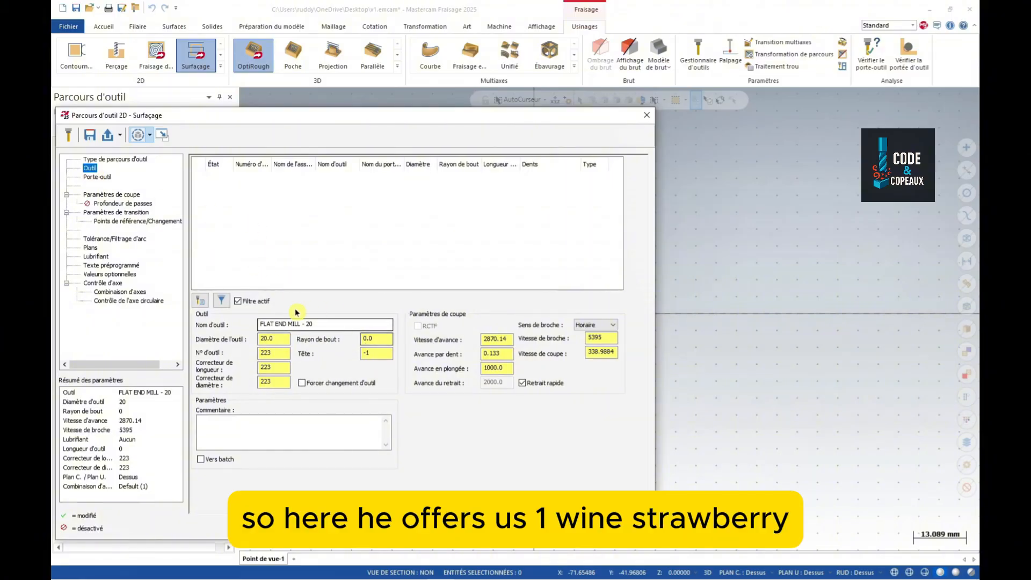
pyautogui.click(223, 303)
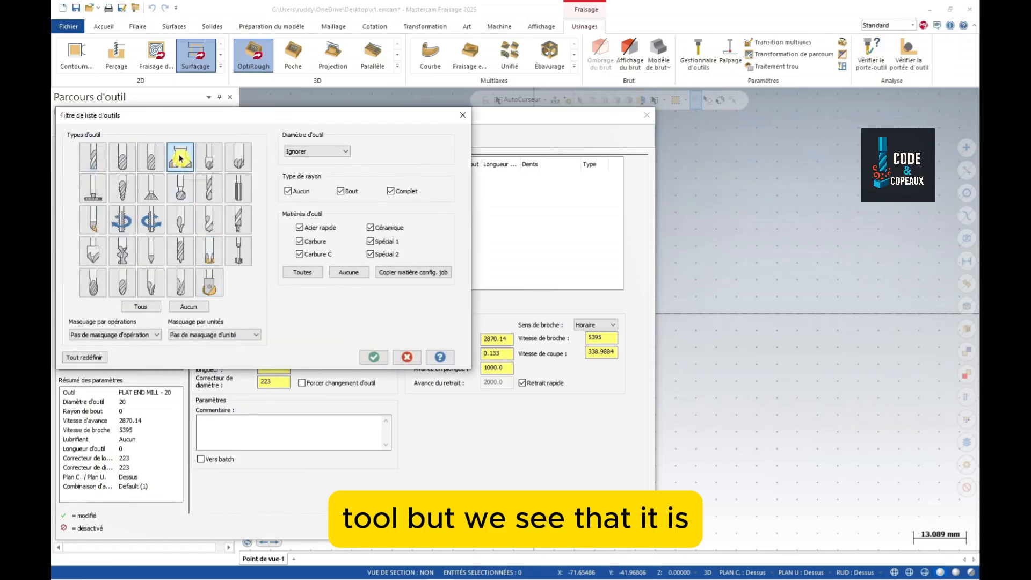
pyautogui.click(374, 357)
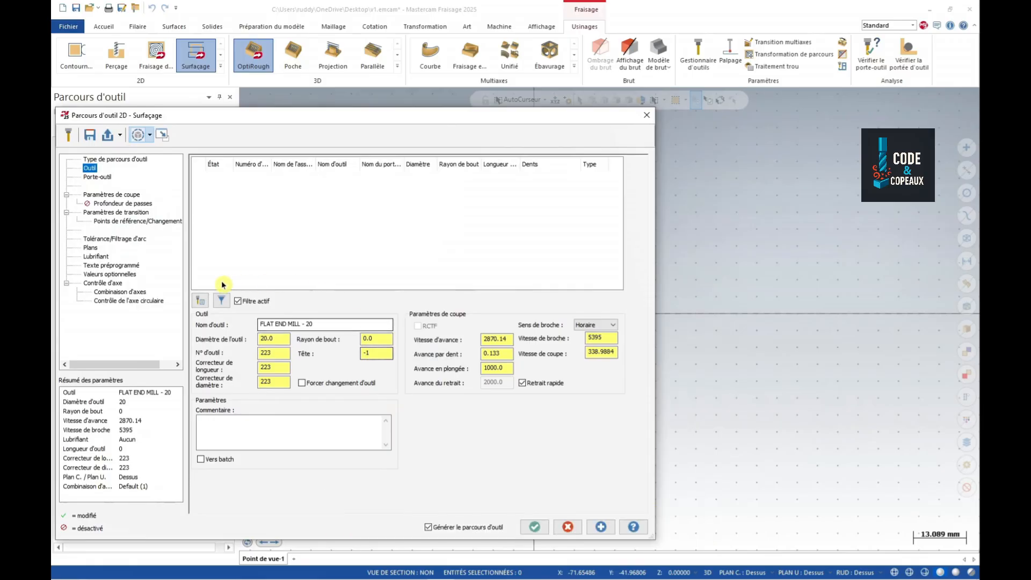
pyautogui.click(200, 301)
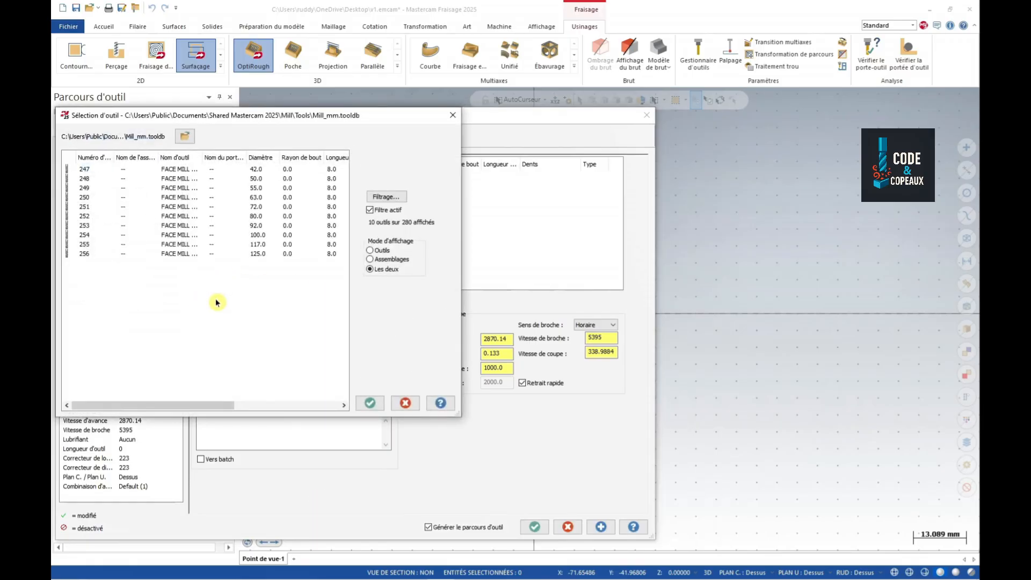
pyautogui.click(255, 198)
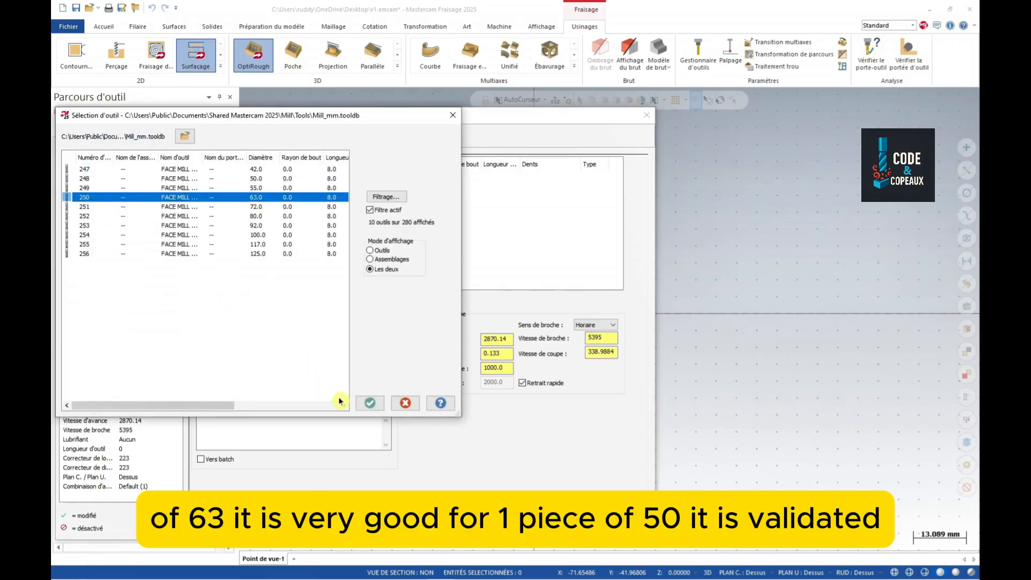
pyautogui.click(370, 402)
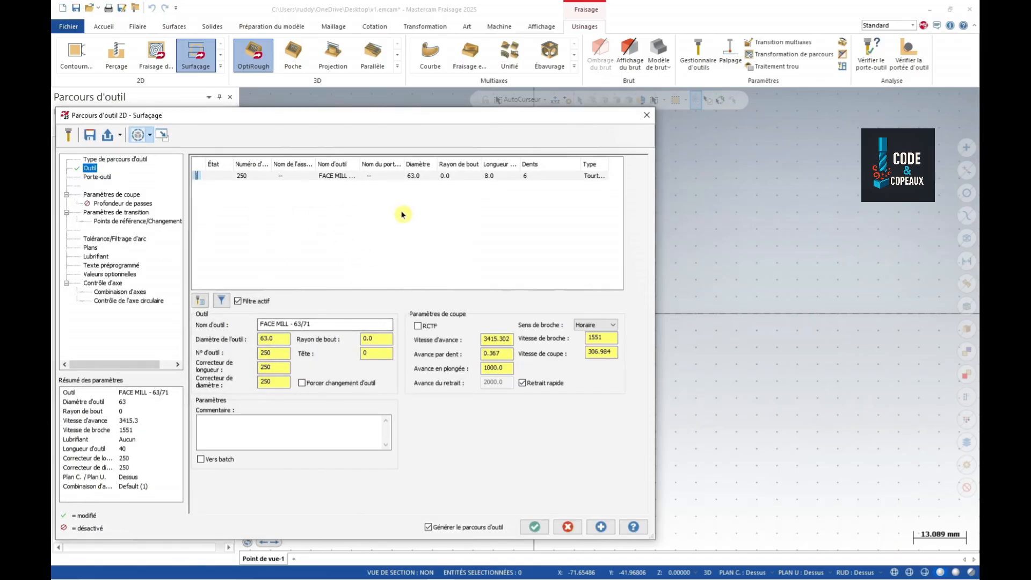
pyautogui.click(97, 179)
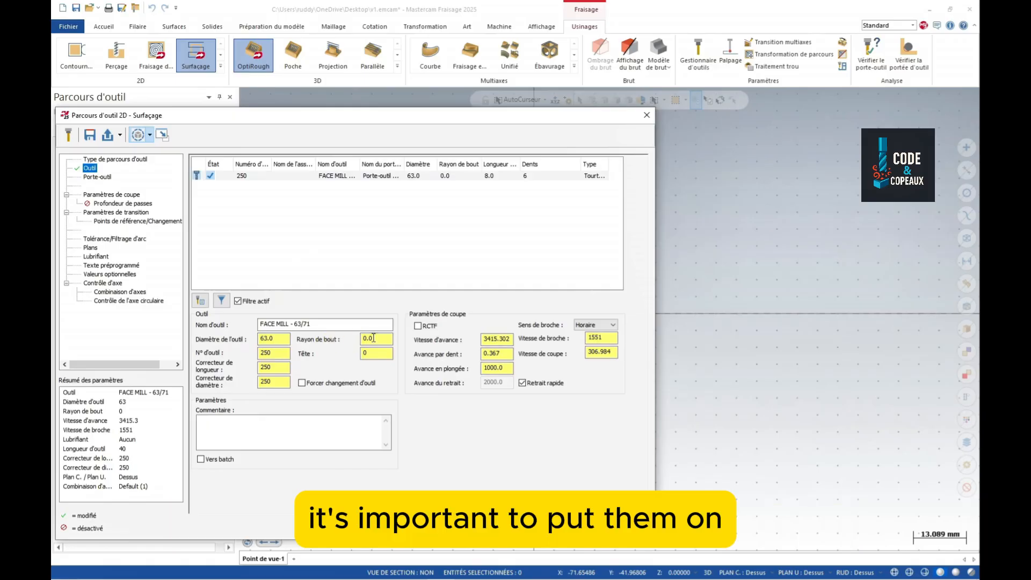
# - Set the face mill corner radius to 0.8 and check its tool number and offsets
pyautogui.moveTo(380, 339); pyautogui.dragTo(340, 336)
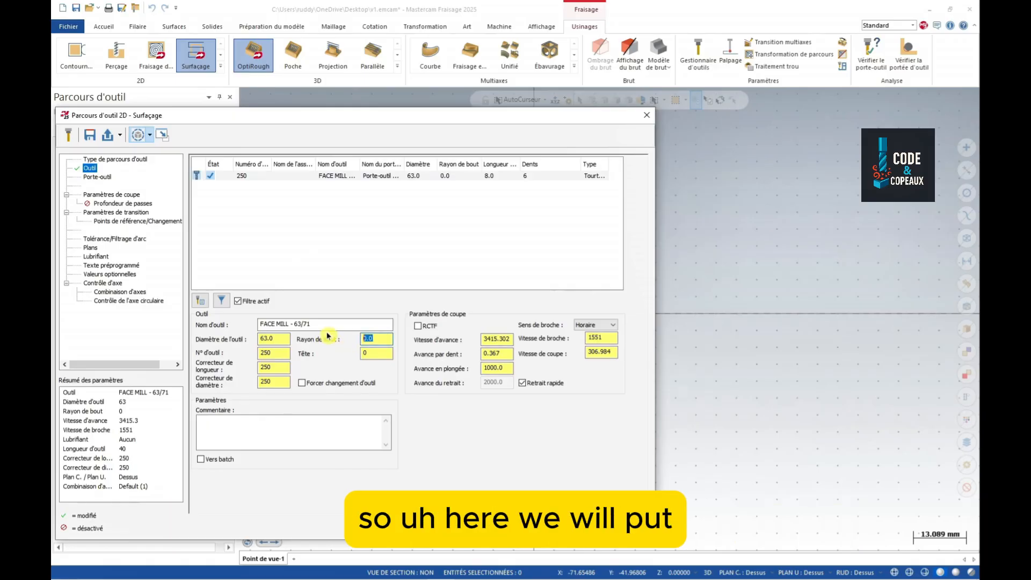
pyautogui.write('0.8')
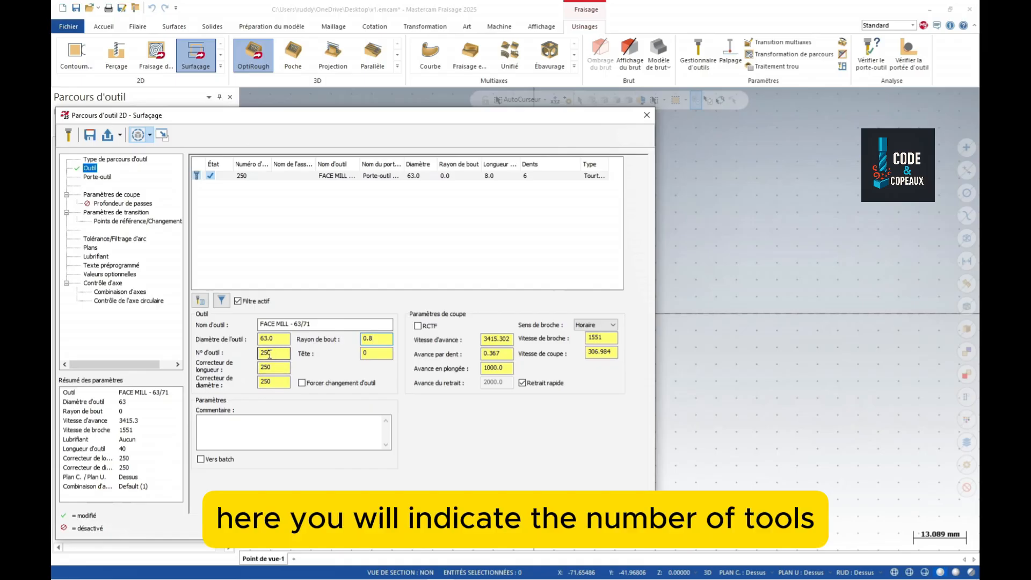
pyautogui.moveTo(275, 353); pyautogui.dragTo(258, 382)
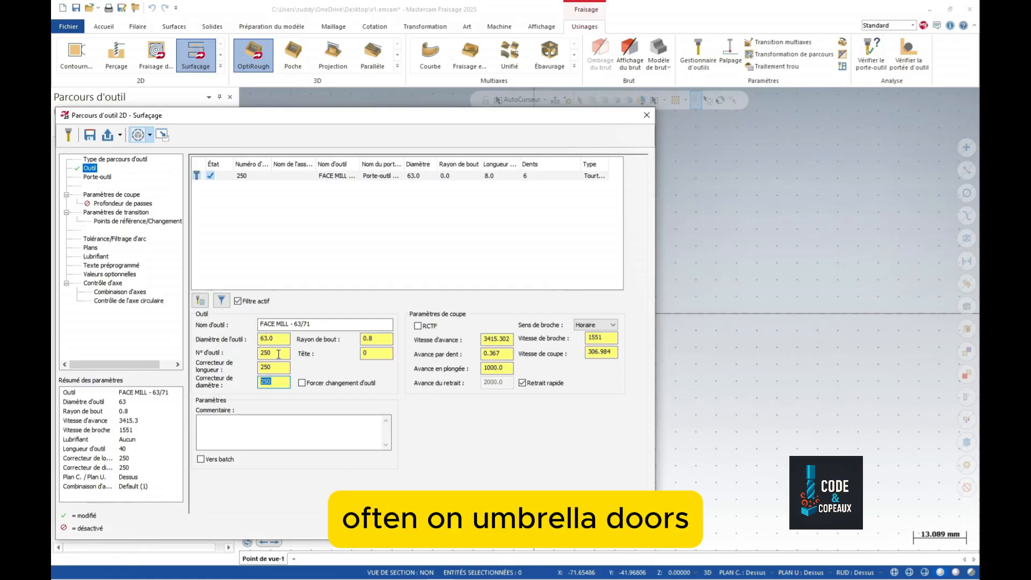
pyautogui.moveTo(278, 354); pyautogui.dragTo(252, 387)
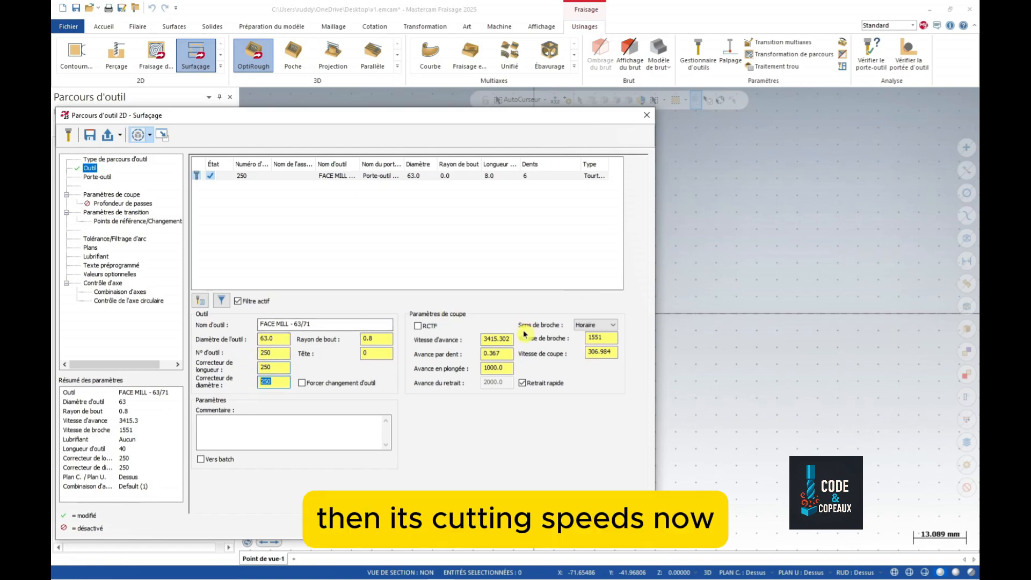
# - Set cutting speed 300, feed per tooth 0.2 and plunge feed 5000
pyautogui.click(609, 353)
pyautogui.doubleClick(609, 352)
pyautogui.write('30')
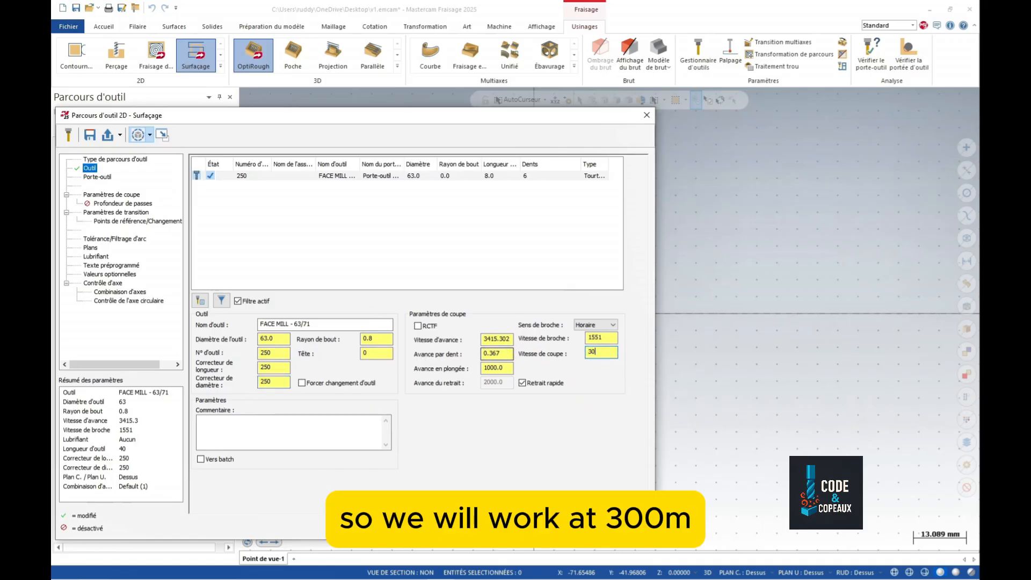
pyautogui.write('0')
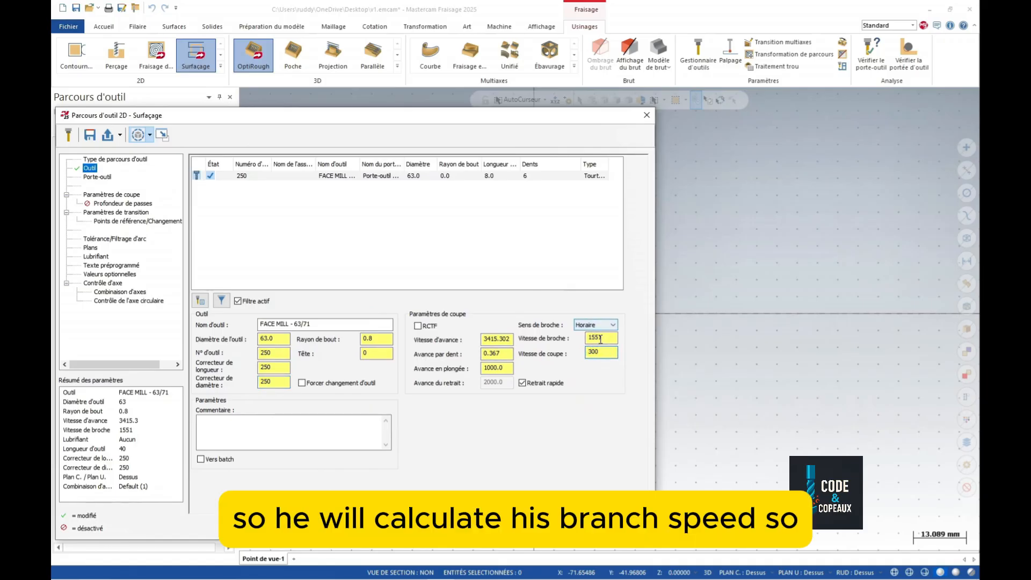
pyautogui.click(603, 339)
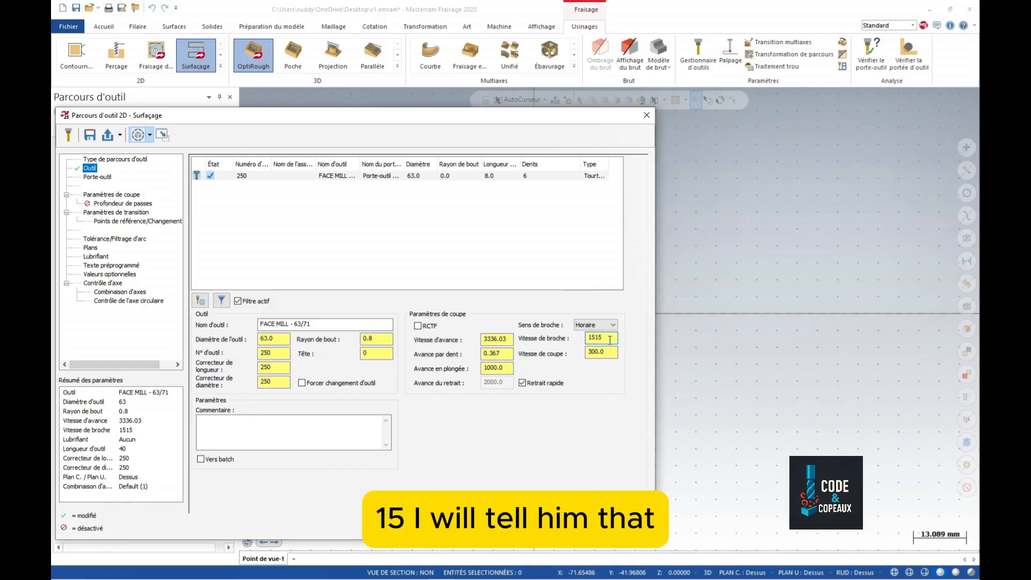
pyautogui.click(519, 383)
pyautogui.moveTo(488, 354); pyautogui.dragTo(494, 354)
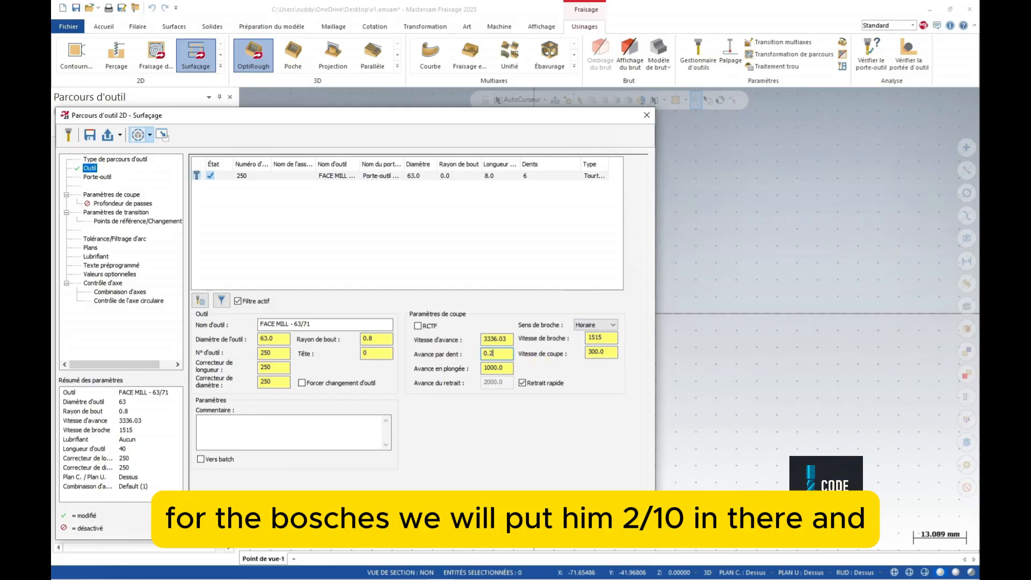
pyautogui.click(501, 339)
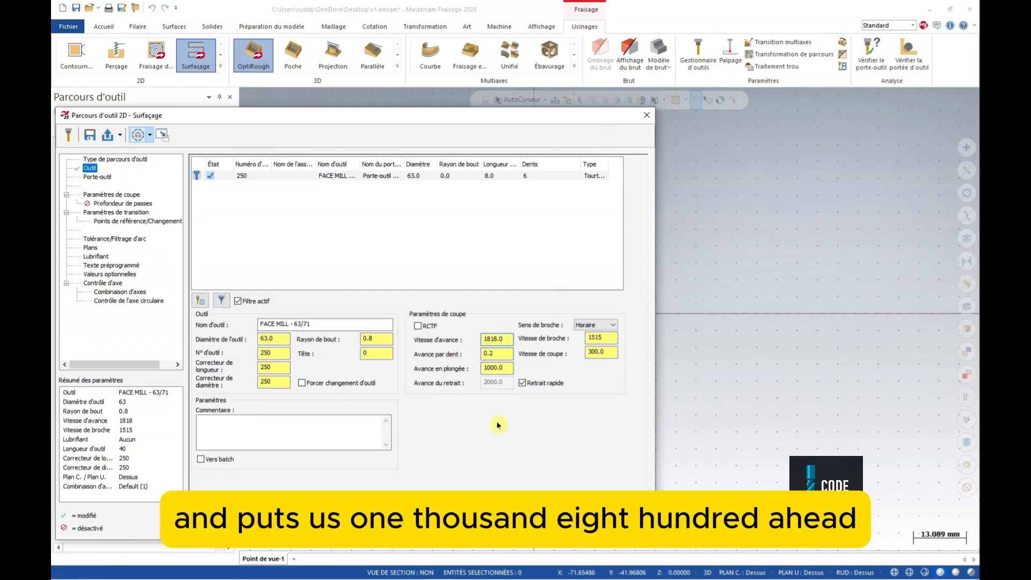
pyautogui.doubleClick(497, 368)
pyautogui.write('50000')
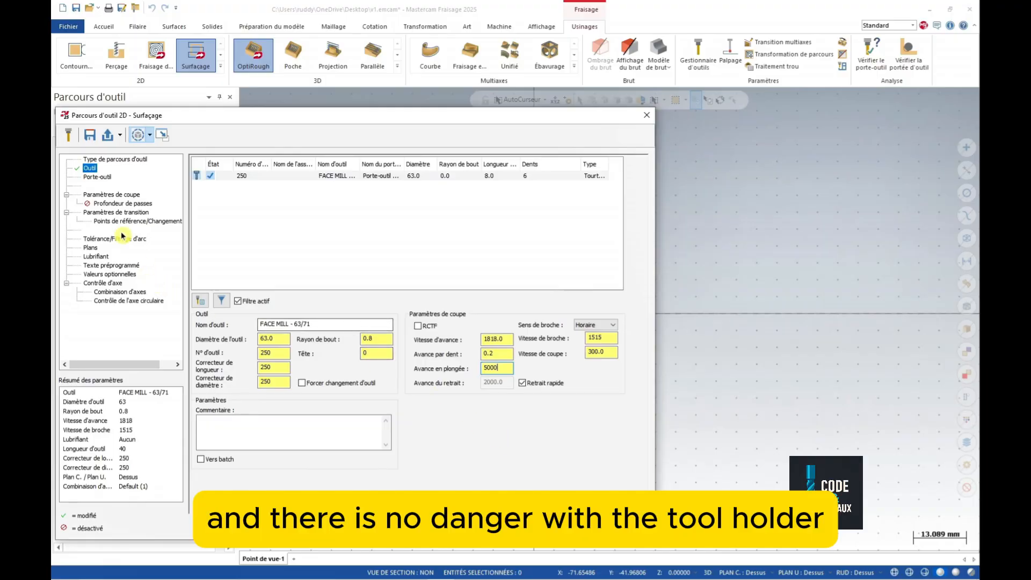
# - Show the Porte-outil page with the default holder at 40 tool projection
pyautogui.click(97, 177)
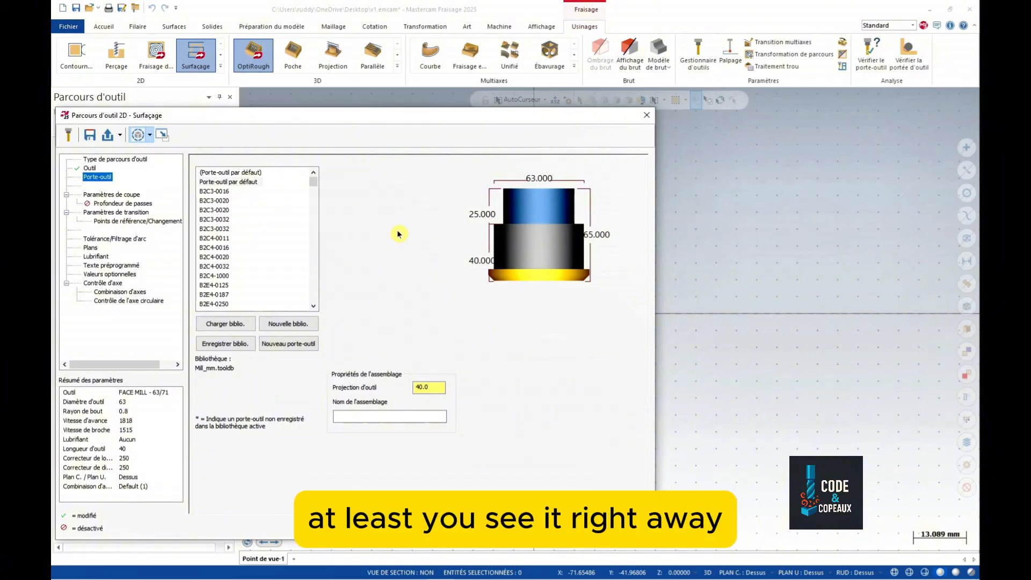
# - Try the Zigzag, Unidirectionnelle and Dynamique methods, settling on a single facing pass
pyautogui.click(126, 195)
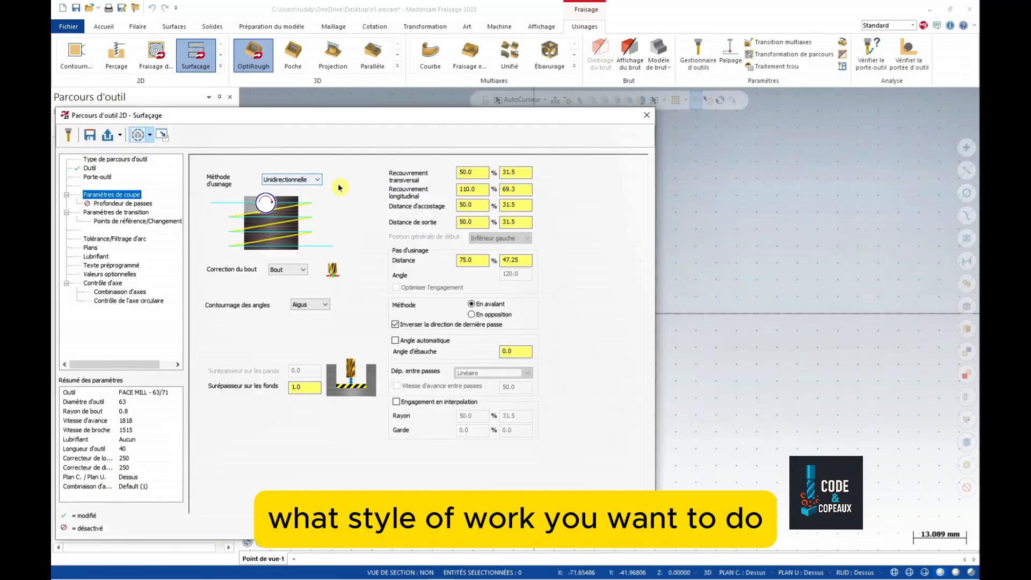
pyautogui.click(316, 180)
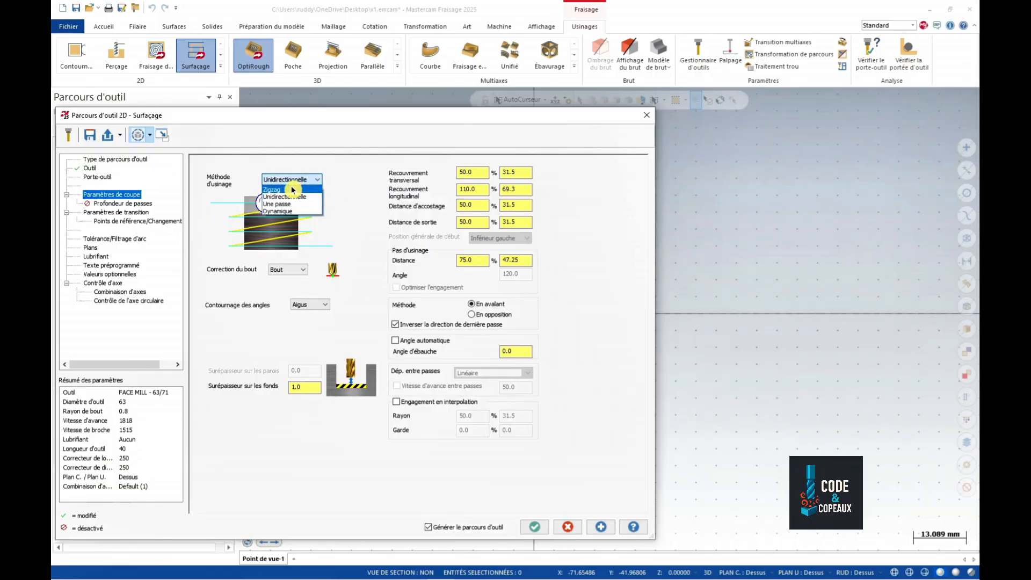
pyautogui.click(318, 189)
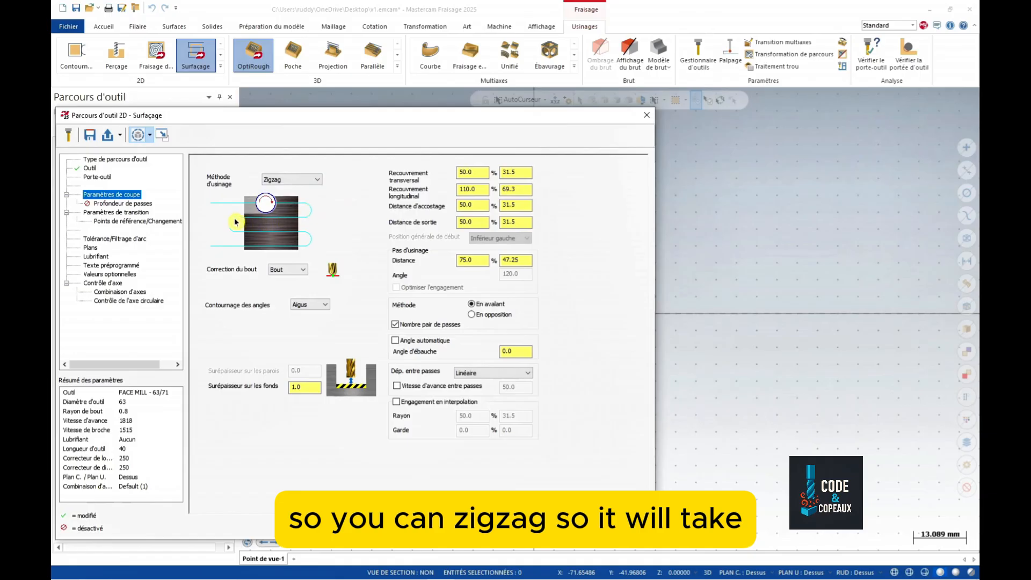
pyautogui.click(317, 179)
pyautogui.click(278, 196)
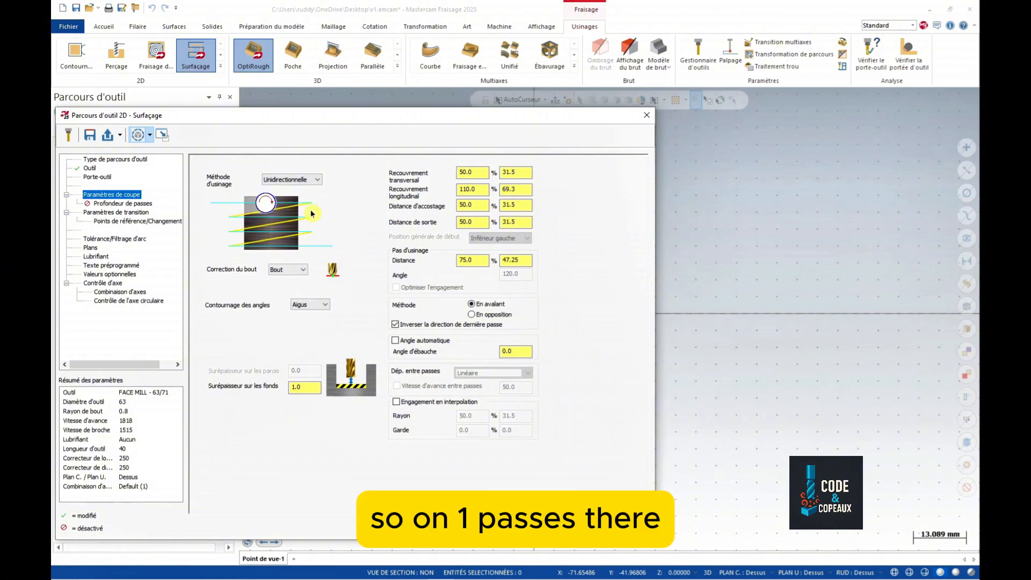
pyautogui.click(291, 179)
pyautogui.click(285, 206)
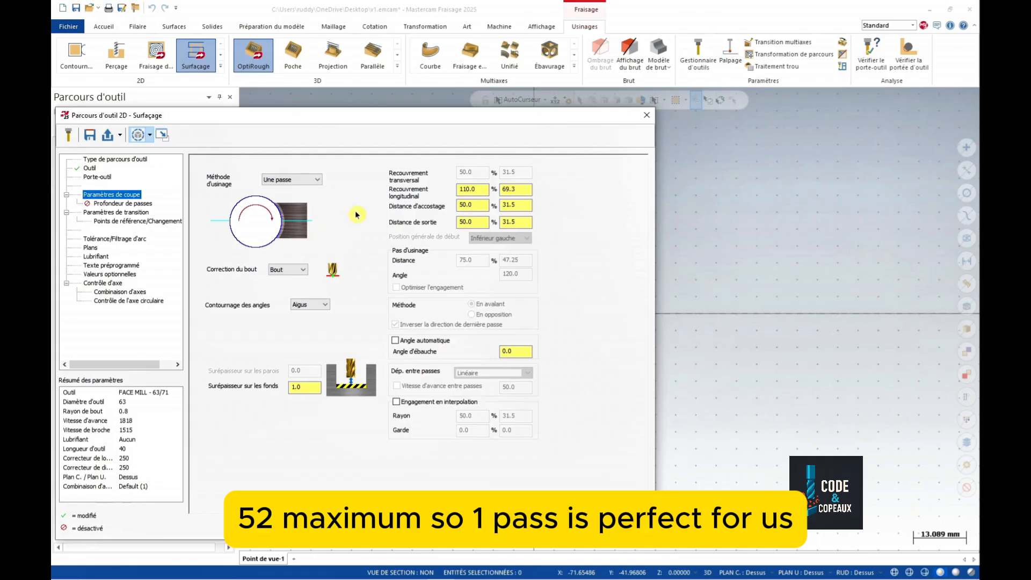
pyautogui.click(309, 180)
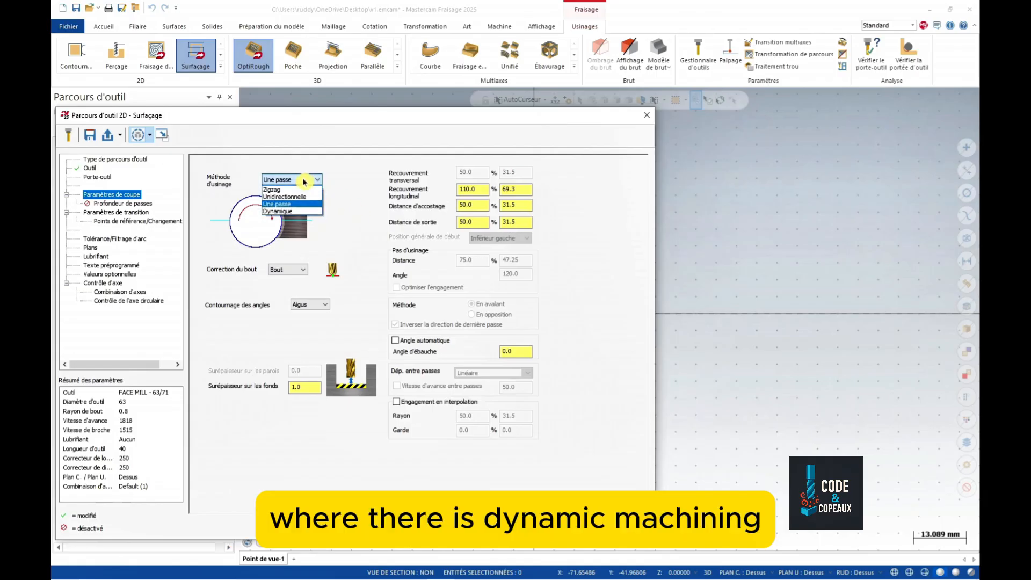
pyautogui.click(290, 211)
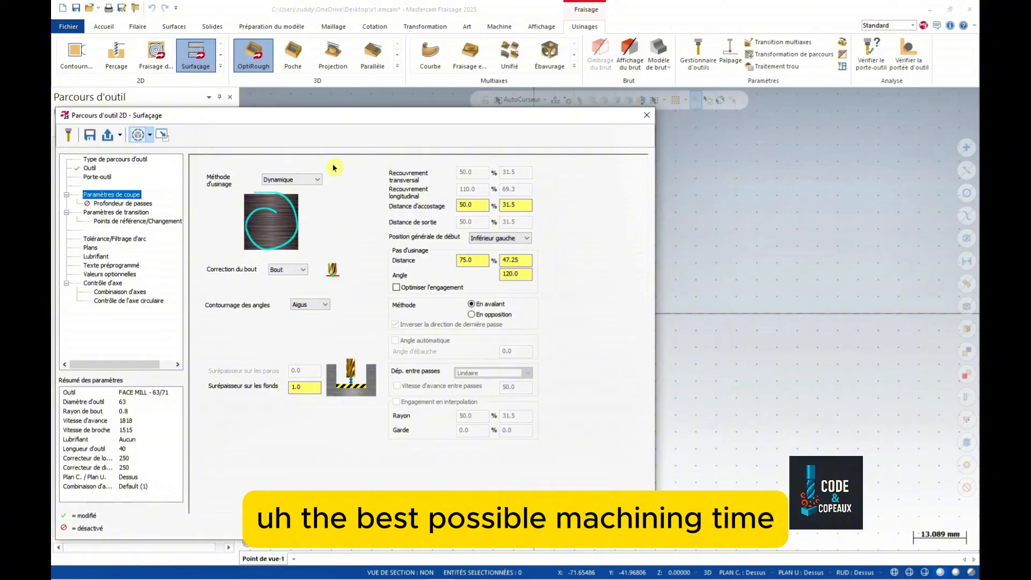
pyautogui.click(290, 179)
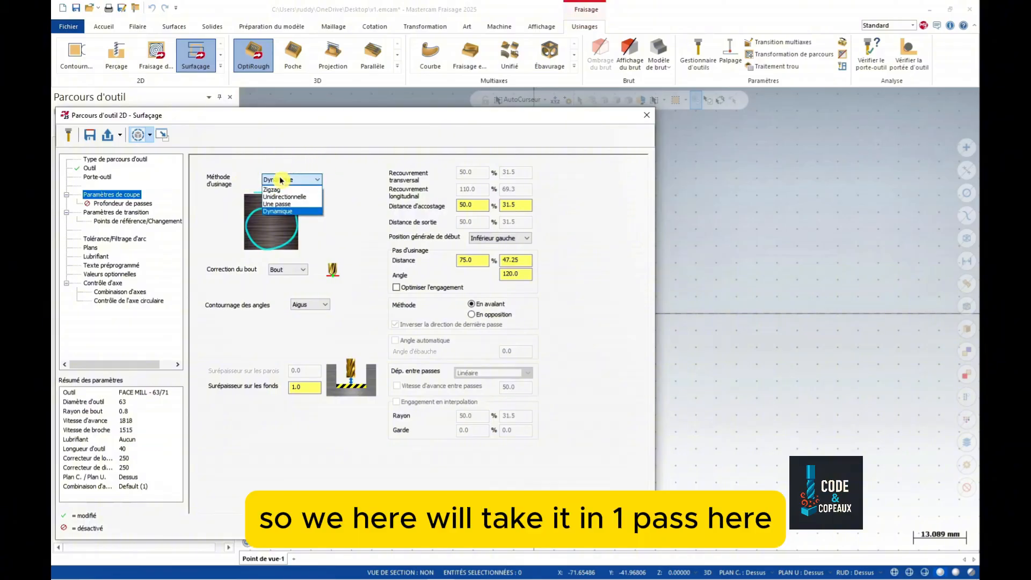
pyautogui.click(284, 205)
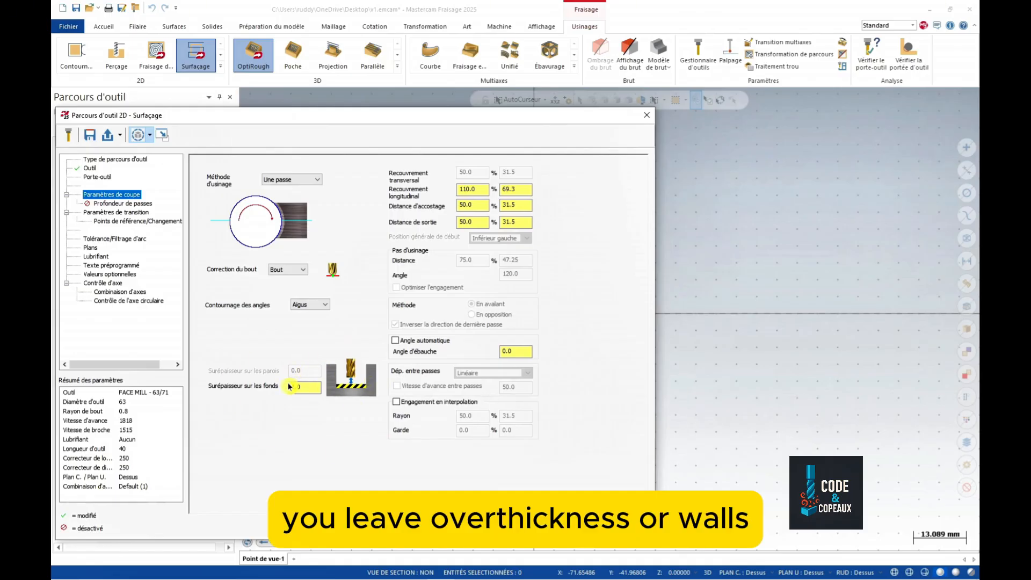
# - Set the floor stock allowance (Surépaisseur sur les fonds) to 0
pyautogui.moveTo(314, 388); pyautogui.dragTo(210, 390)
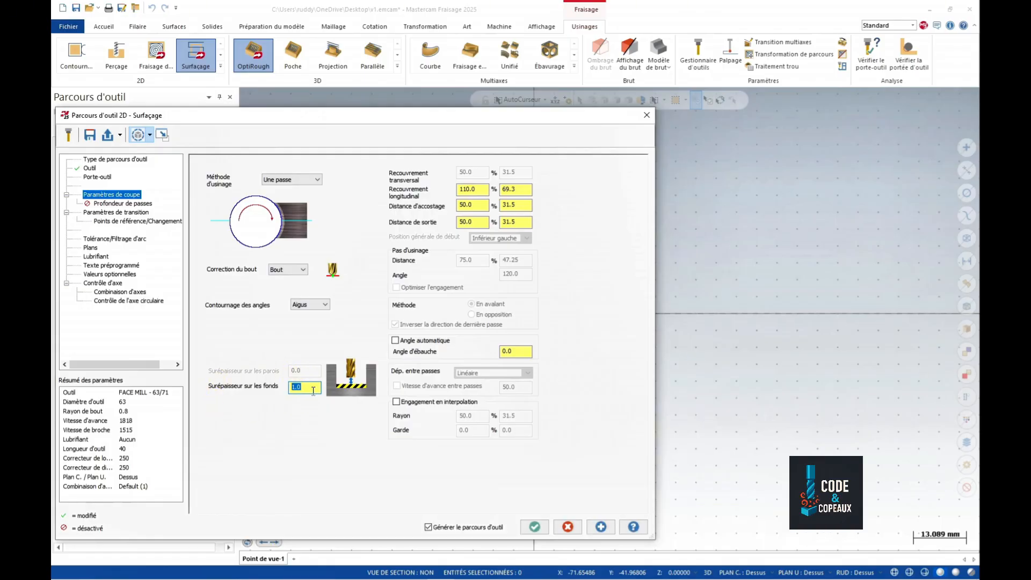
pyautogui.write('0')
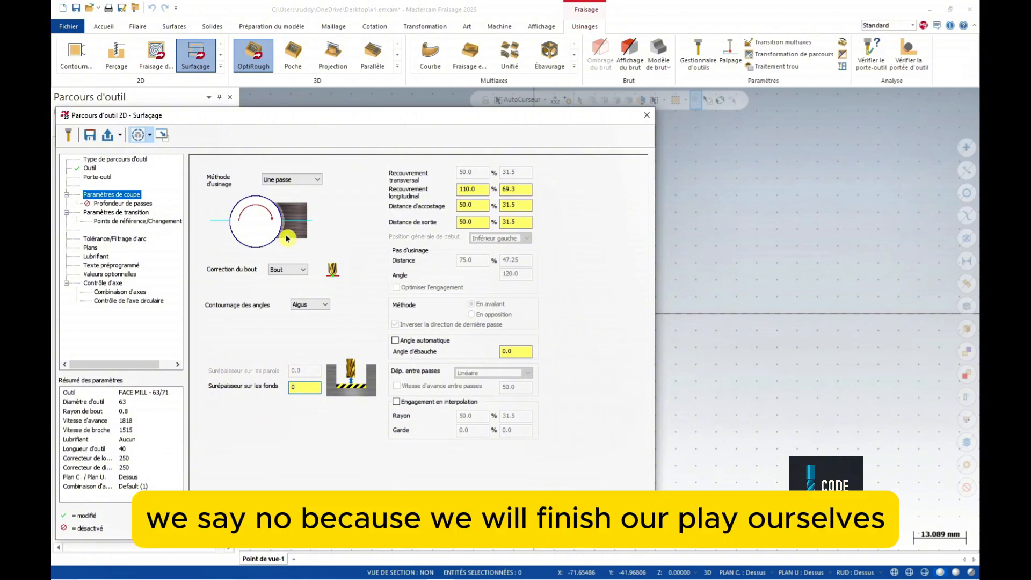
pyautogui.click(138, 204)
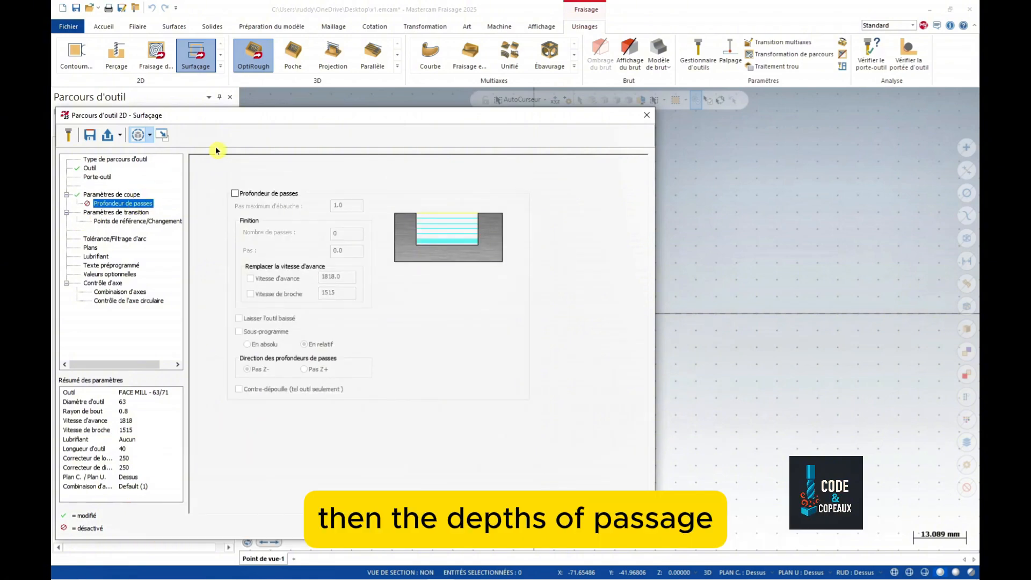
# - Enable depth cuts with 1 finishing pass of 0.2 and a finishing spindle speed of 1800
pyautogui.click(235, 193)
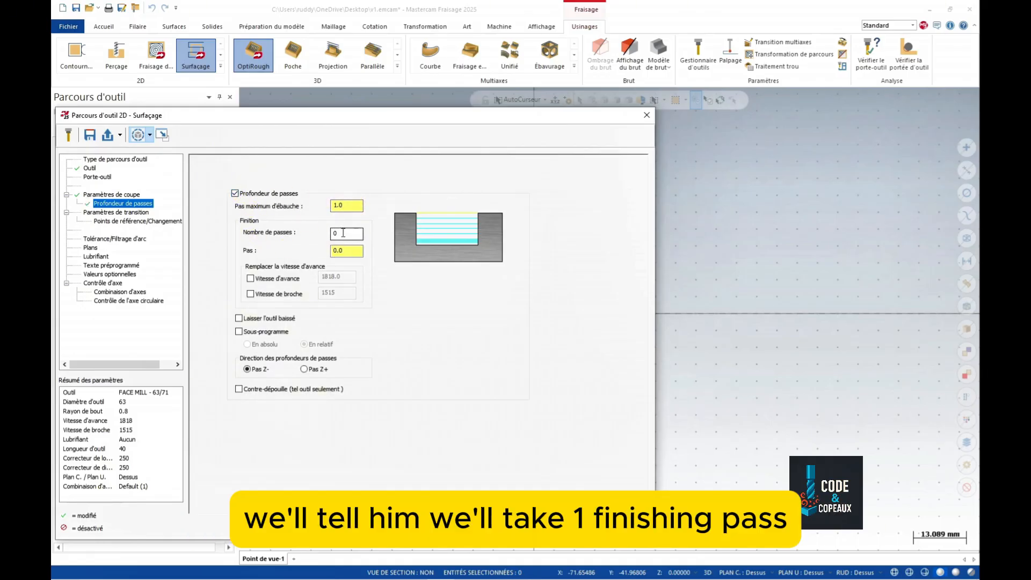
pyautogui.moveTo(344, 233); pyautogui.dragTo(206, 236)
pyautogui.write('1')
pyautogui.press('Tab')
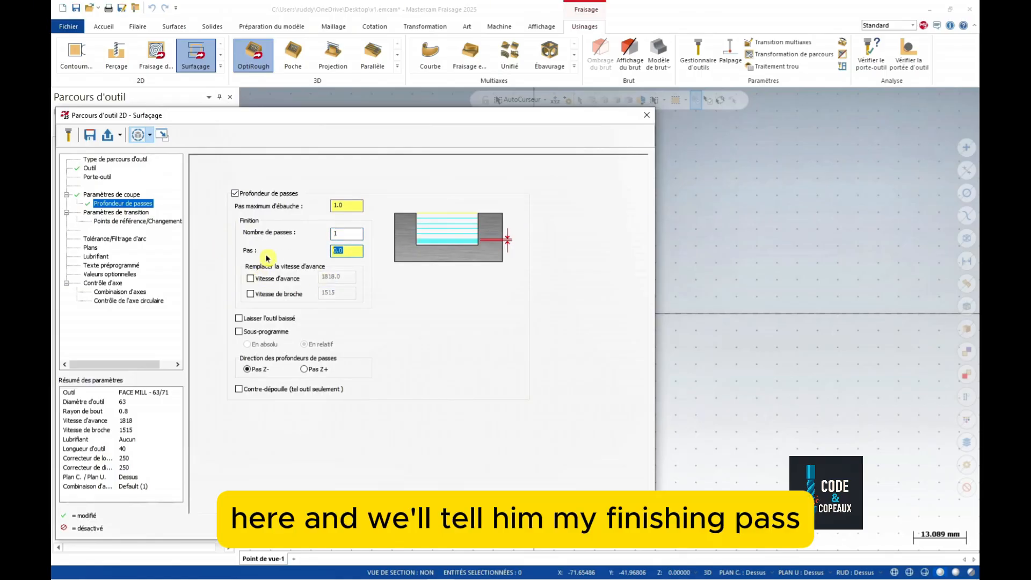
pyautogui.write('0.2')
pyautogui.hotkey('shift', 'Tab')
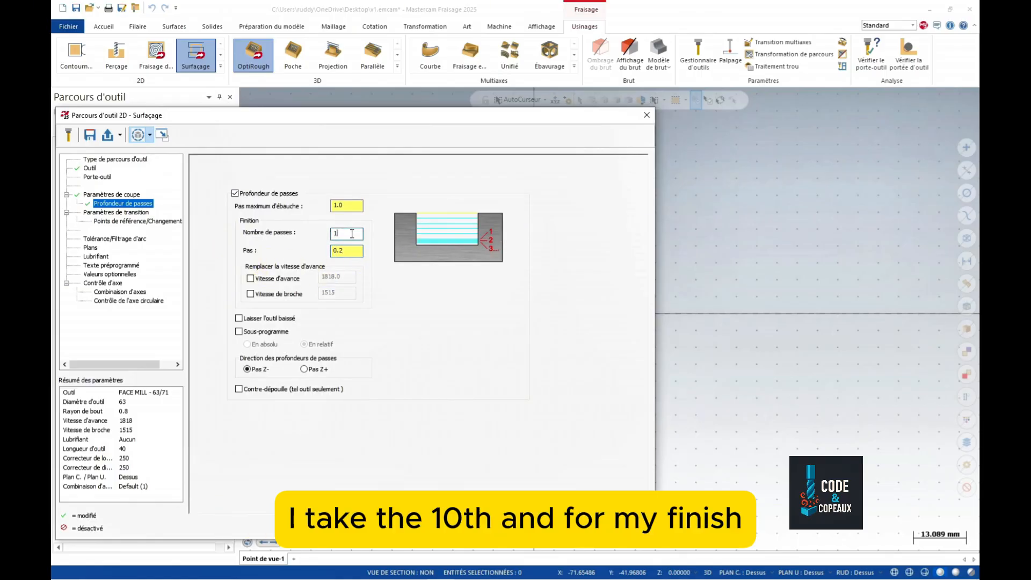
pyautogui.click(257, 296)
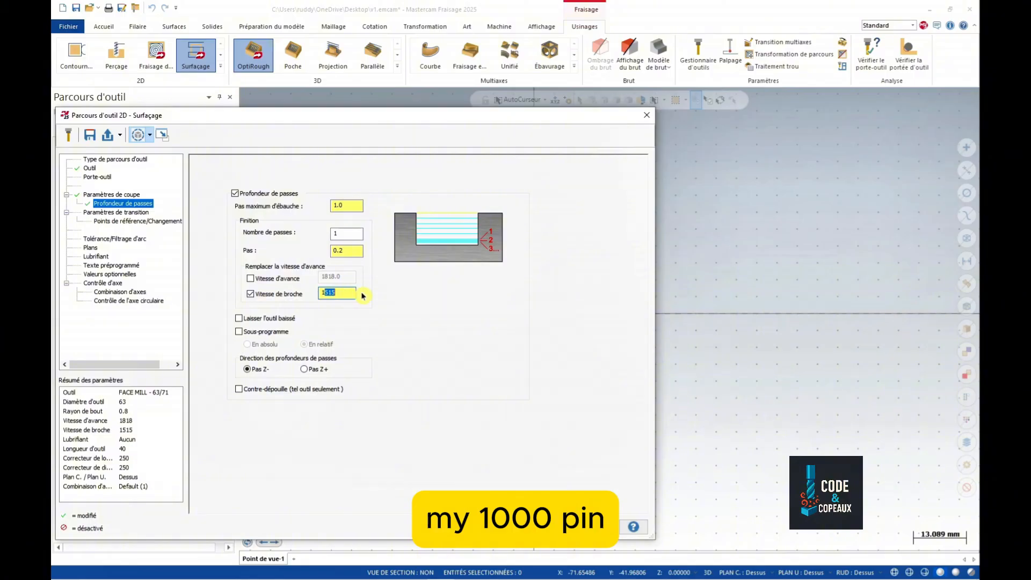
pyautogui.write('800')
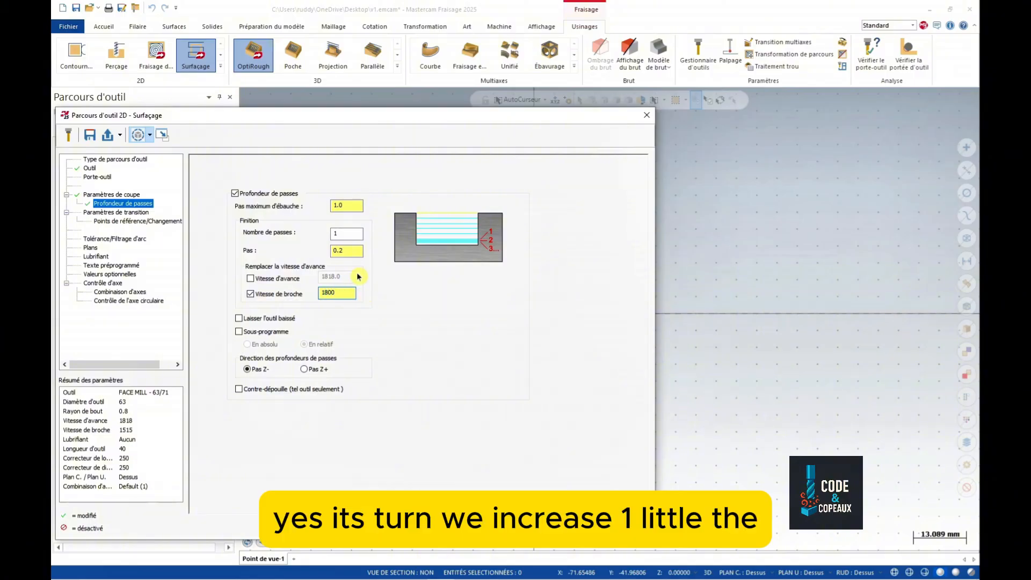
pyautogui.click(352, 251)
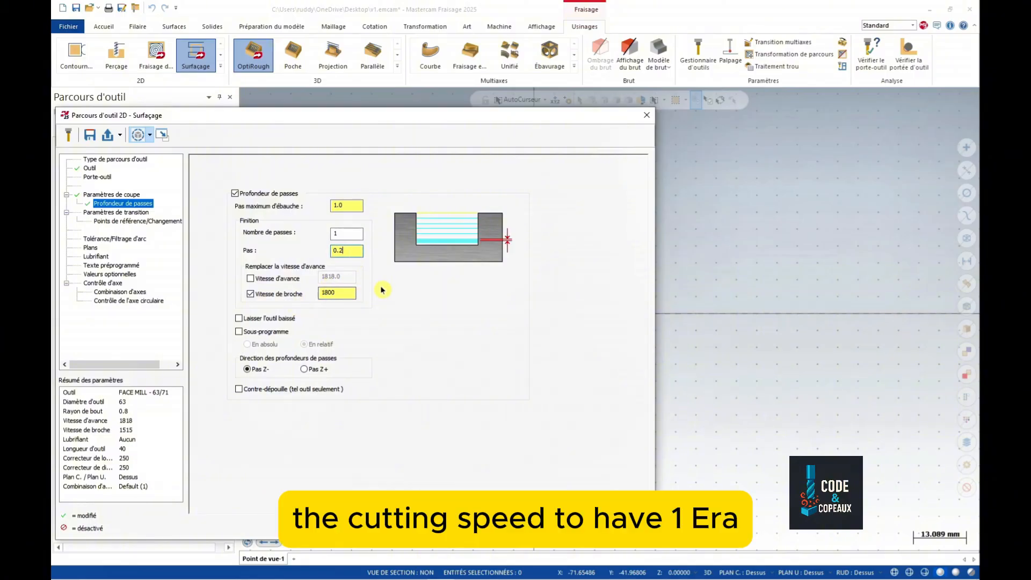
pyautogui.click(116, 213)
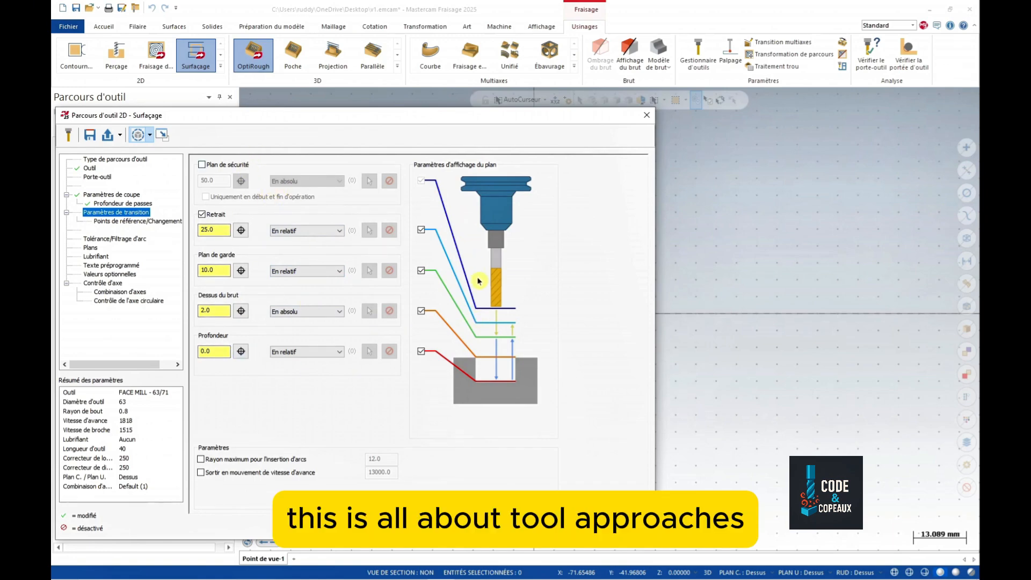
# - Enable the 50 safety plane, make all heights absolute, disable retract, keep clearance 5 and depth 0
pyautogui.click(202, 166)
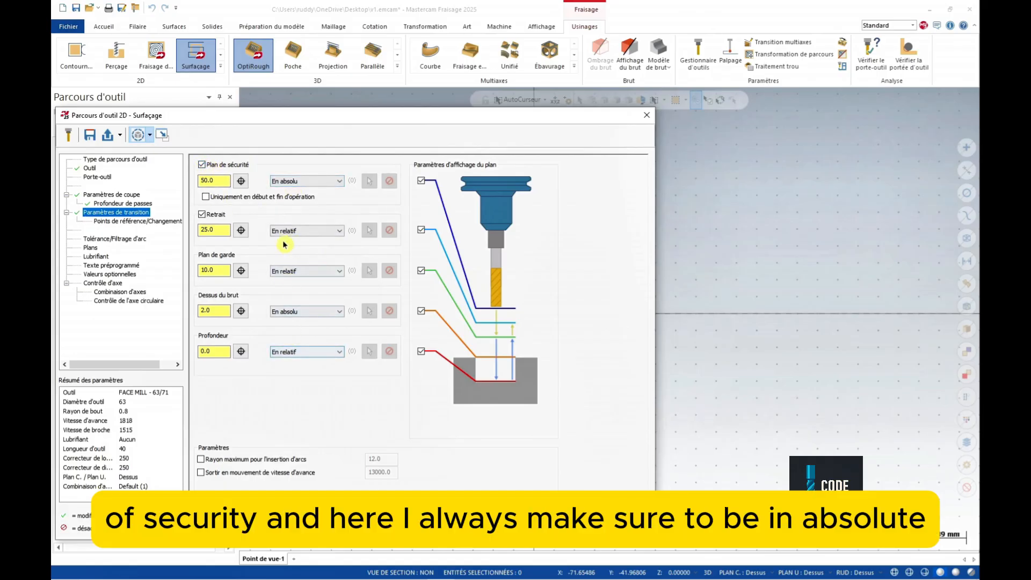
pyautogui.click(307, 231)
pyautogui.click(285, 246)
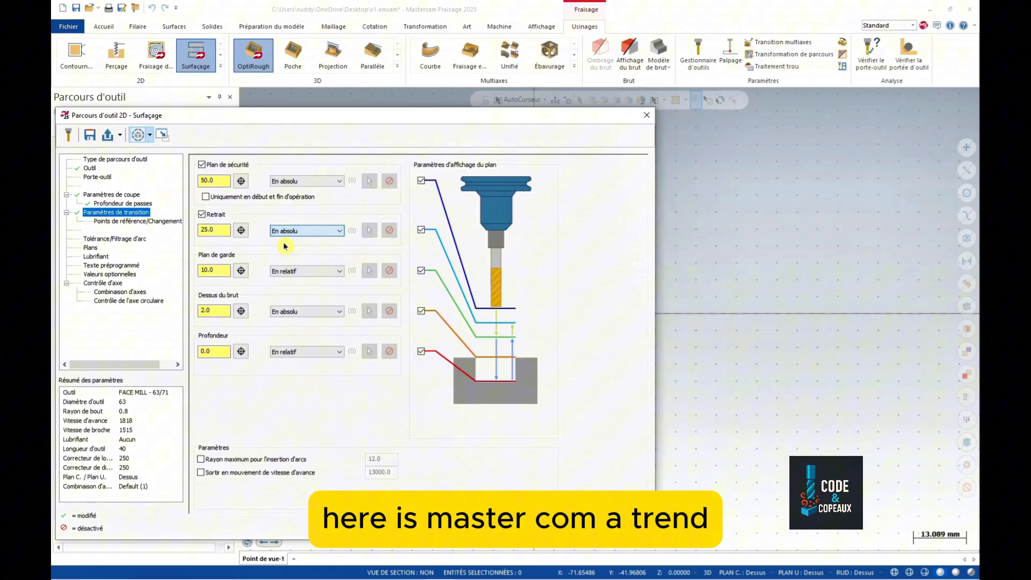
pyautogui.click(289, 271)
pyautogui.click(287, 284)
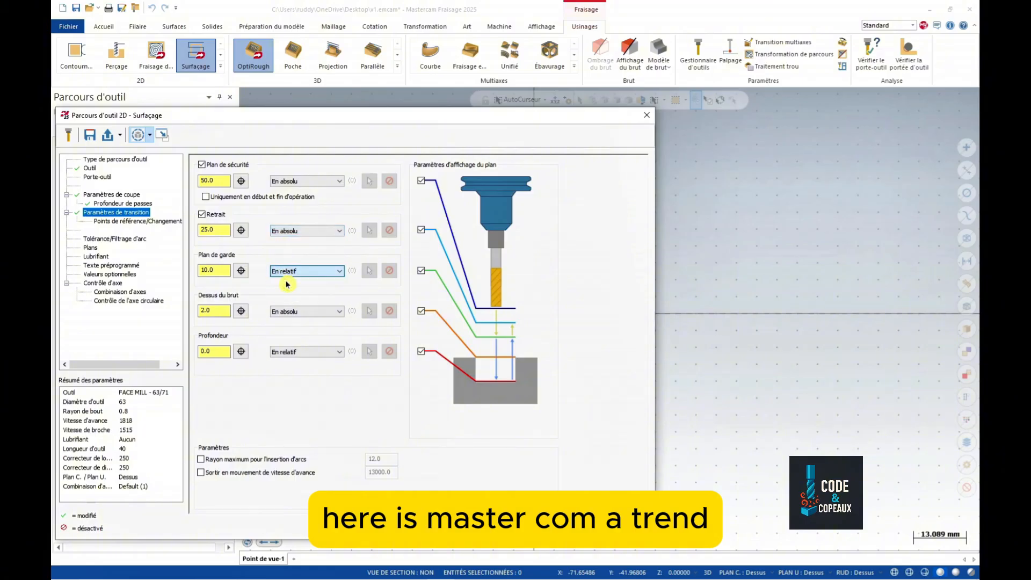
pyautogui.click(288, 311)
pyautogui.click(288, 322)
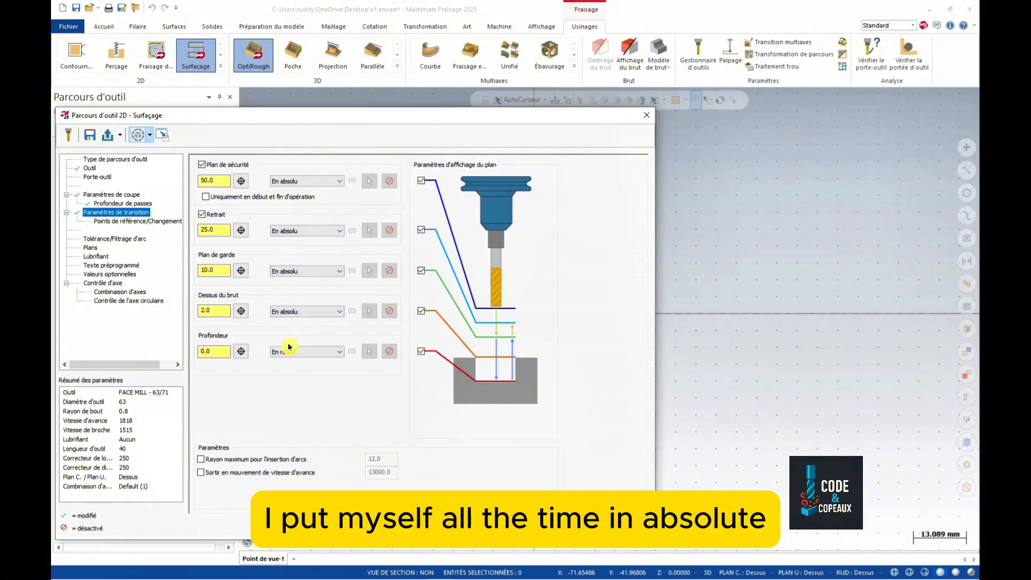
pyautogui.click(289, 352)
pyautogui.click(290, 362)
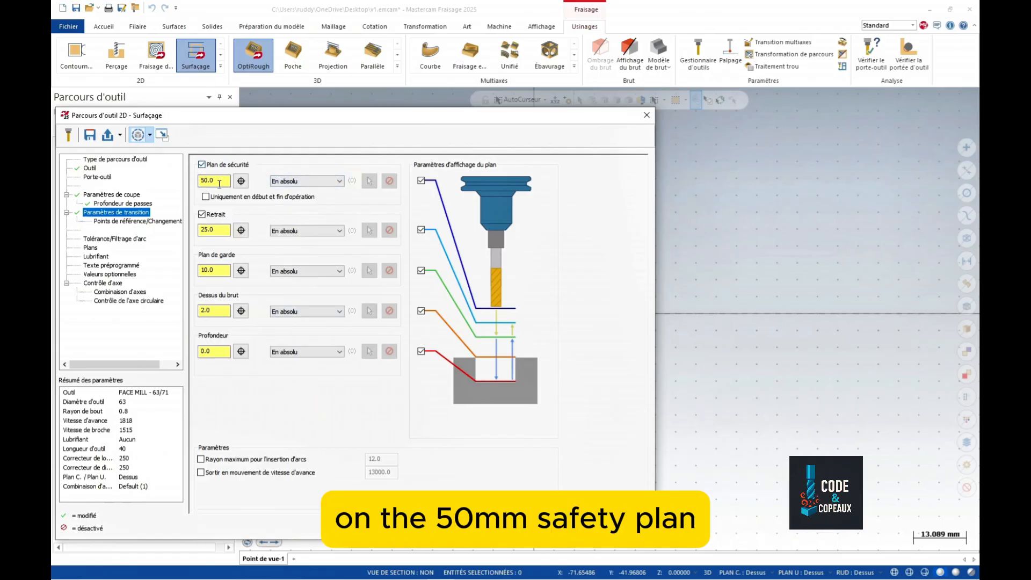
pyautogui.click(202, 214)
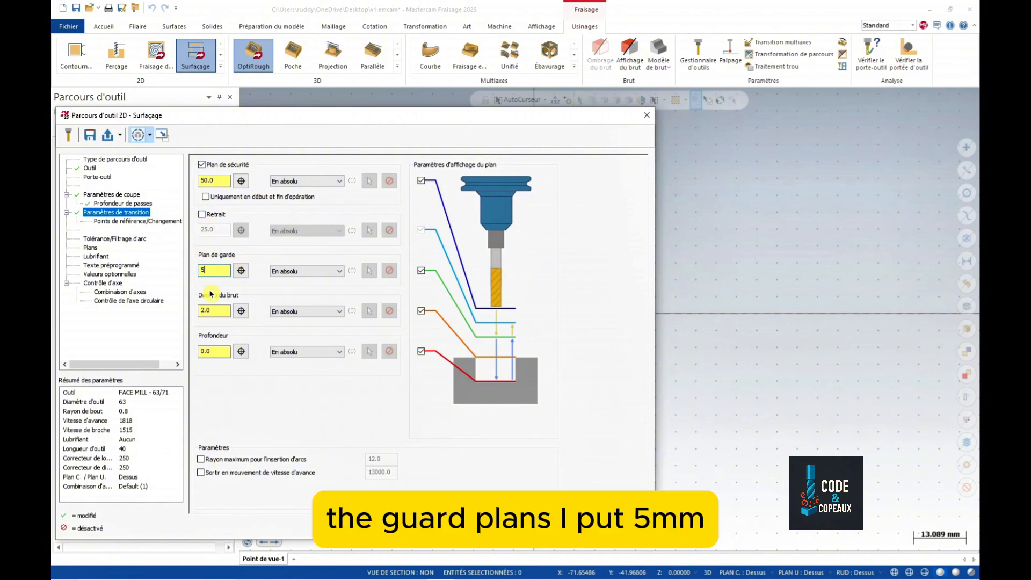
pyautogui.click(232, 318)
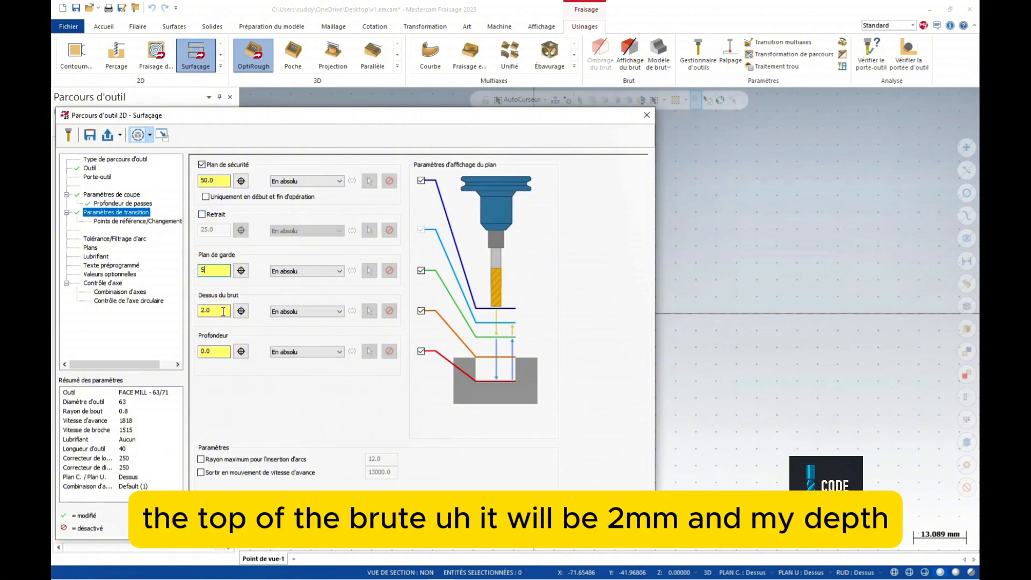
pyautogui.click(216, 351)
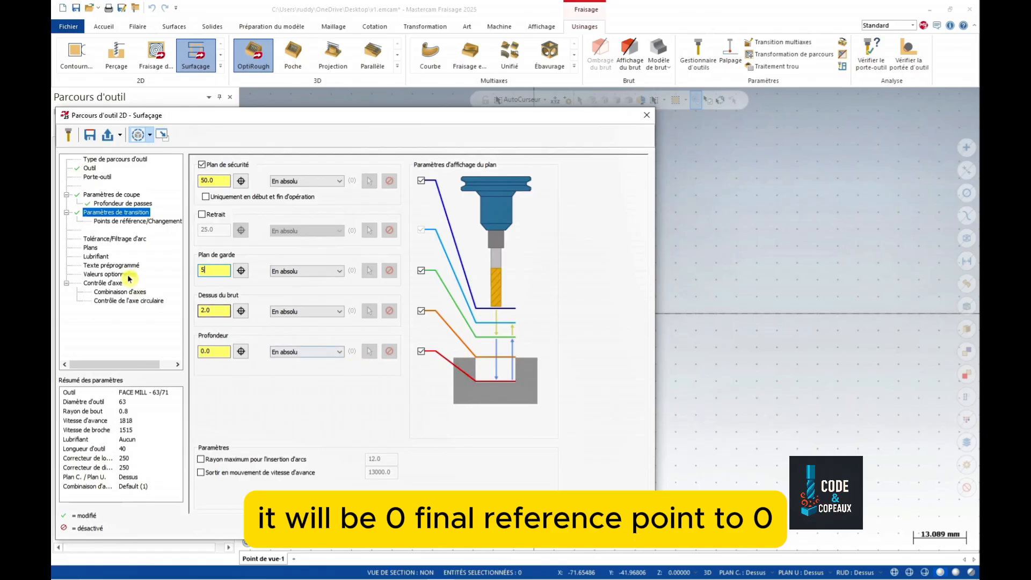
# - Check the tool change, tolerance, planes and coolant pages, then accept to generate the facing toolpath
pyautogui.click(129, 222)
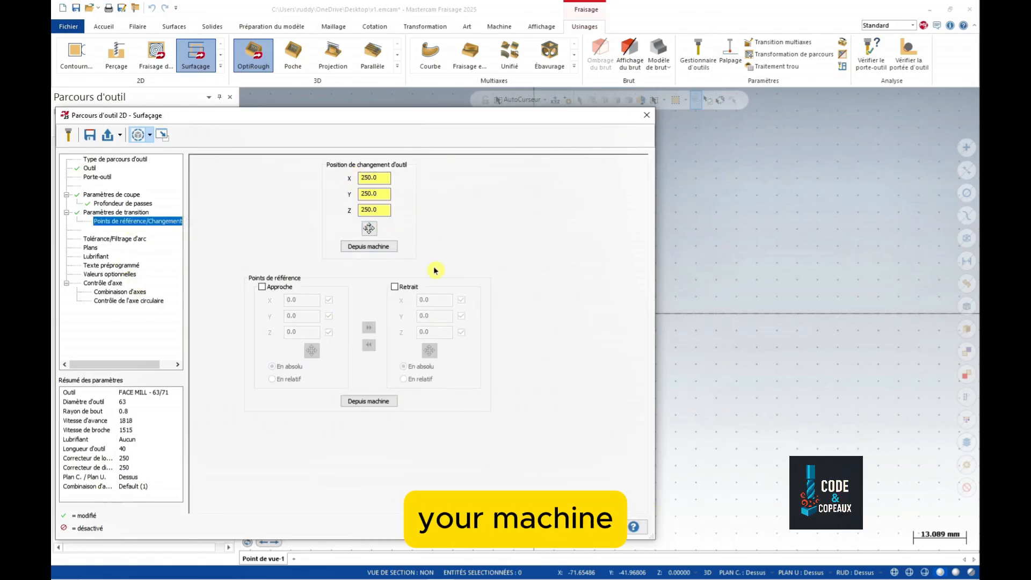
pyautogui.click(121, 239)
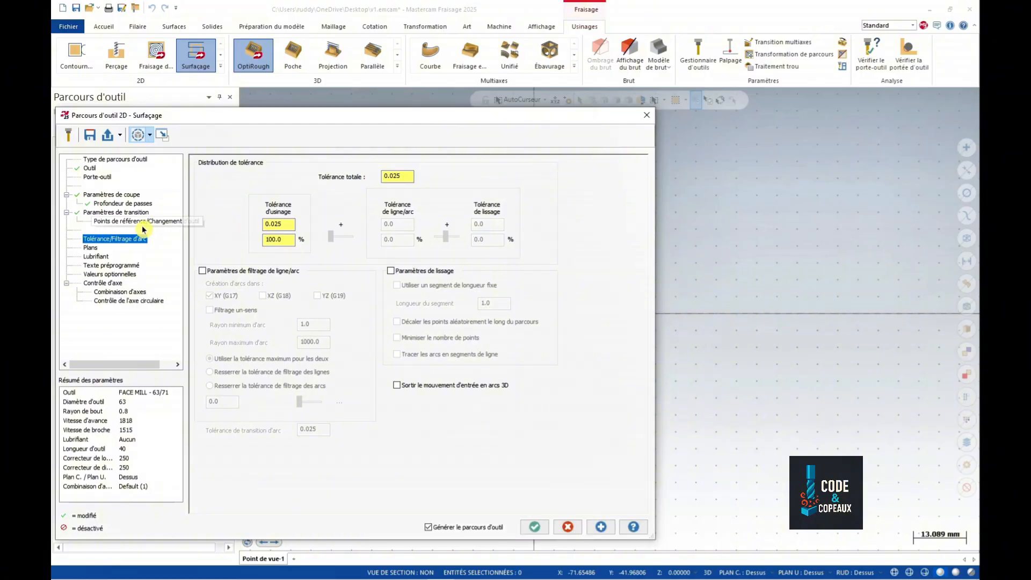
pyautogui.click(91, 248)
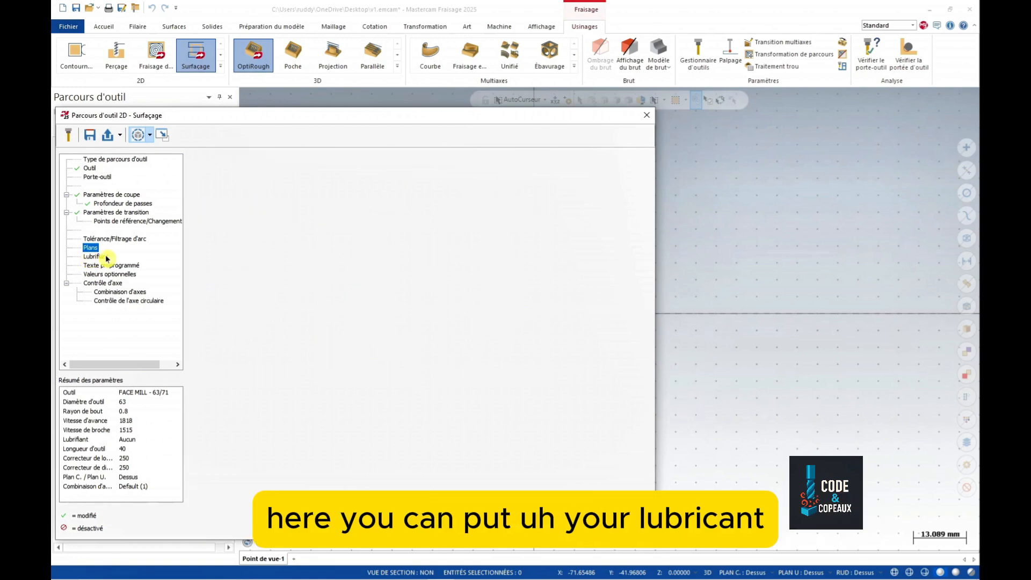
pyautogui.click(97, 257)
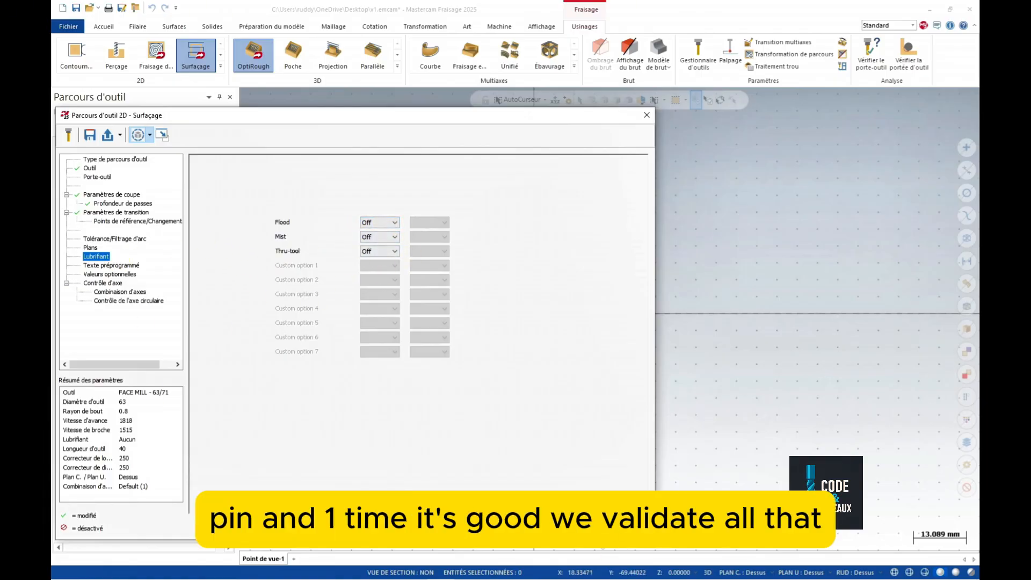
pyautogui.click(580, 528)
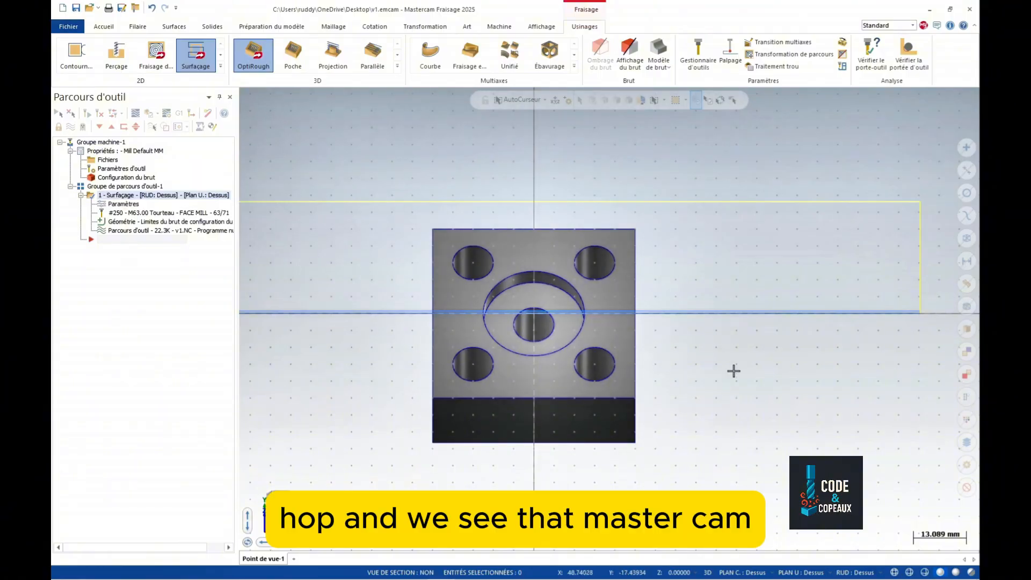
# - Play the Surfaçage backplot on the tilted block, zoom to inspect the passes, and close the simulation
pyautogui.scroll(-4, 733, 350)
pyautogui.moveTo(537, 454); pyautogui.dragTo(534, 400, button='middle')
pyautogui.scroll(4, 529, 350)
pyautogui.scroll(-4, 529, 350)
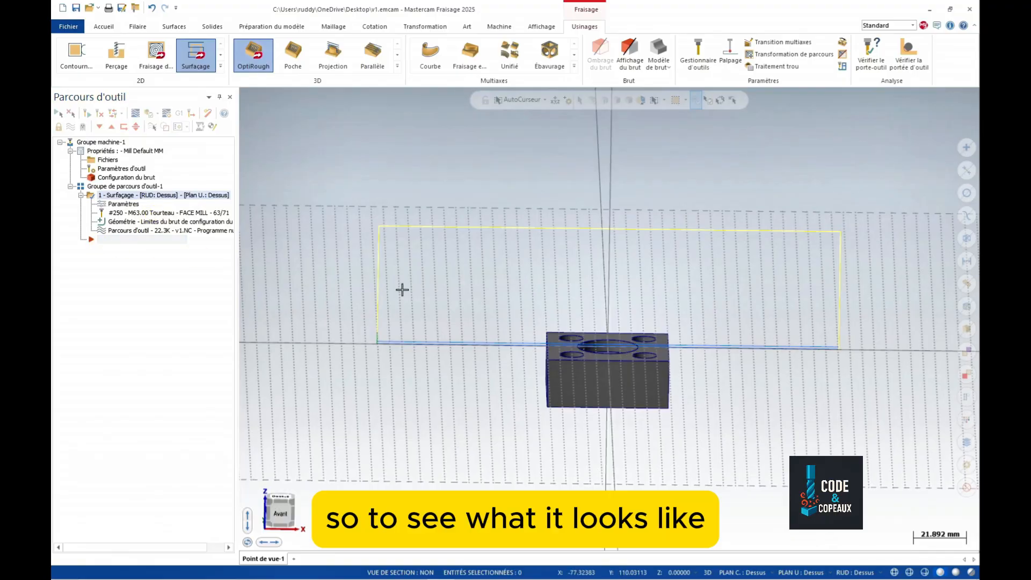
pyautogui.click(127, 231)
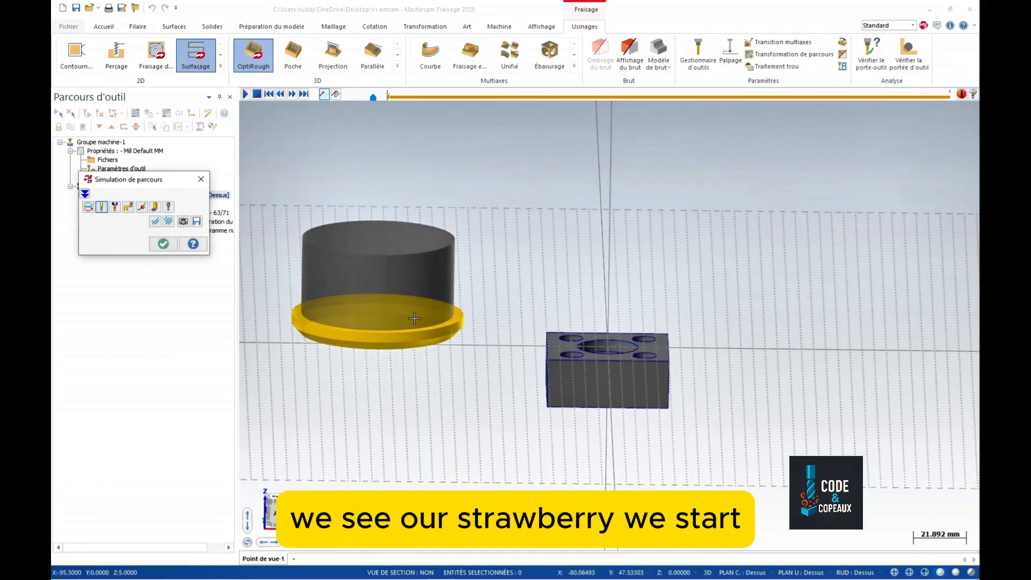
pyautogui.click(245, 95)
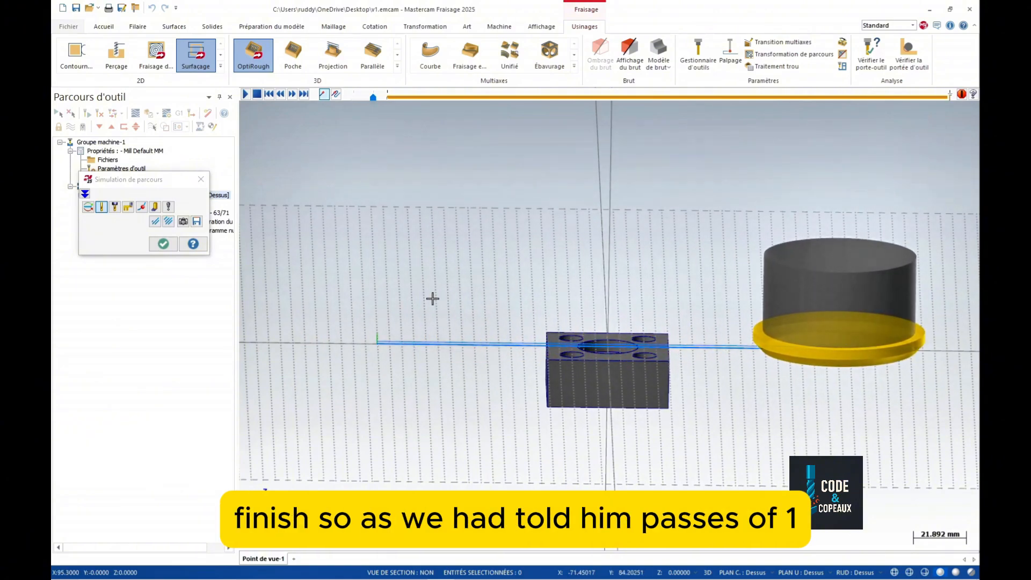
pyautogui.moveTo(432, 298)
pyautogui.mouseDown(button='middle')
pyautogui.moveTo(433, 288)
pyautogui.moveTo(421, 303)
pyautogui.mouseUp(button='middle')
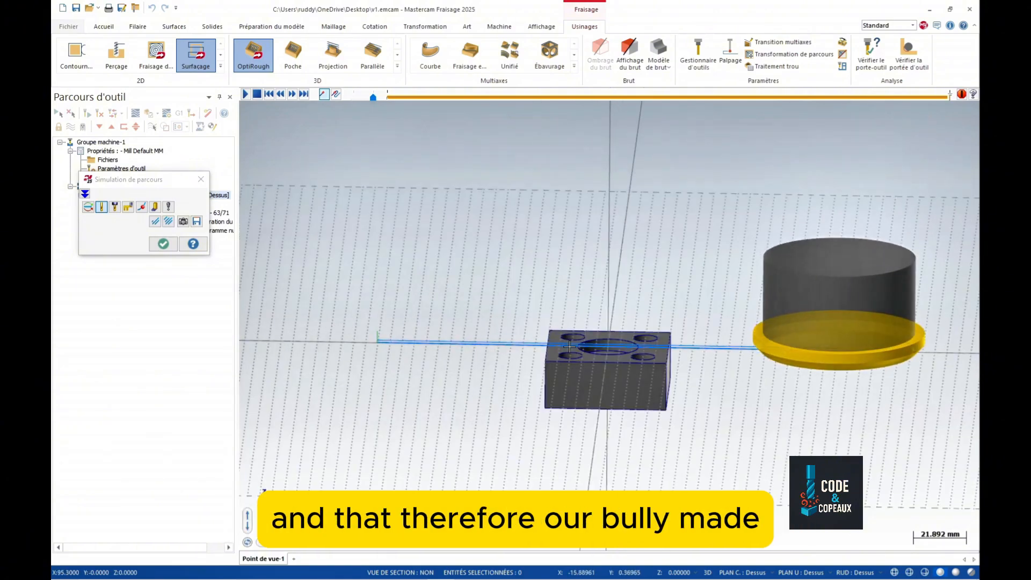
pyautogui.scroll(10, 570, 346)
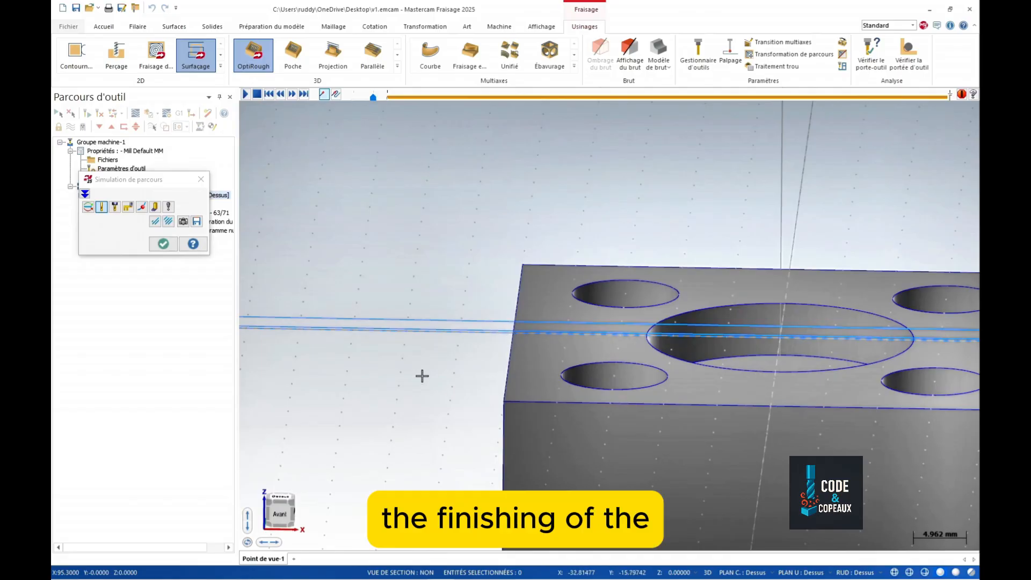
pyautogui.scroll(-8, 422, 368)
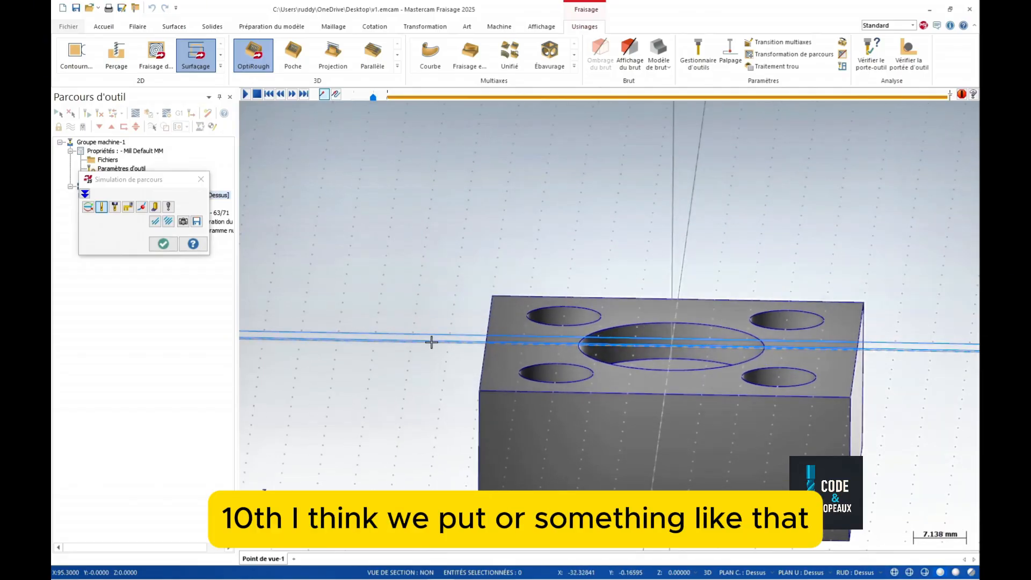
pyautogui.scroll(-3, 438, 400)
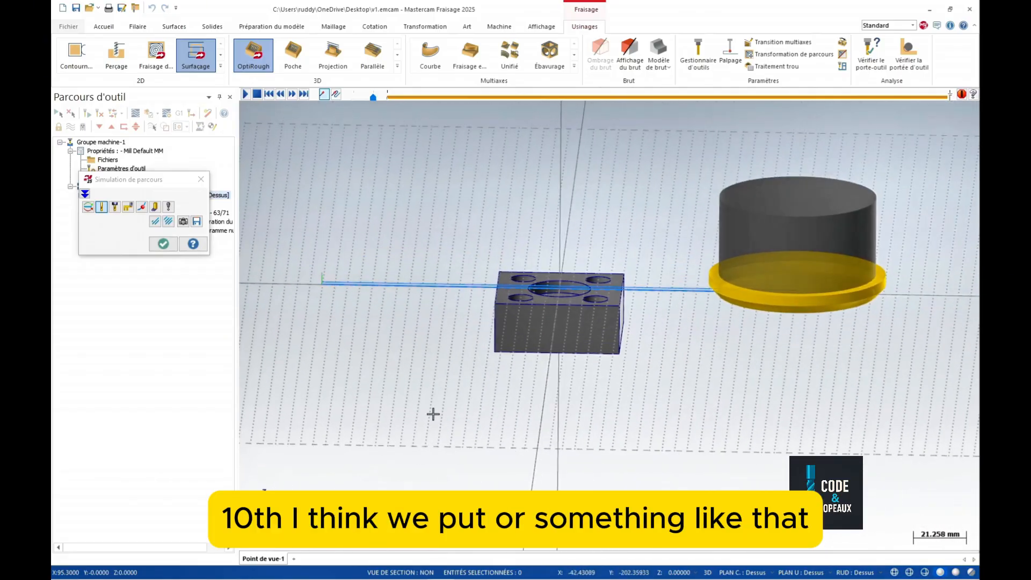
pyautogui.click(162, 245)
# - Start a 2D contour and chain the block's front, left, back and right top edges as its outline
pyautogui.scroll(-1, 322, 329)
pyautogui.moveTo(323, 330); pyautogui.dragTo(325, 341, button='middle')
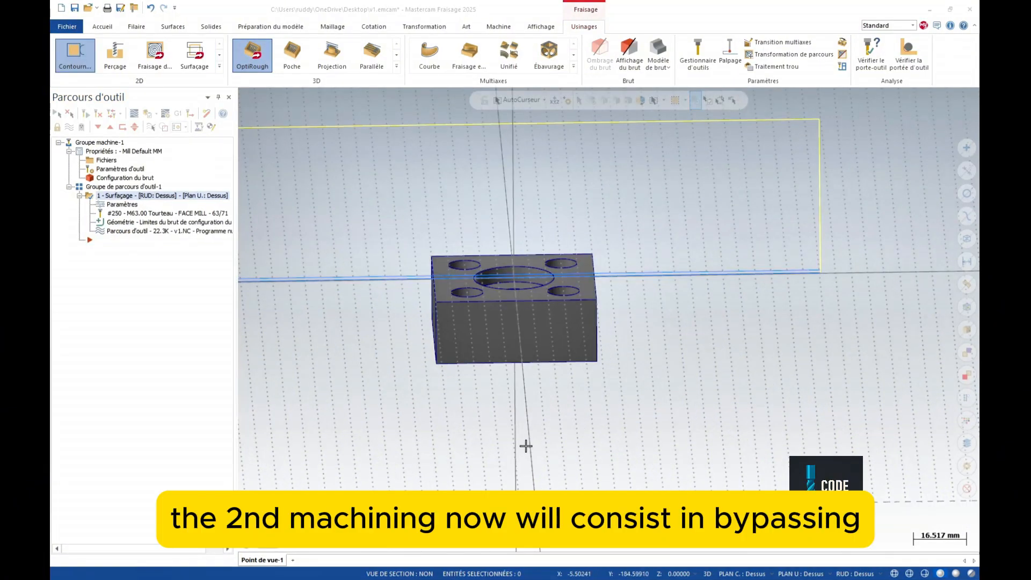
pyautogui.scroll(2, 711, 347)
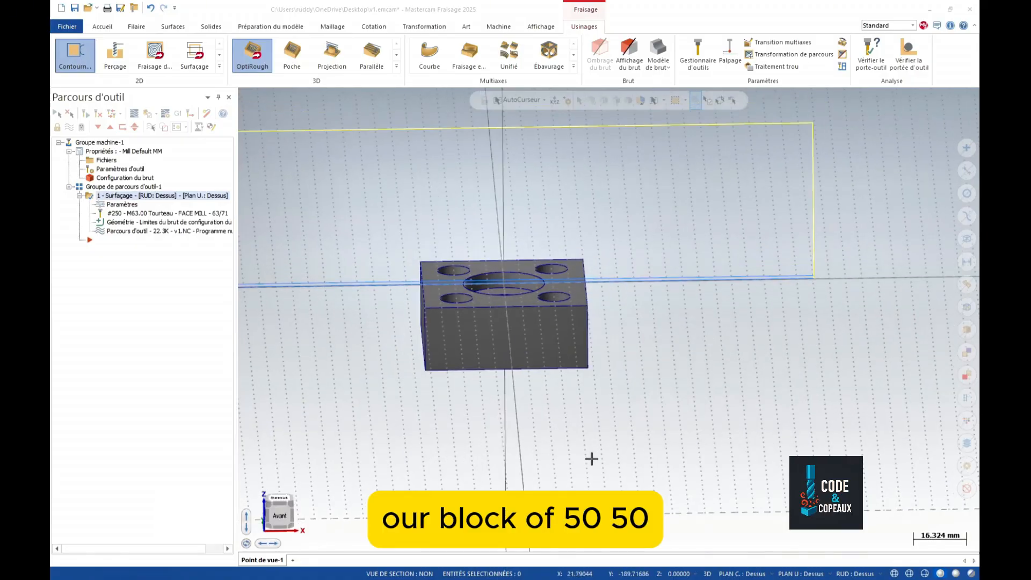
pyautogui.scroll(-2, 591, 462)
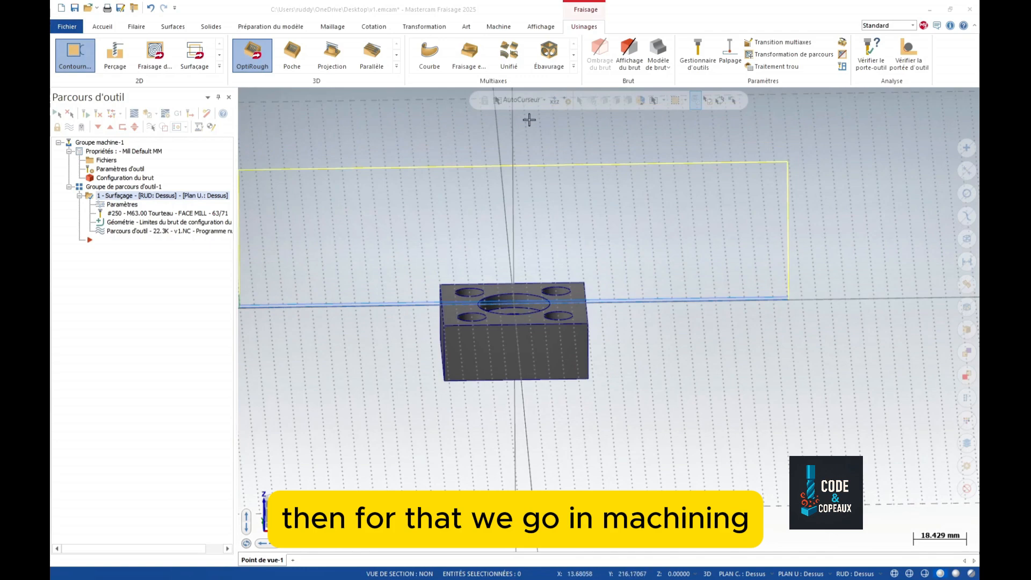
pyautogui.click(76, 51)
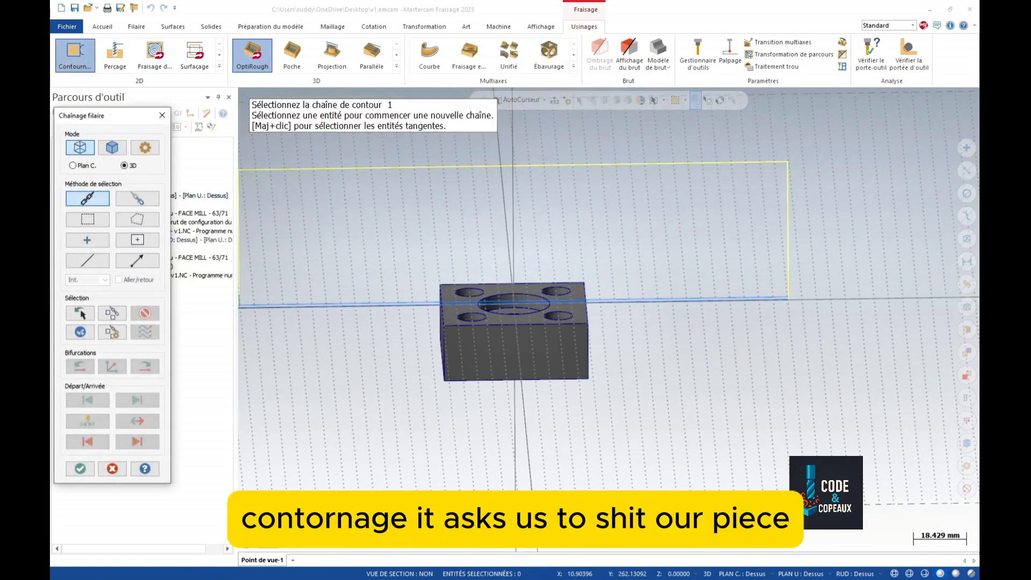
pyautogui.moveTo(523, 421); pyautogui.dragTo(560, 398, button='middle')
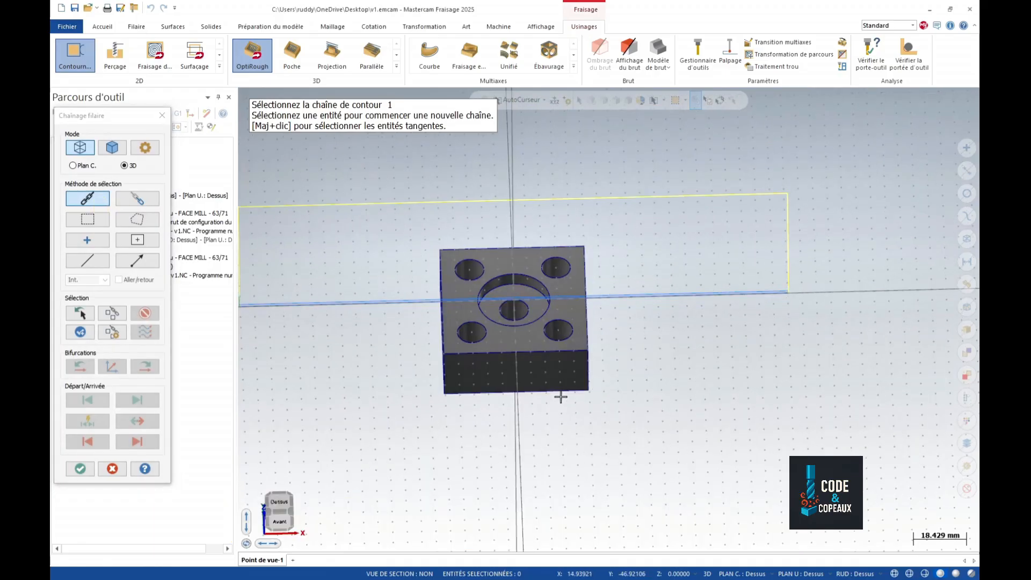
pyautogui.click(548, 352)
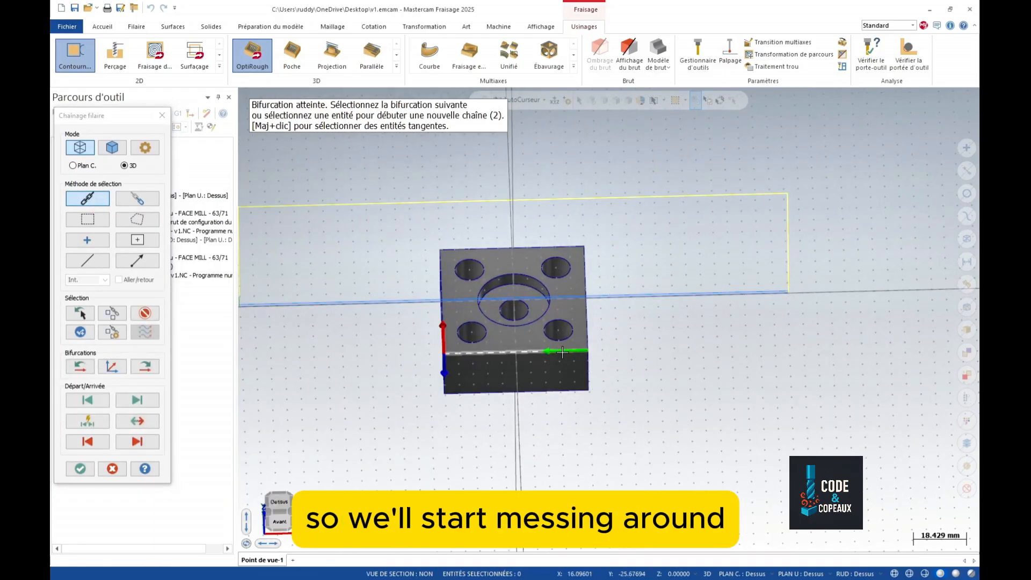
pyautogui.click(442, 308)
pyautogui.click(494, 248)
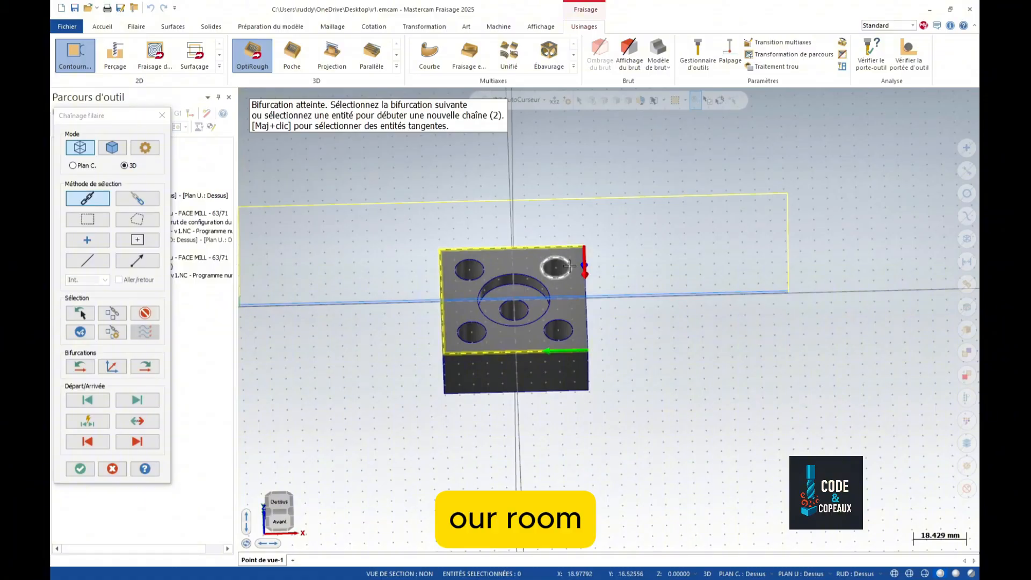
pyautogui.click(585, 282)
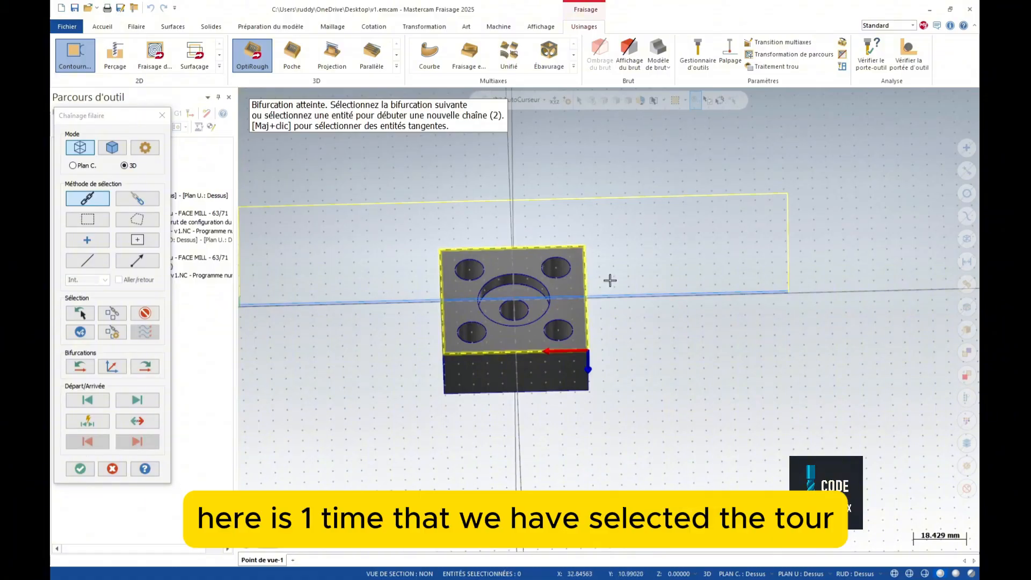
pyautogui.click(82, 470)
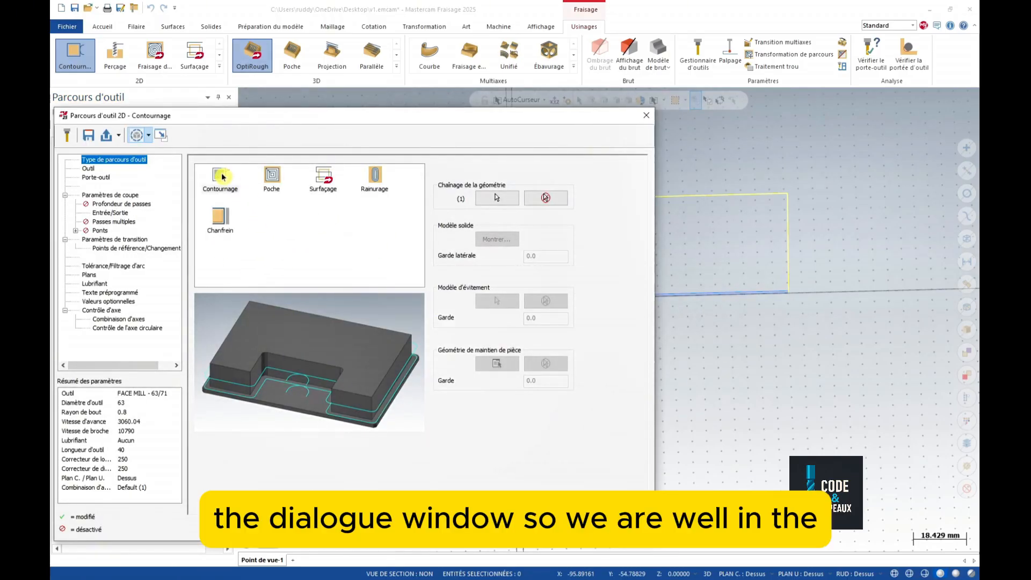
# - Select tool 5, the 12 mm FLAT END MILL, and edit it to a 22 mm cutting length
pyautogui.click(90, 170)
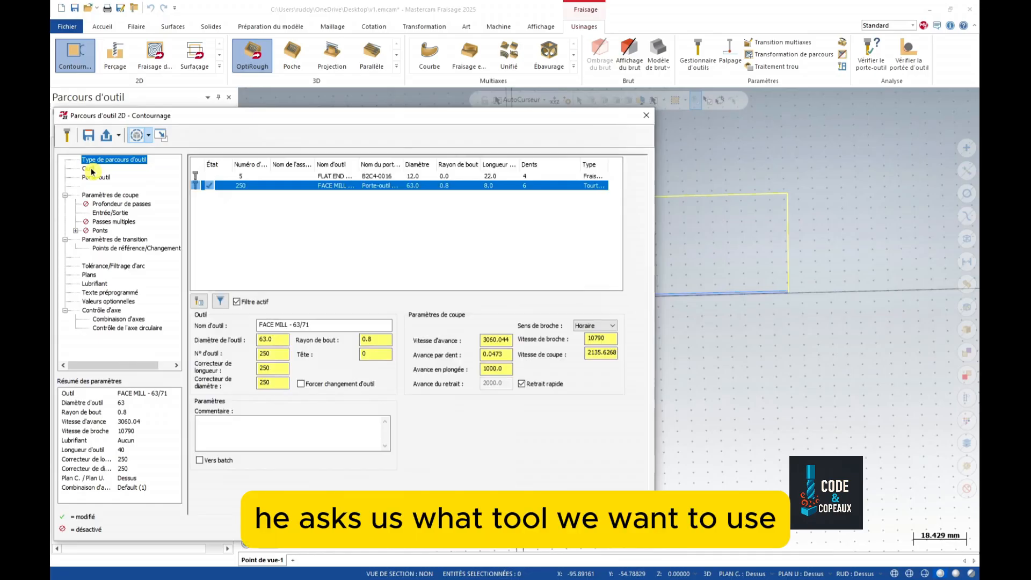
pyautogui.click(415, 177)
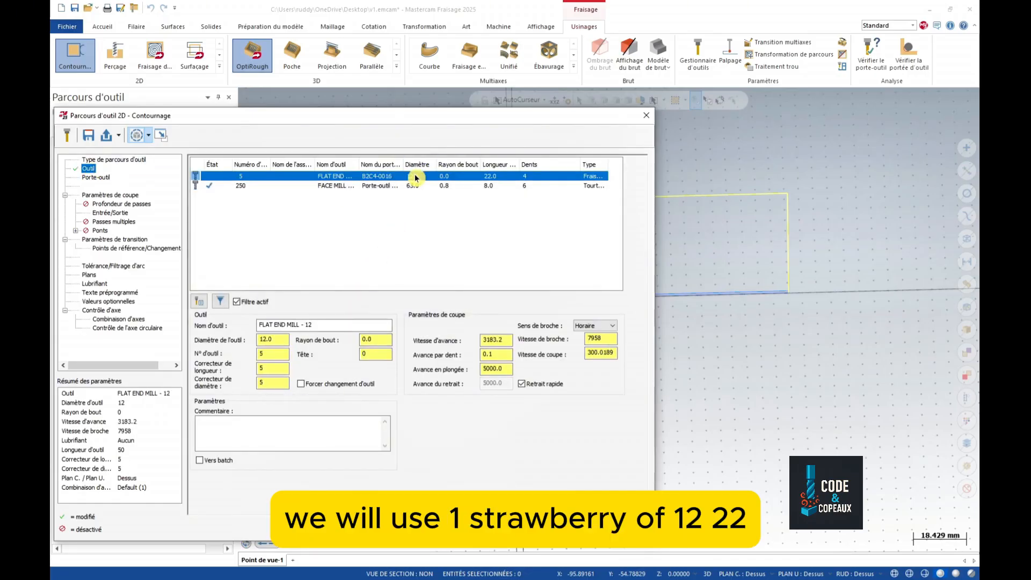
pyautogui.doubleClick(414, 176)
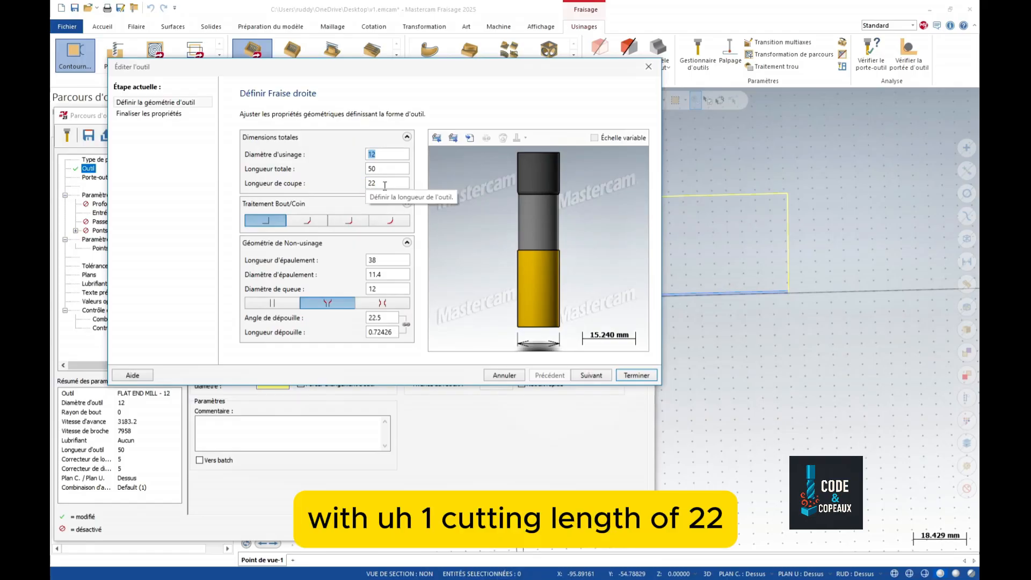
pyautogui.click(591, 375)
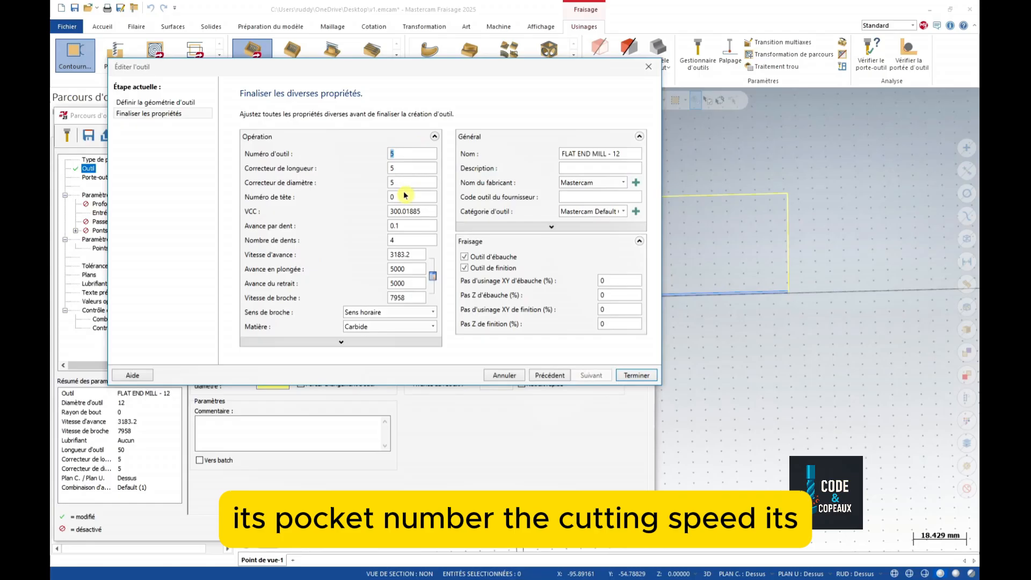
pyautogui.click(636, 379)
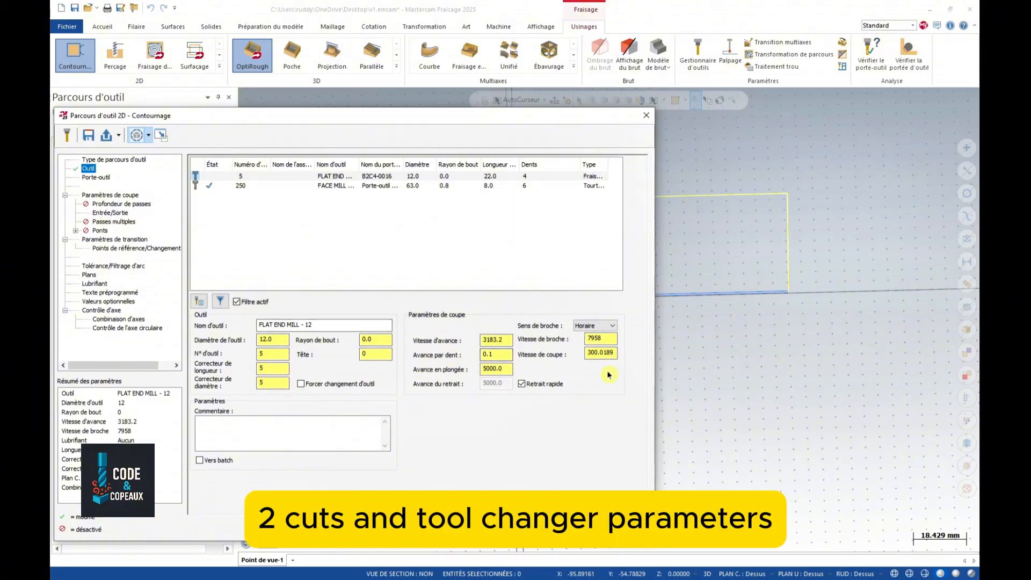
# - Mount the contour tool in the B2C4-0011 holder from the holder library
pyautogui.click(101, 178)
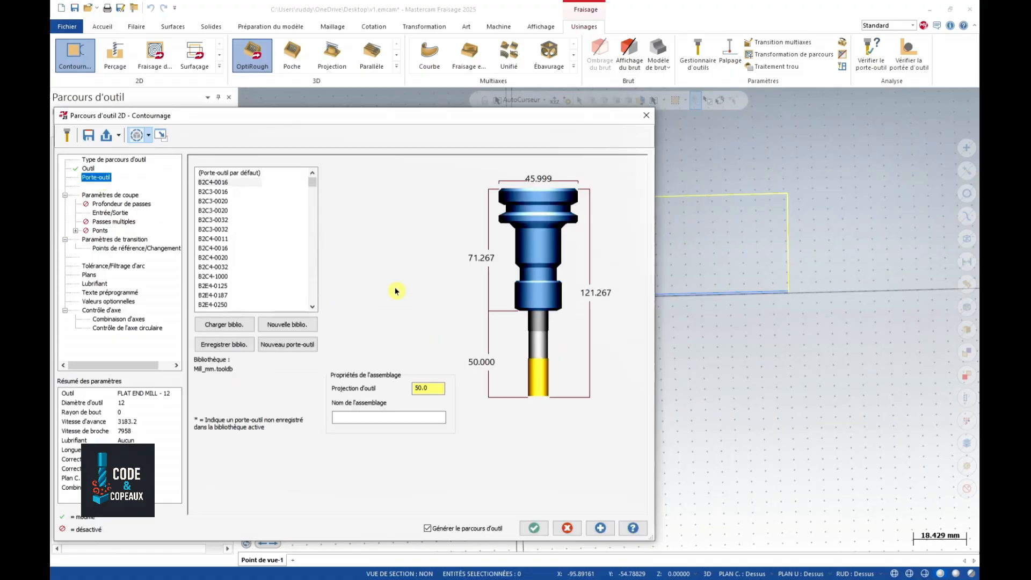
pyautogui.click(220, 221)
pyautogui.click(223, 239)
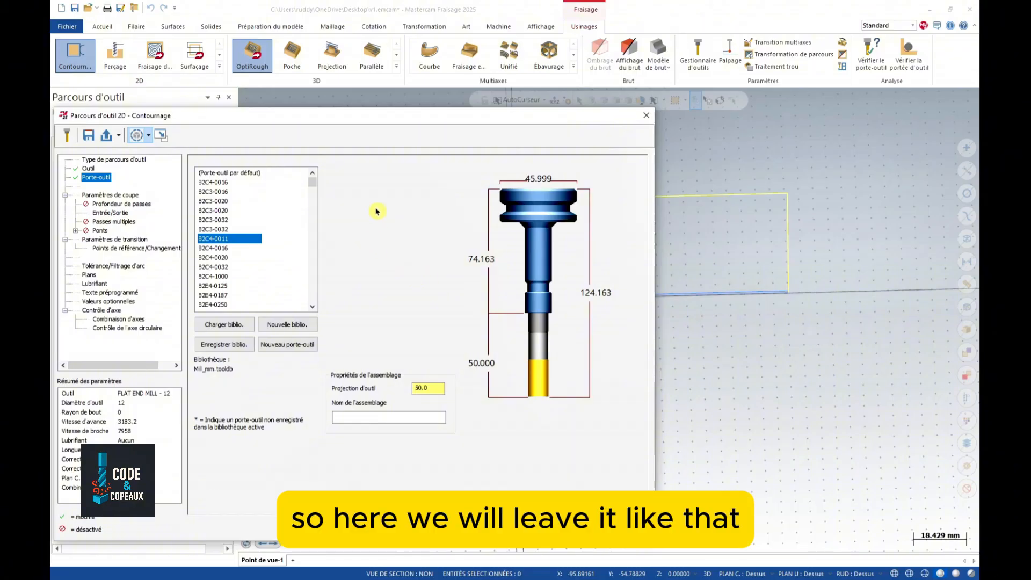
pyautogui.click(98, 196)
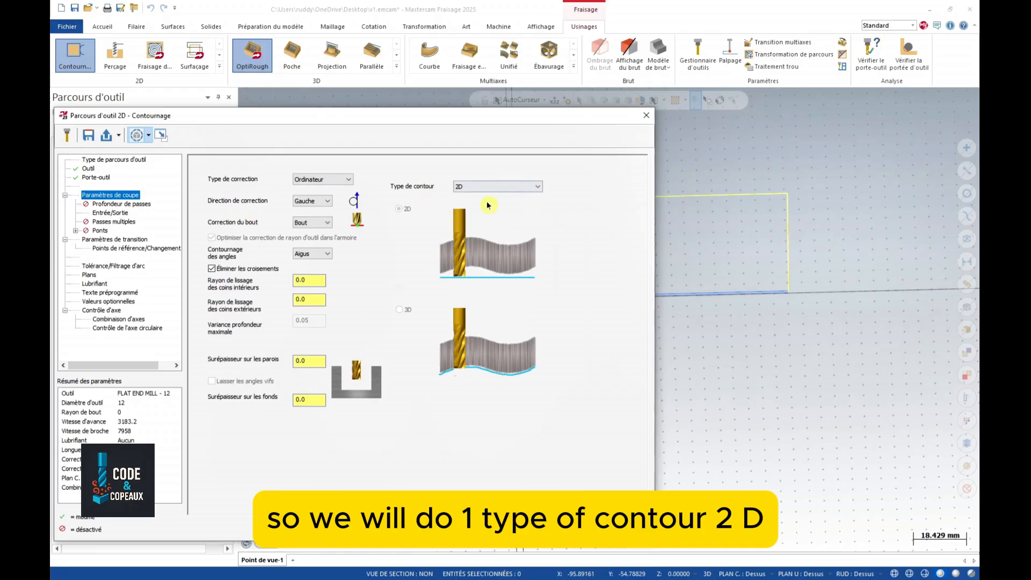
pyautogui.click(502, 187)
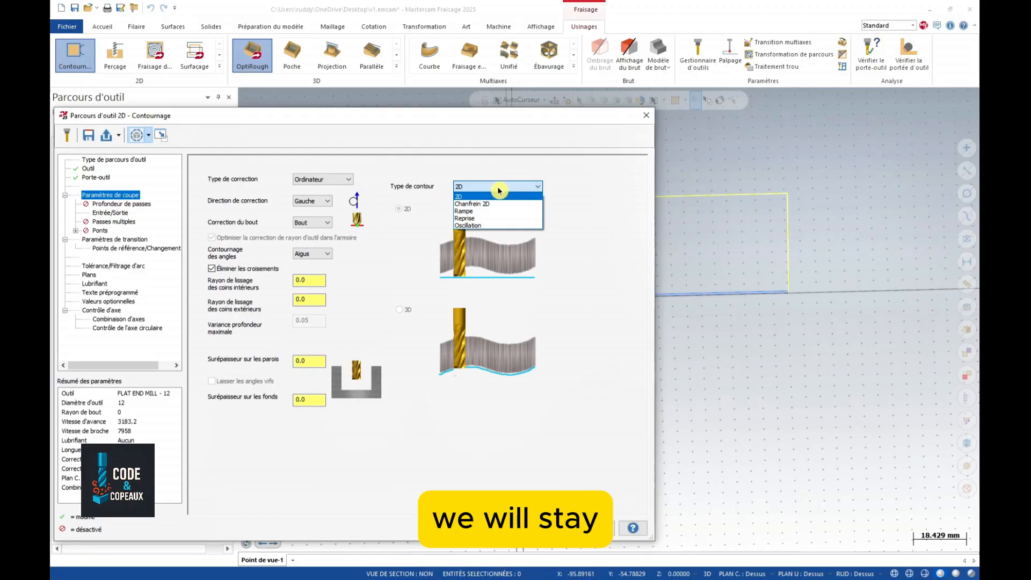
pyautogui.click(493, 188)
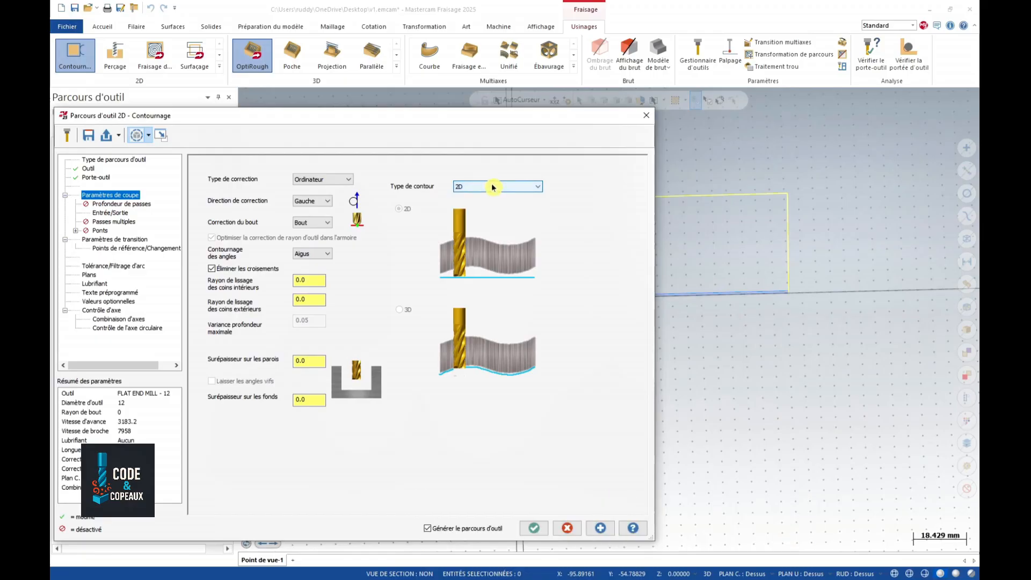
pyautogui.click(326, 181)
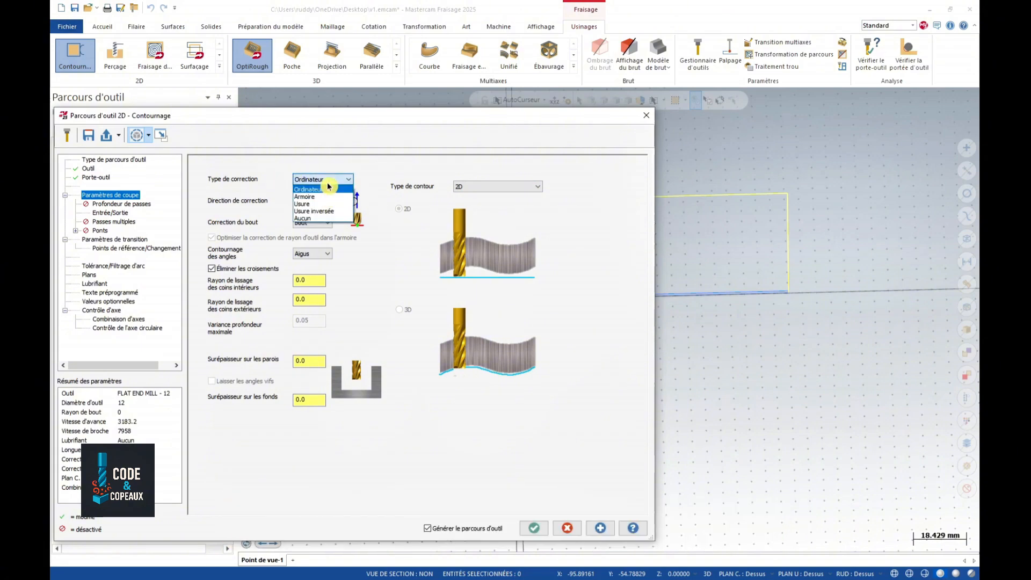
pyautogui.click(311, 218)
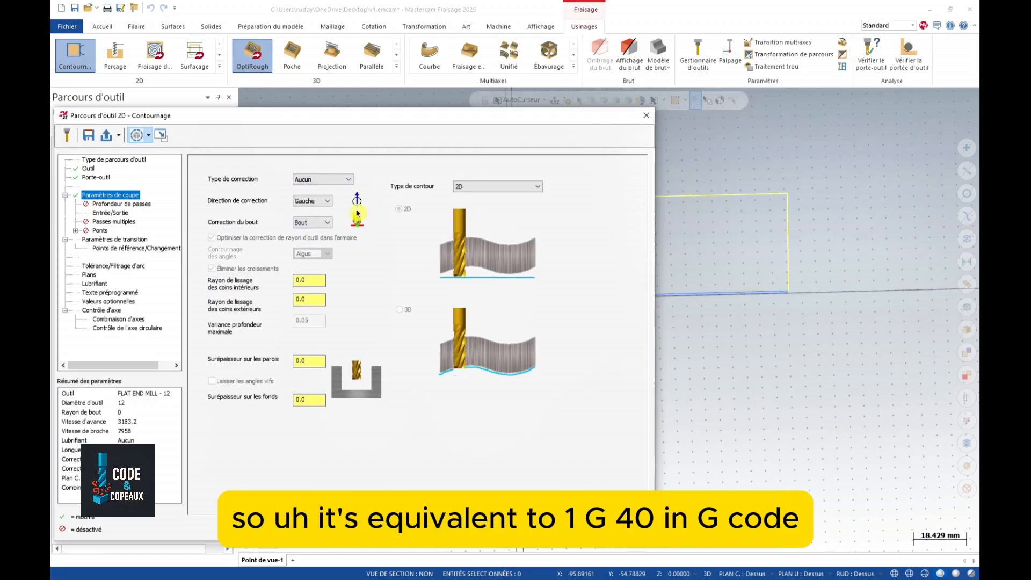
pyautogui.click(341, 179)
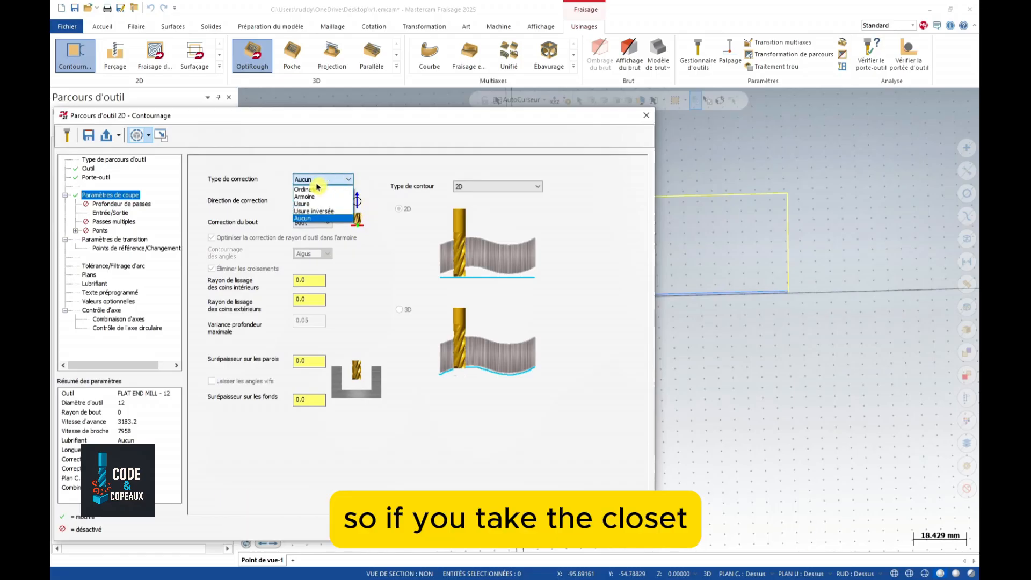
pyautogui.click(315, 198)
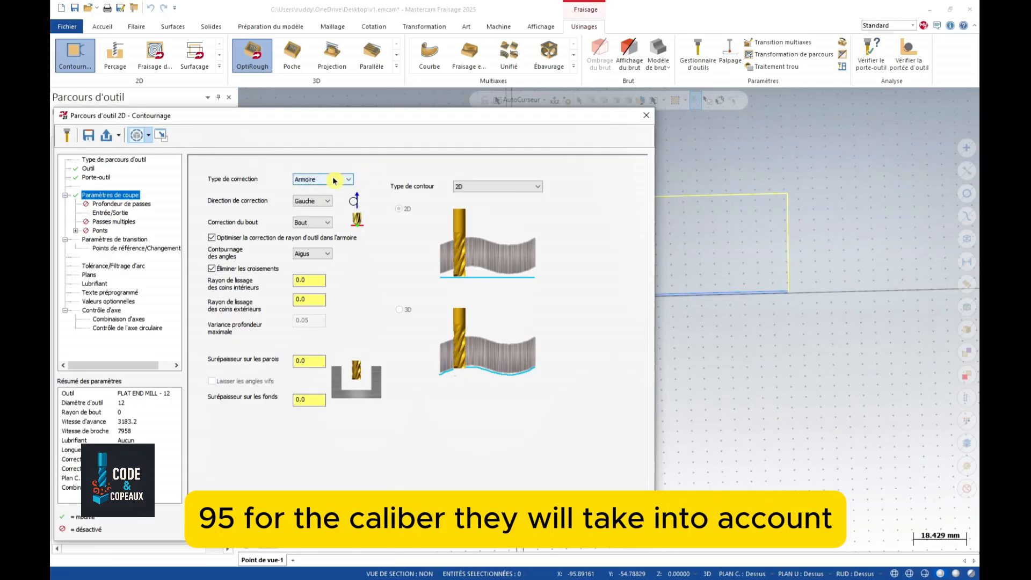
pyautogui.click(346, 179)
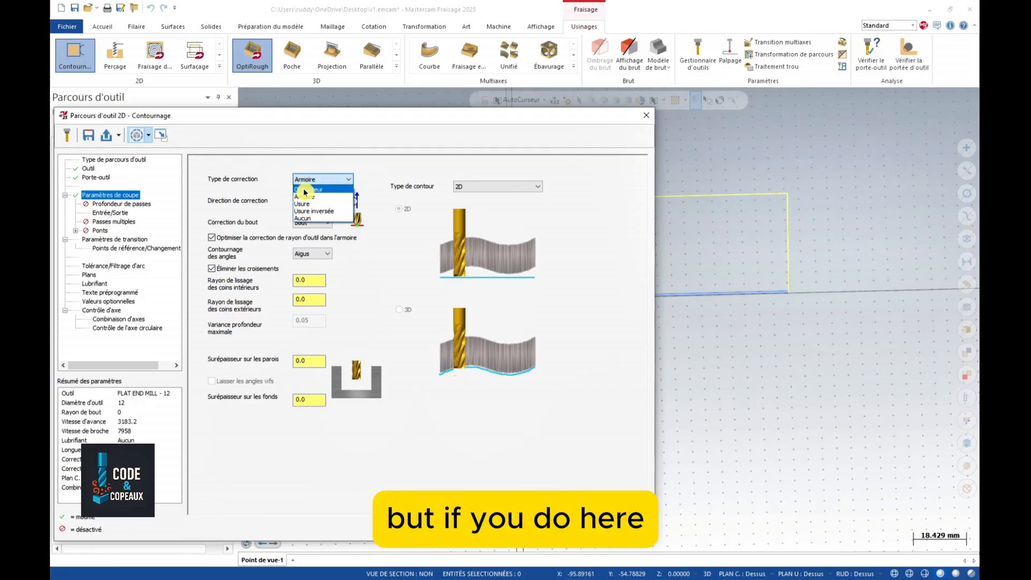
pyautogui.click(320, 189)
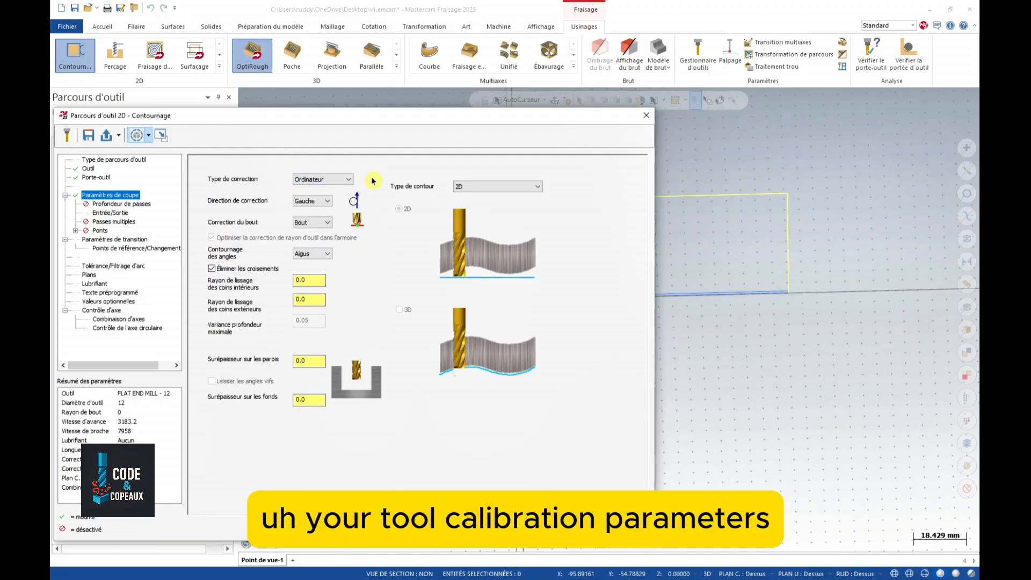
pyautogui.click(333, 179)
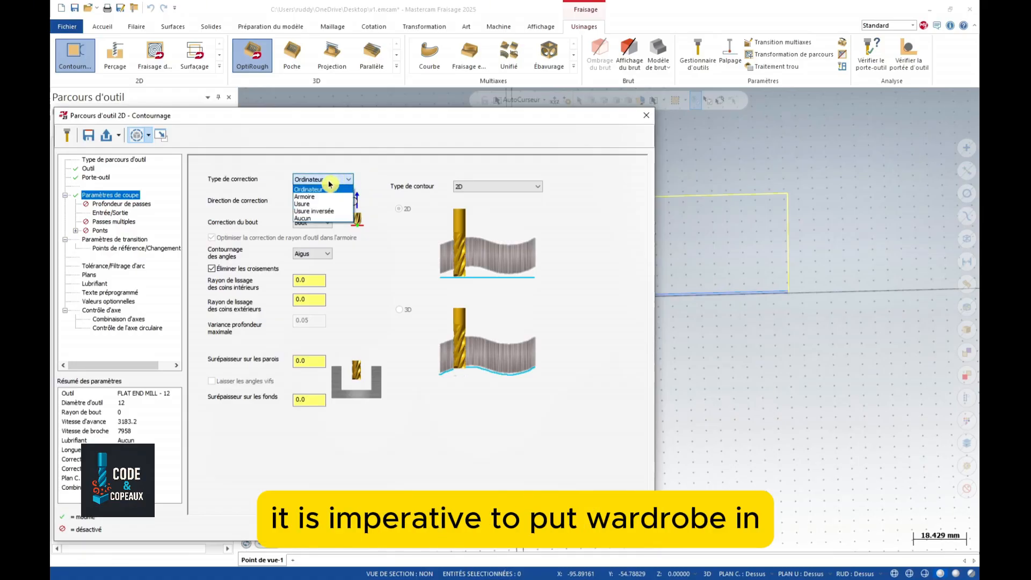
# - Keep Ordinateur compensation and set the wall stock allowance to 0.1
pyautogui.click(320, 192)
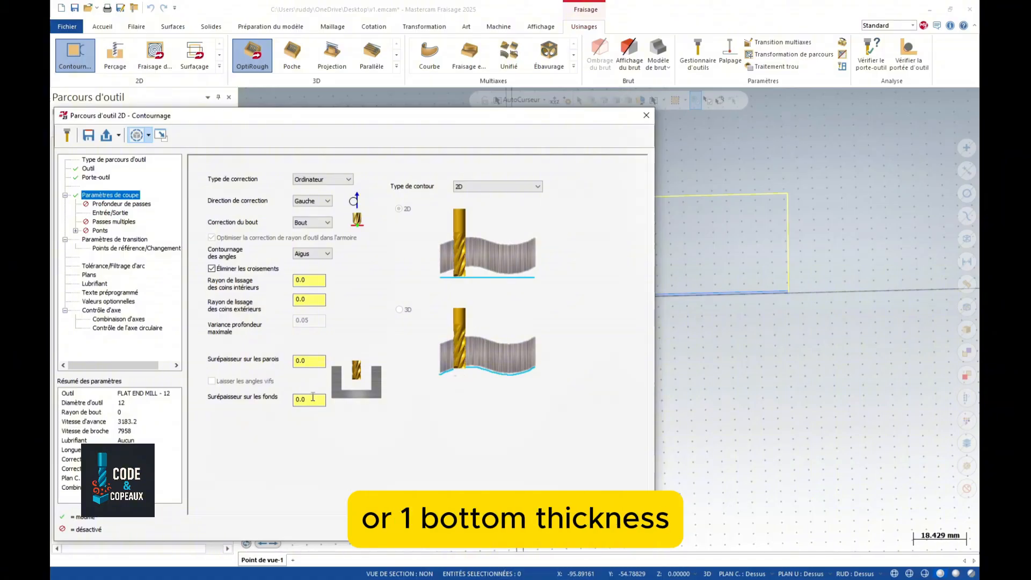
pyautogui.doubleClick(305, 360)
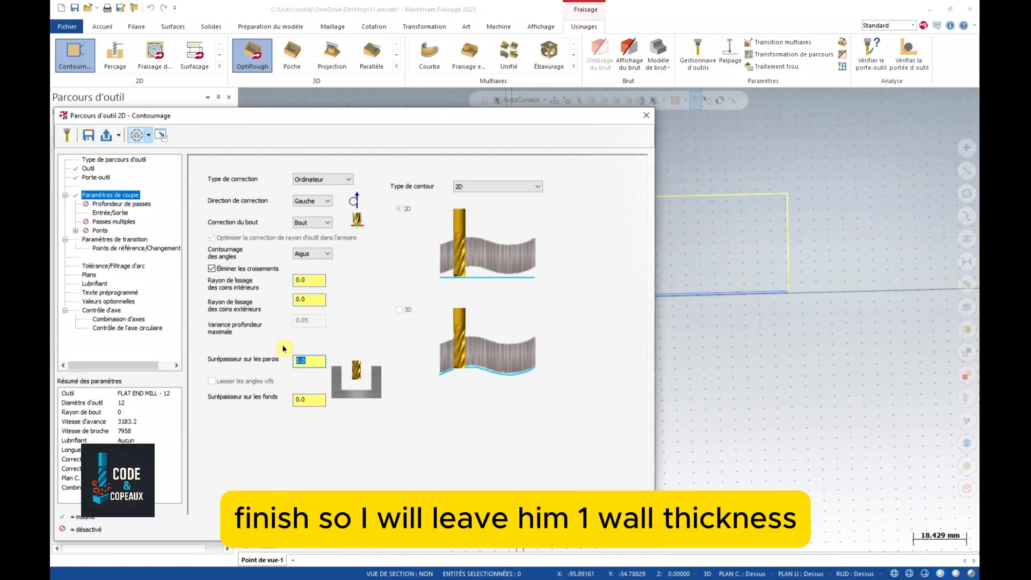
pyautogui.write('0.1')
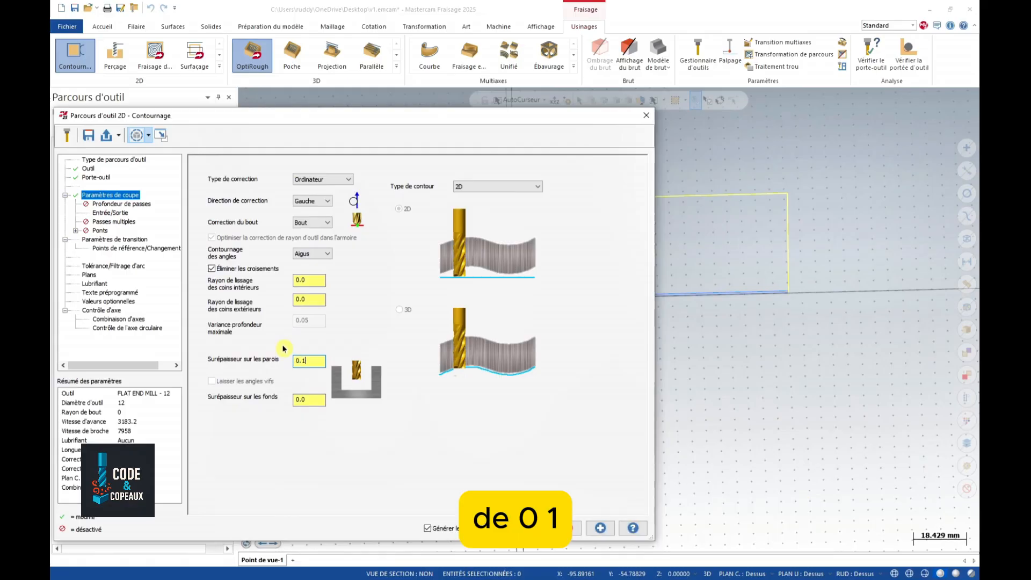
pyautogui.click(135, 203)
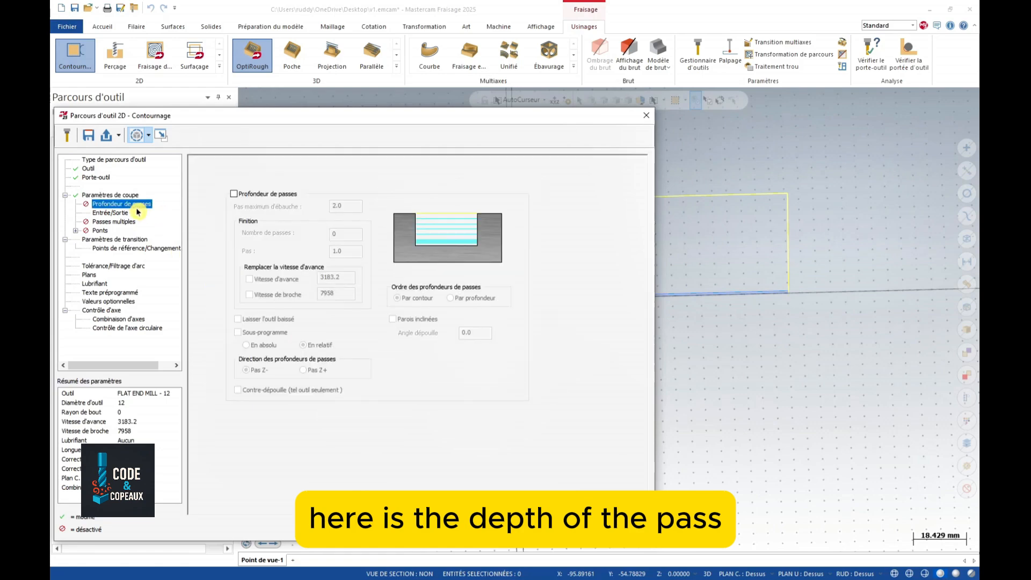
# - Enable depth cuts with a 5.0 maximum rough step and a 0 finishing step
pyautogui.click(234, 193)
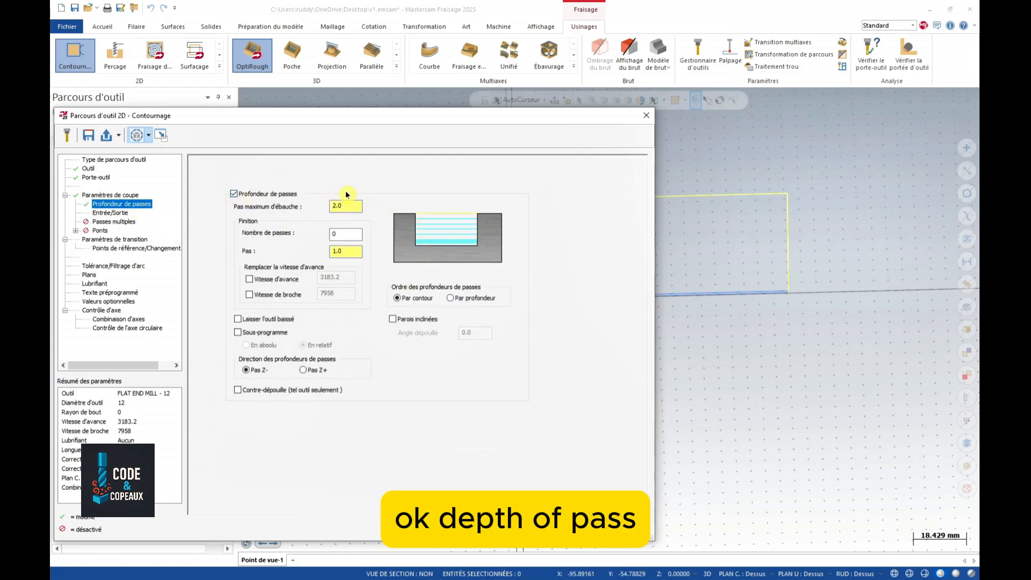
pyautogui.click(347, 205)
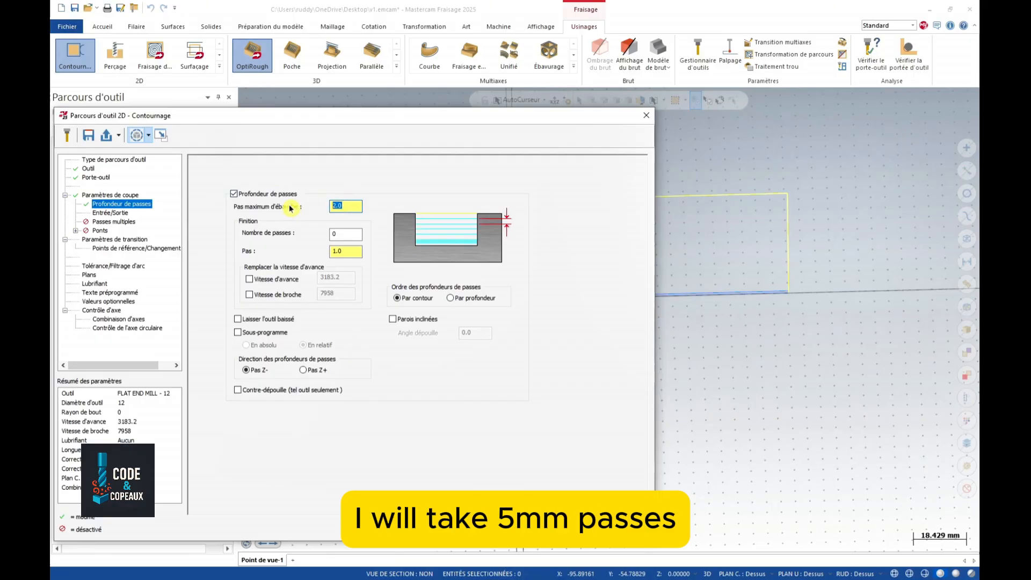
pyautogui.write('5')
pyautogui.press('Tab')
pyautogui.write('0')
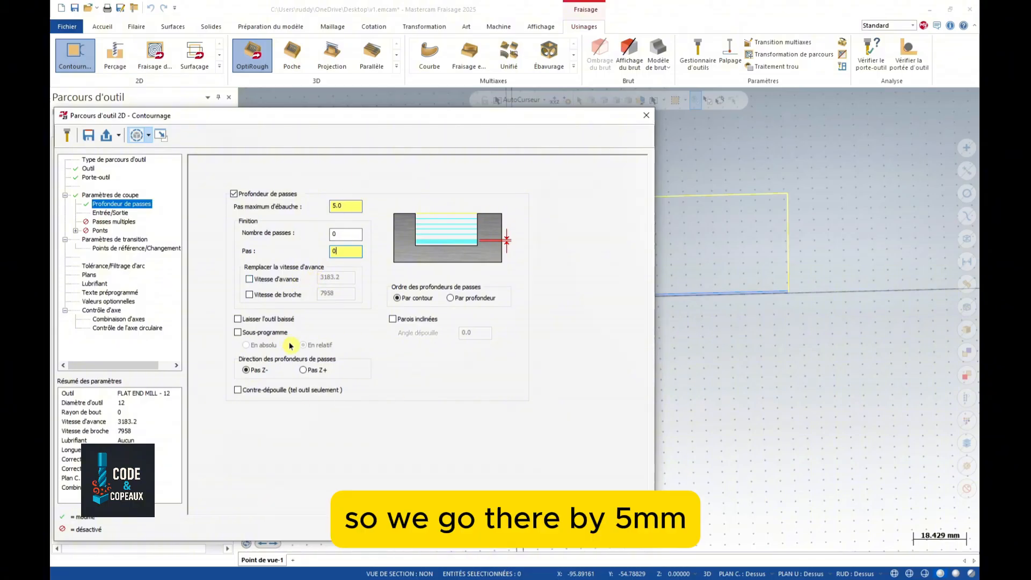
pyautogui.click(115, 213)
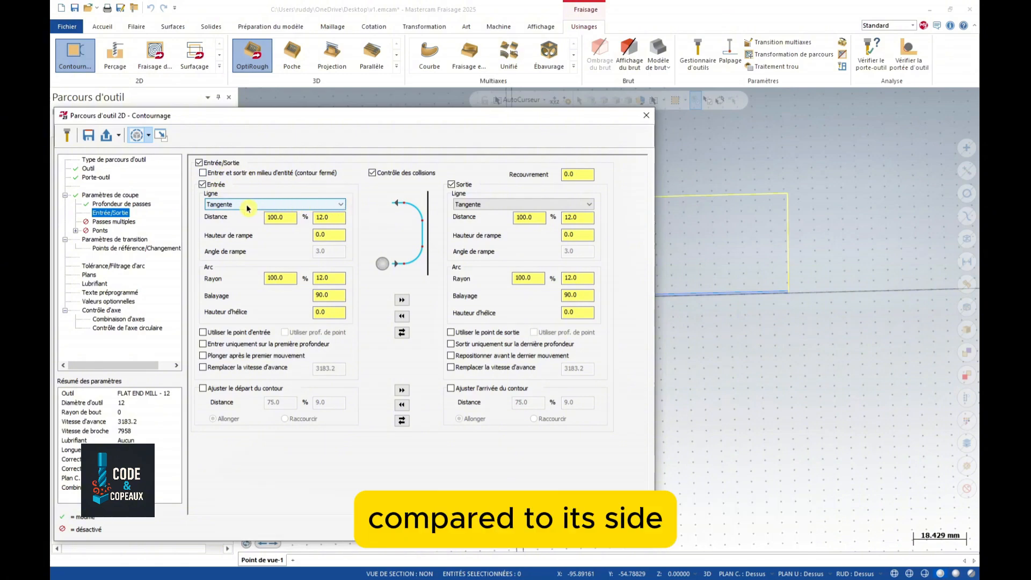
# - Set a 20 mm entry line with 0 arc radius and a 20 mm exit line with 20 mm arc
pyautogui.doubleClick(333, 216)
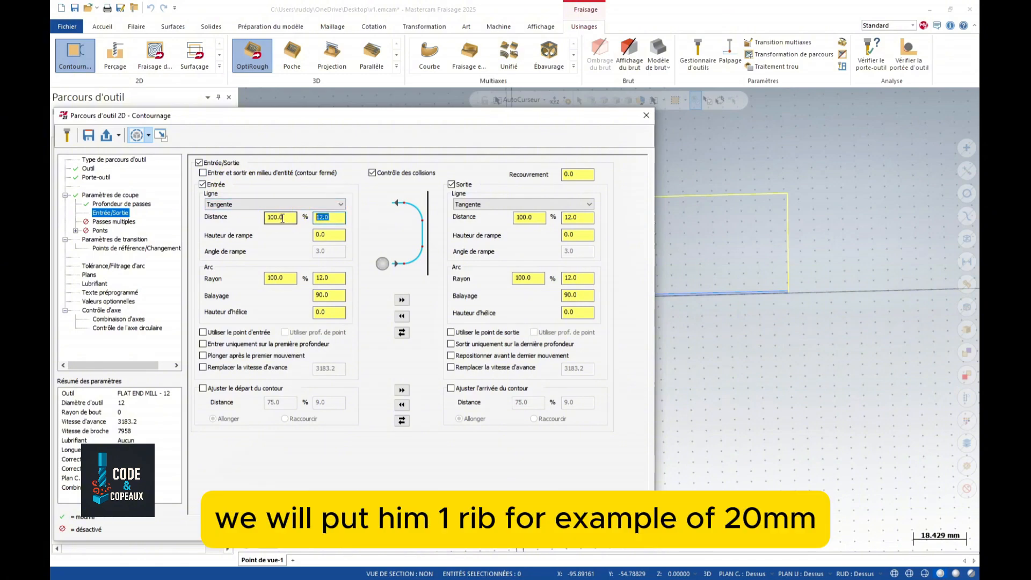
pyautogui.write('20')
pyautogui.press('Tab')
pyautogui.doubleClick(328, 278)
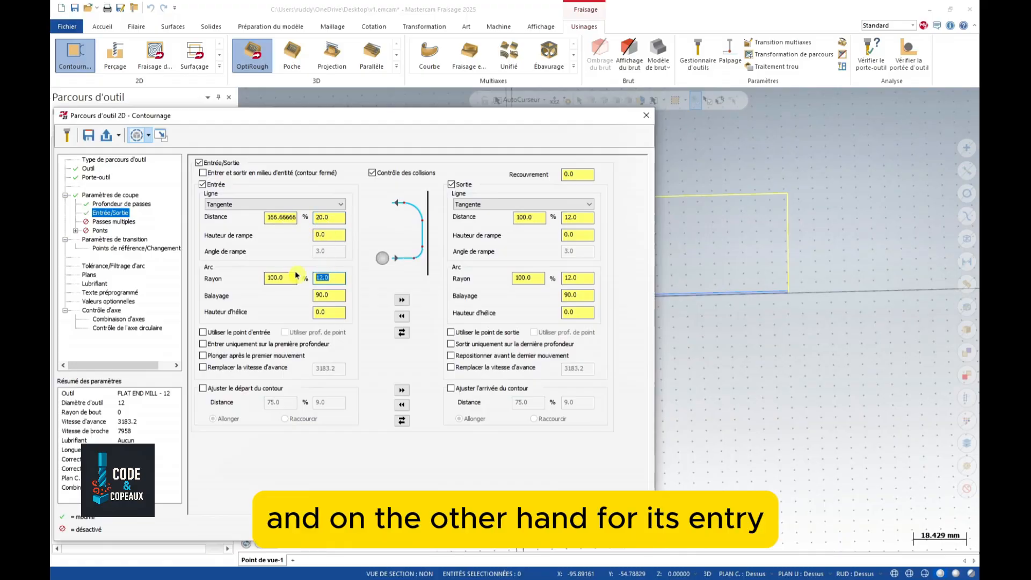
pyautogui.write('0')
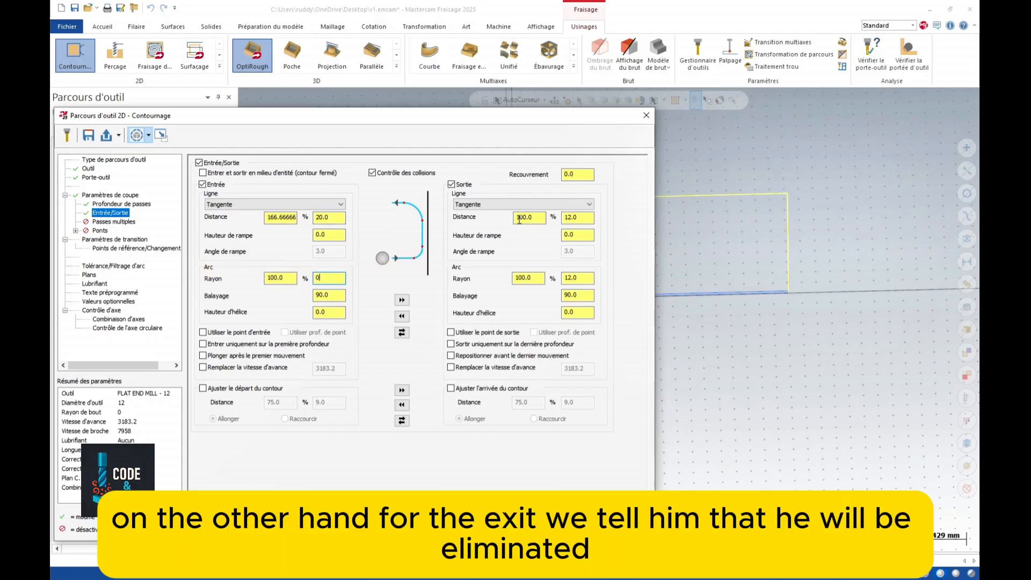
pyautogui.click(584, 217)
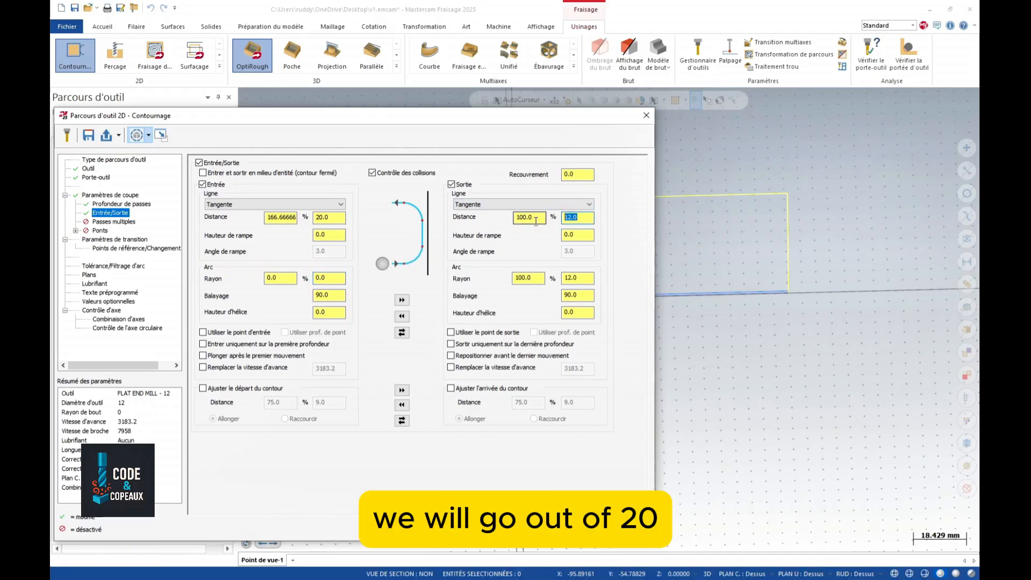
pyautogui.write('20')
pyautogui.press('Tab')
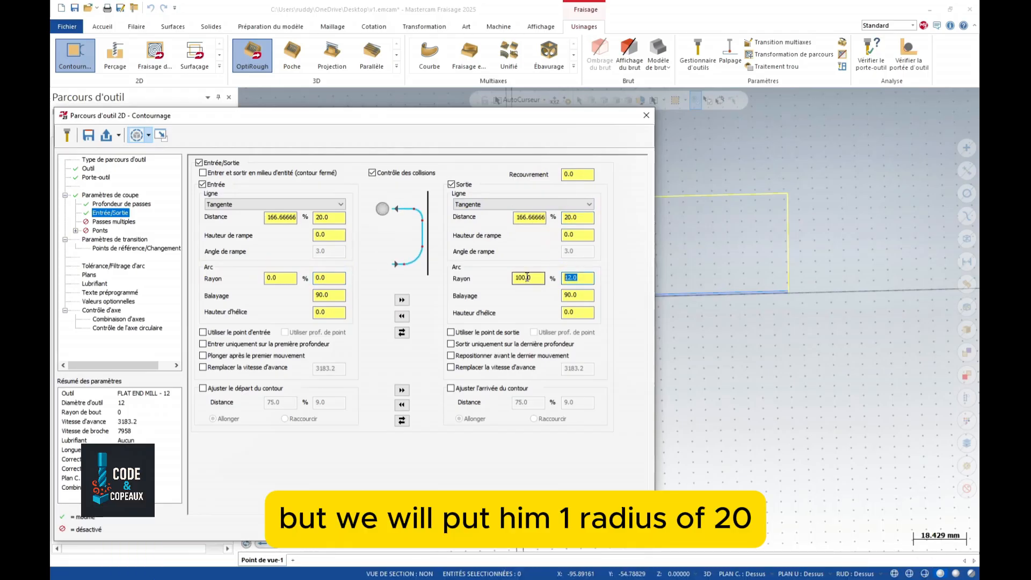
pyautogui.write('20')
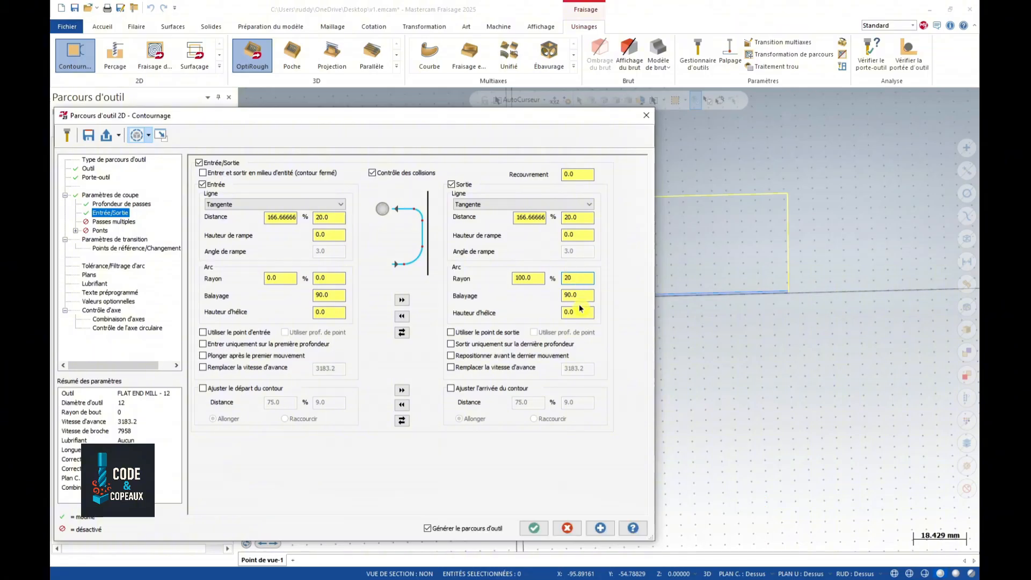
pyautogui.click(113, 221)
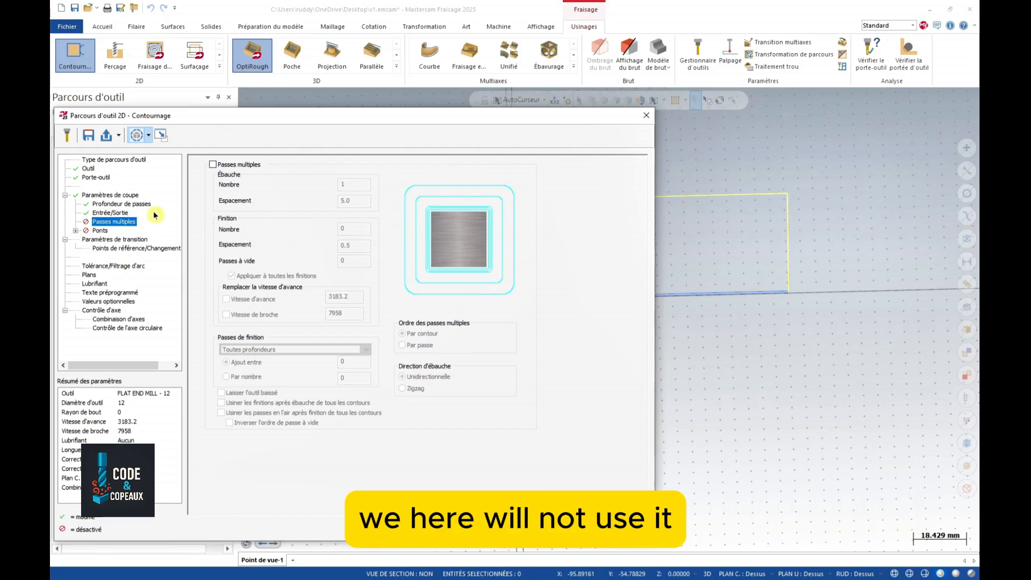
# - Leave Ponts (bridges) unchecked and go to the contour's Paramètres de transition page
pyautogui.click(100, 231)
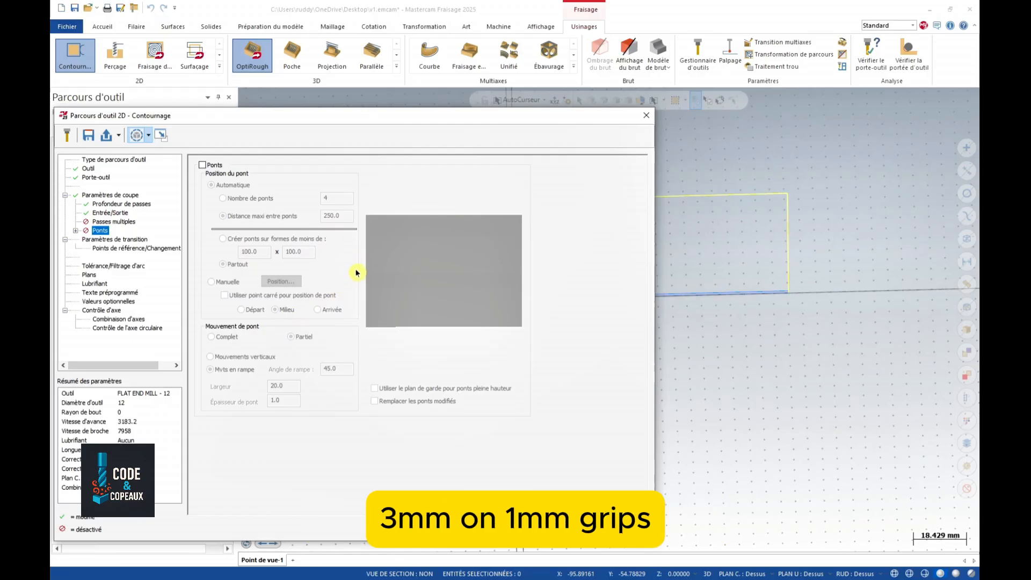
pyautogui.click(114, 239)
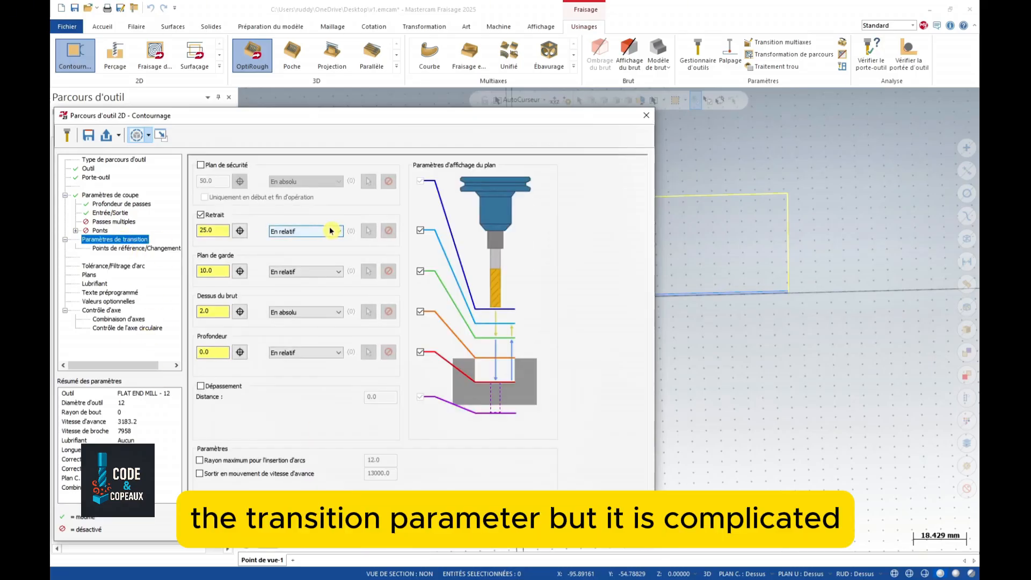
# - Set safety plane 50, no retract, absolute clearance 5 and absolute depth, then generate the contour toolpath
pyautogui.click(201, 166)
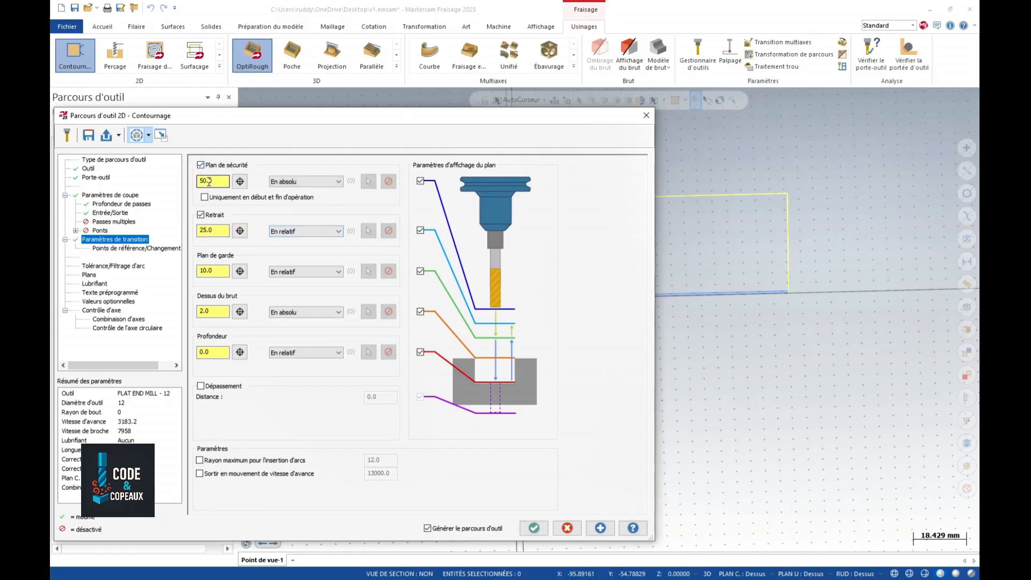
pyautogui.click(201, 215)
pyautogui.click(283, 272)
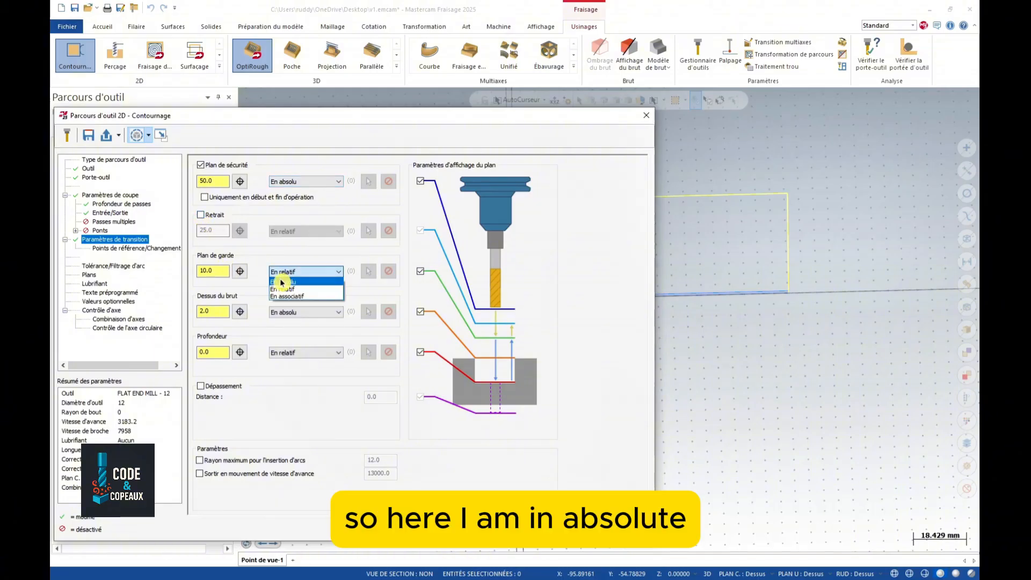
pyautogui.click(283, 278)
pyautogui.doubleClick(220, 271)
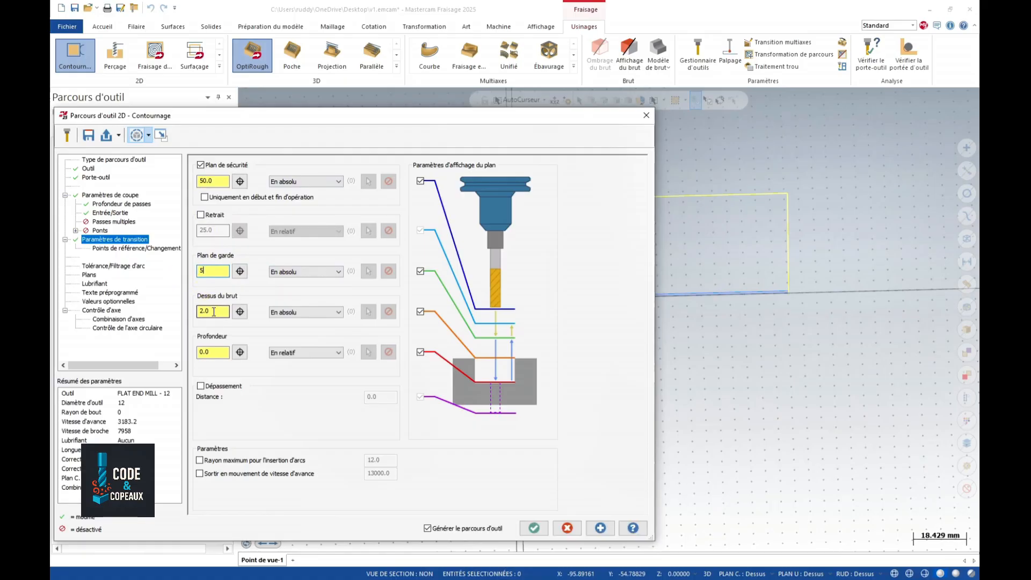
pyautogui.doubleClick(213, 311)
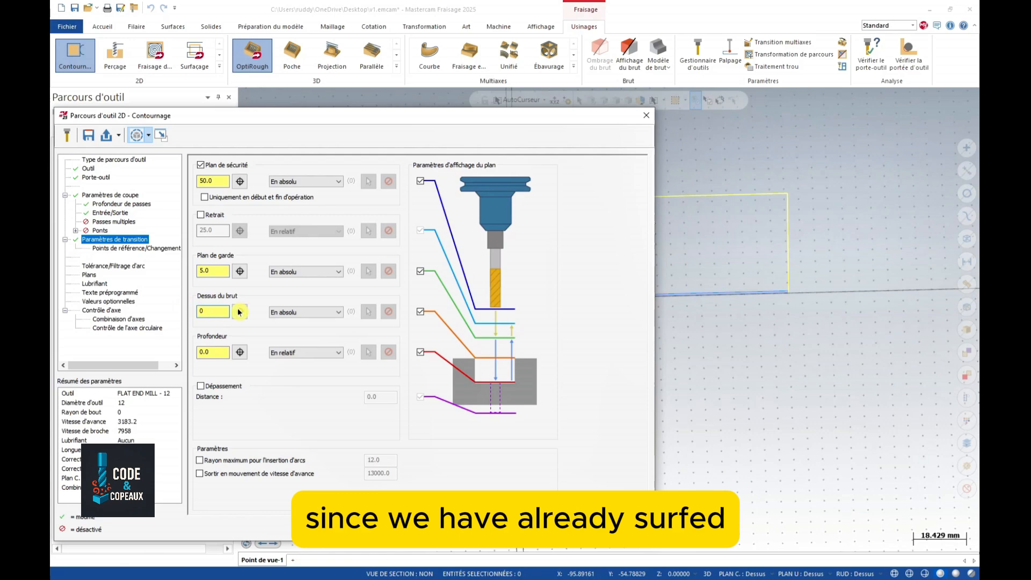
pyautogui.click(306, 352)
pyautogui.click(292, 364)
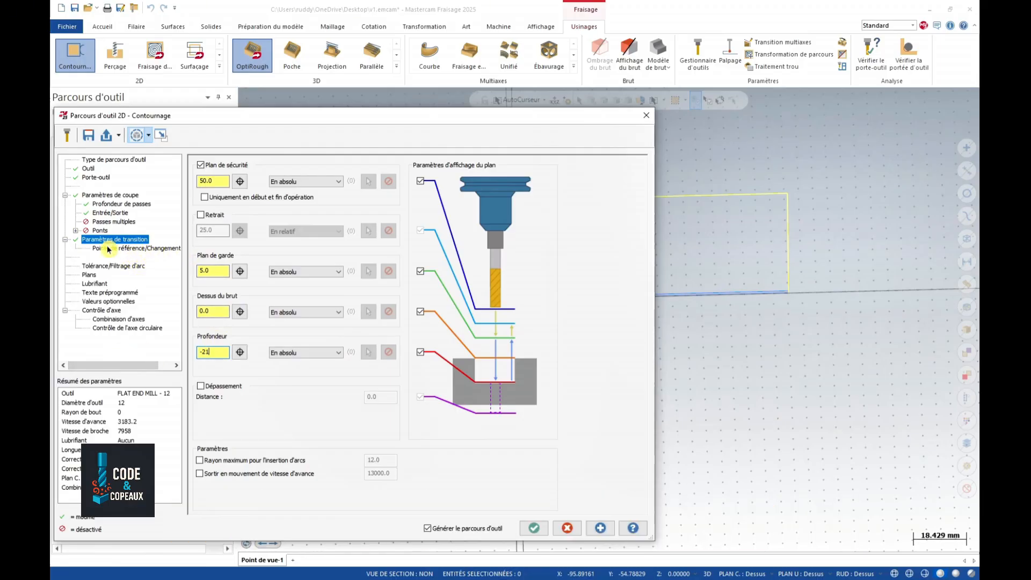
pyautogui.click(94, 284)
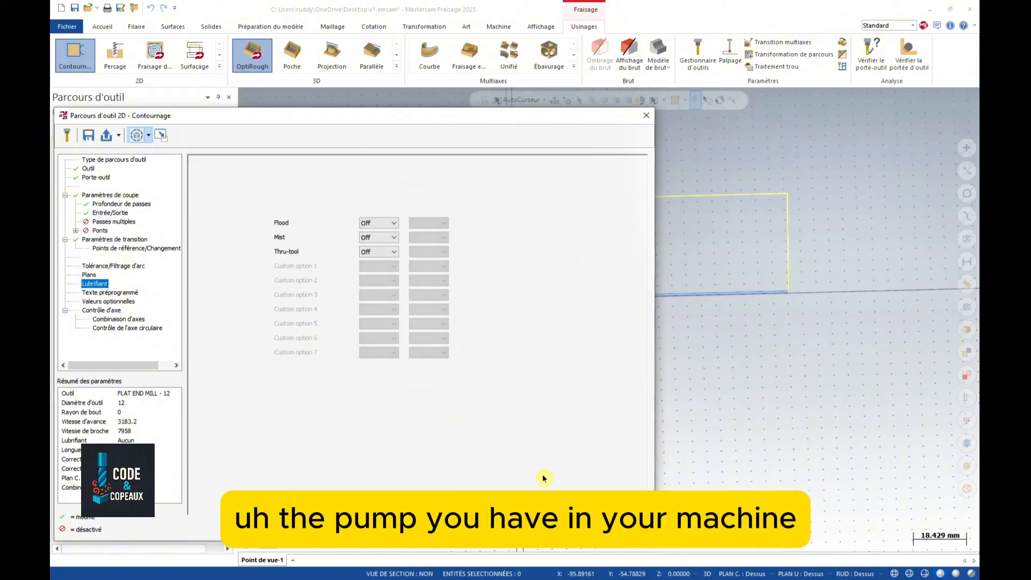
pyautogui.click(534, 527)
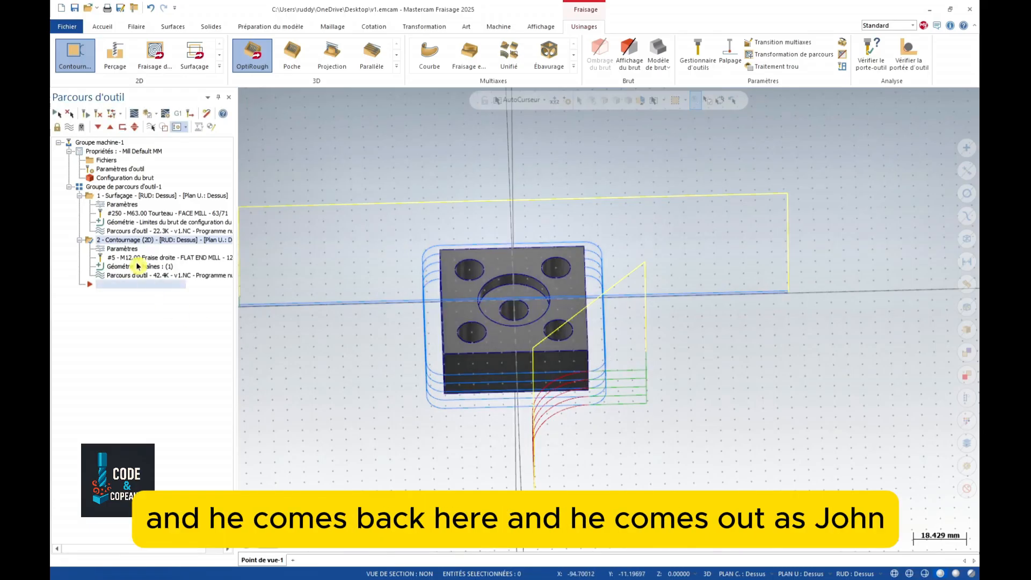
pyautogui.click(110, 276)
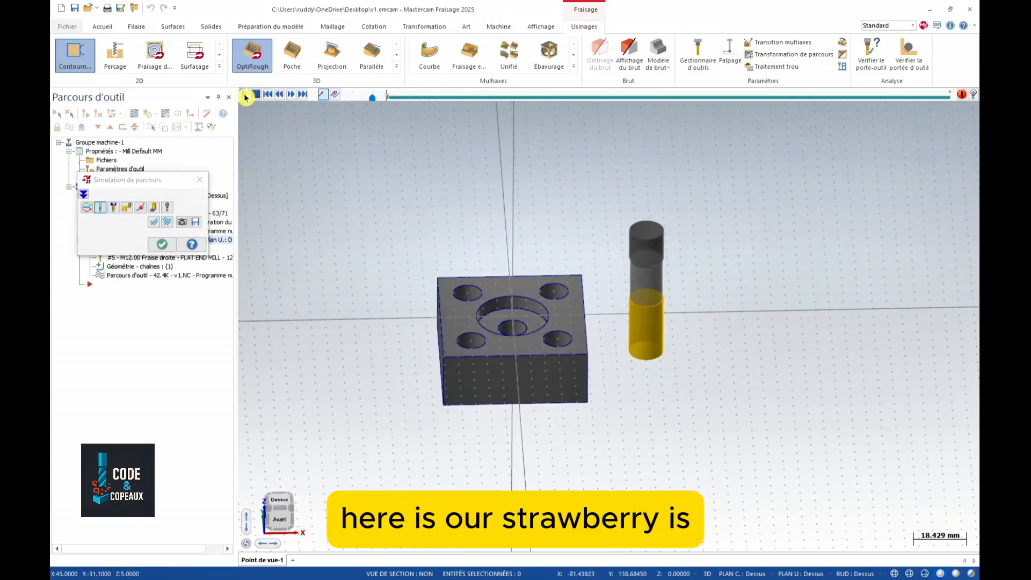
pyautogui.click(245, 97)
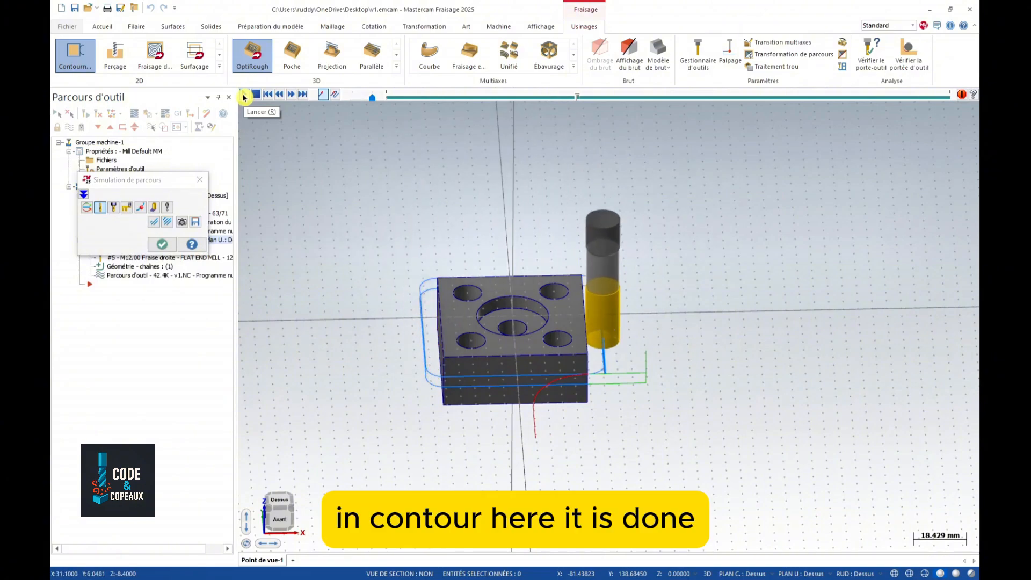
pyautogui.press('Escape')
pyautogui.scroll(-6, 309, 320)
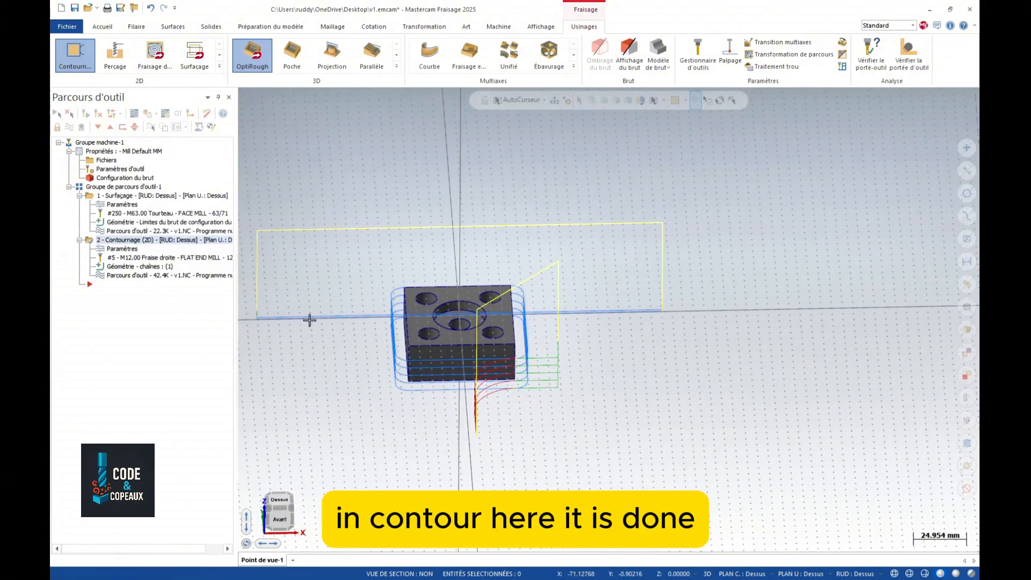
pyautogui.scroll(2, 453, 337)
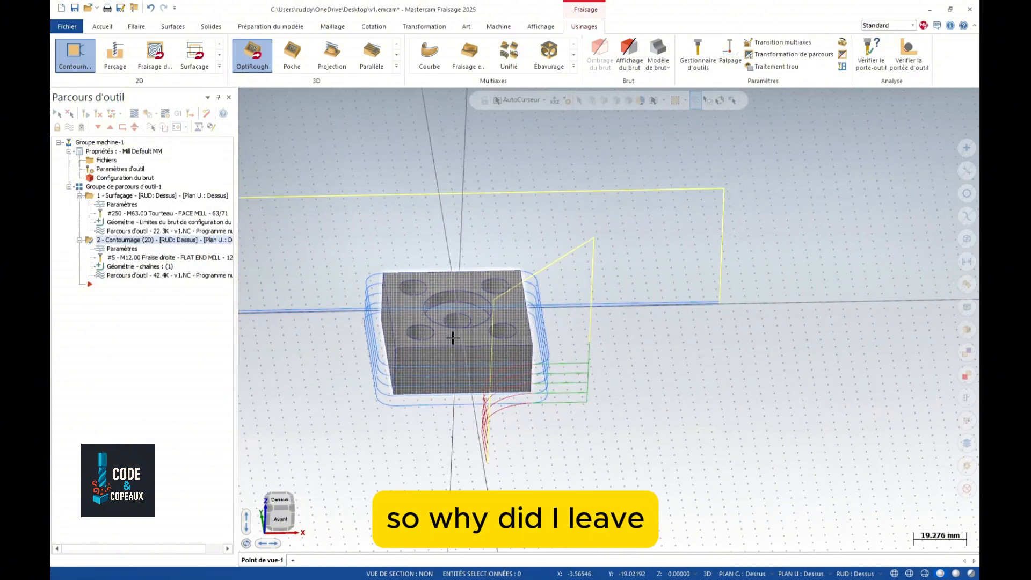
pyautogui.scroll(1, 453, 337)
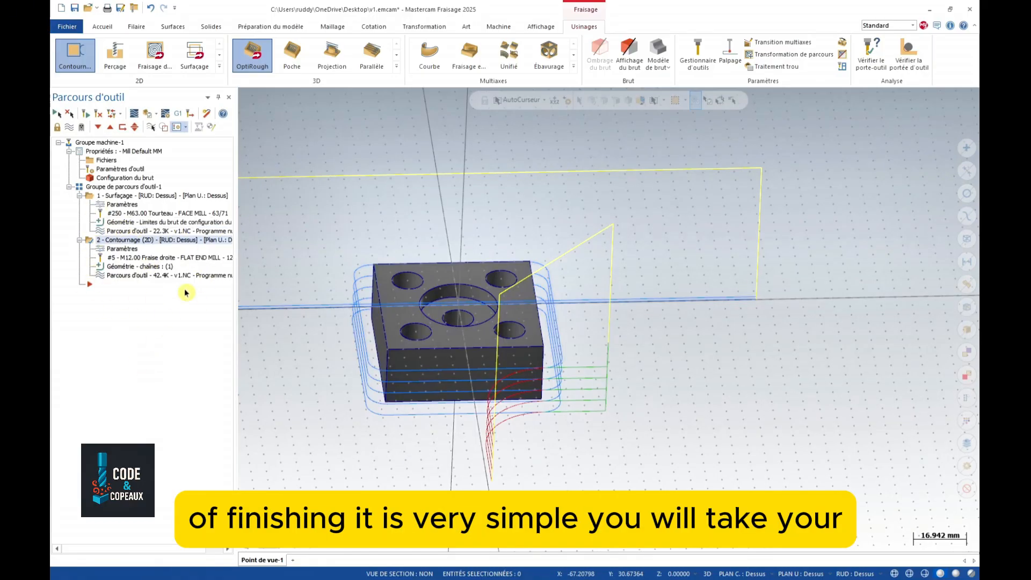
# - Copy operation 2 - Contournage and paste it as operation 3
pyautogui.rightClick(92, 245)
pyautogui.click(121, 340)
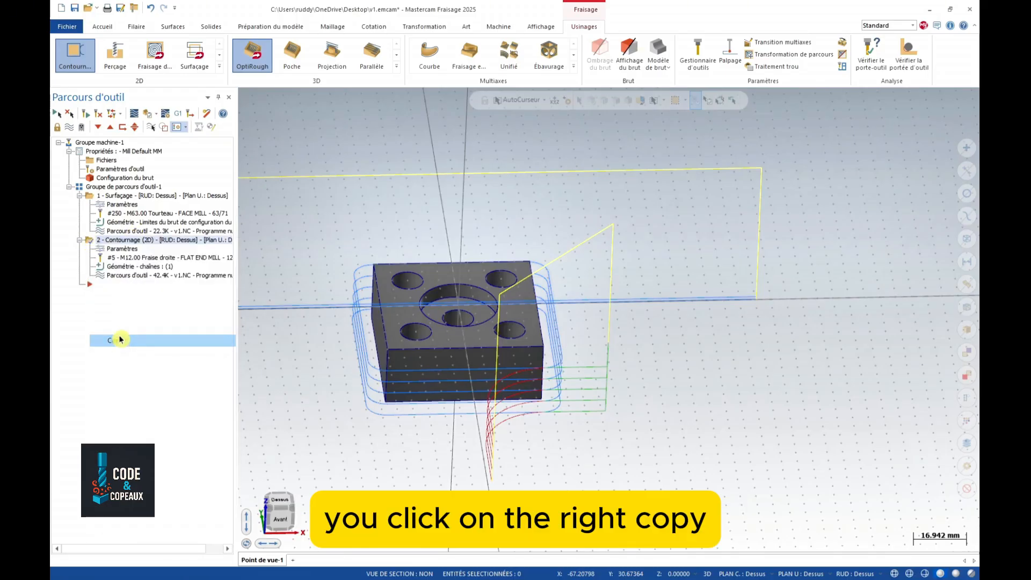
pyautogui.rightClick(101, 284)
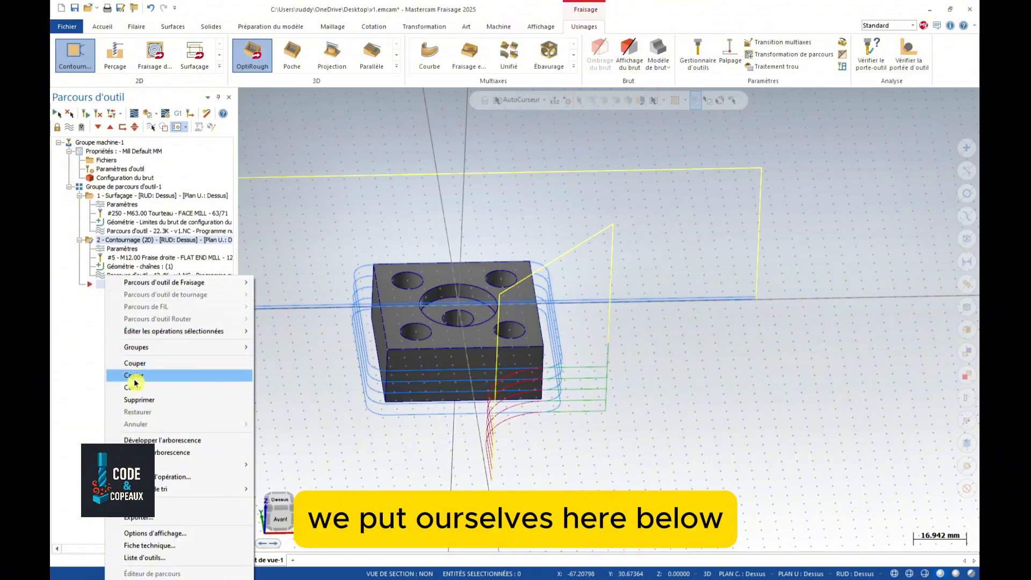
pyautogui.click(134, 386)
# - Set operation 3's maximum roughing step to 21 and generate its contour toolpath
pyautogui.click(122, 296)
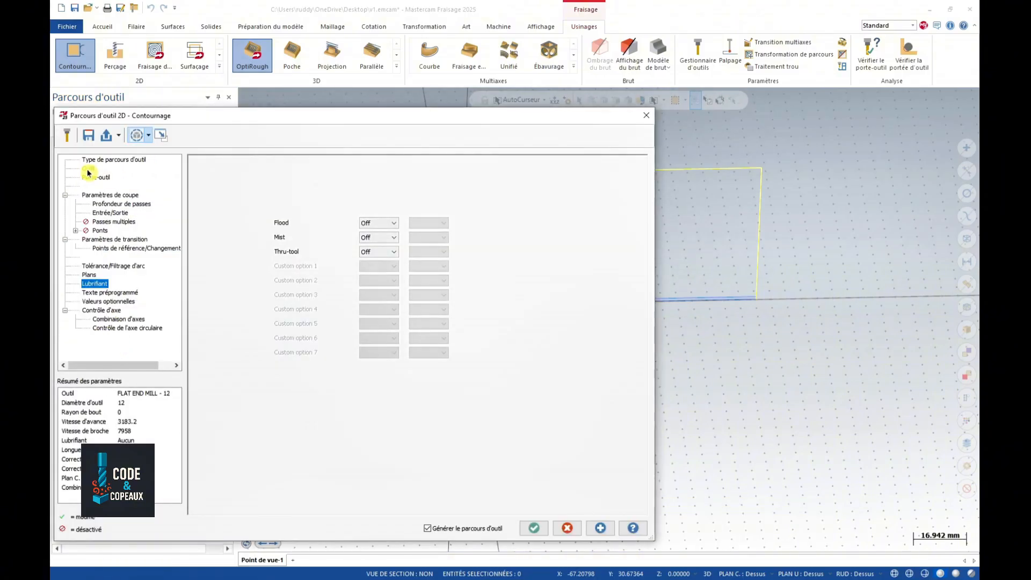
pyautogui.click(89, 168)
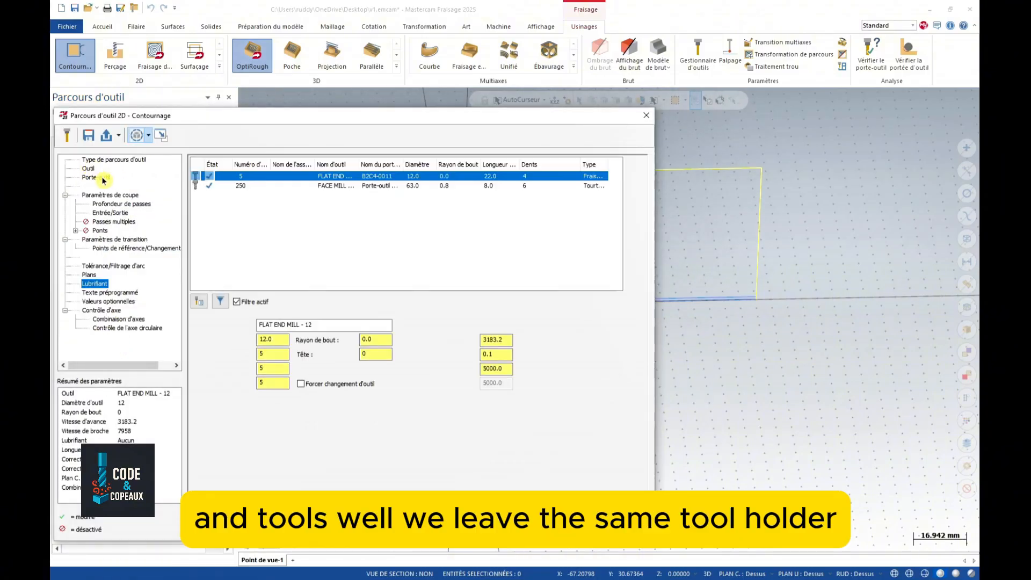
pyautogui.click(102, 177)
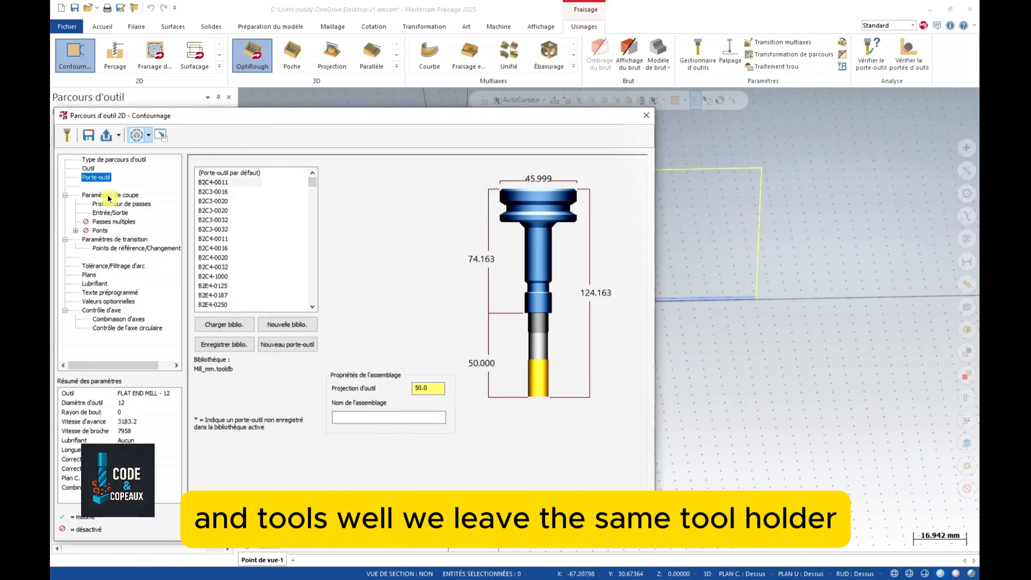
pyautogui.click(108, 196)
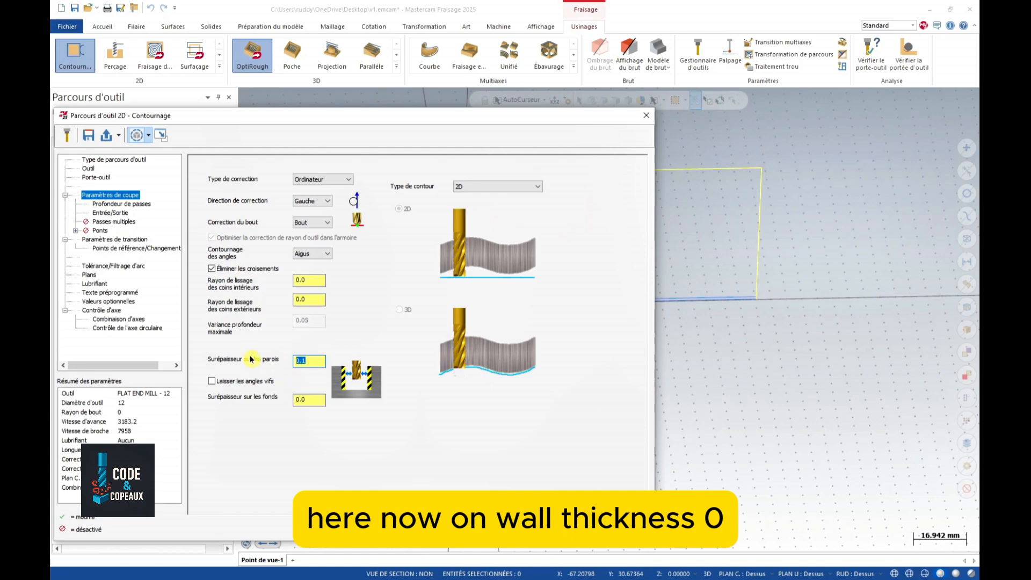
pyautogui.click(111, 204)
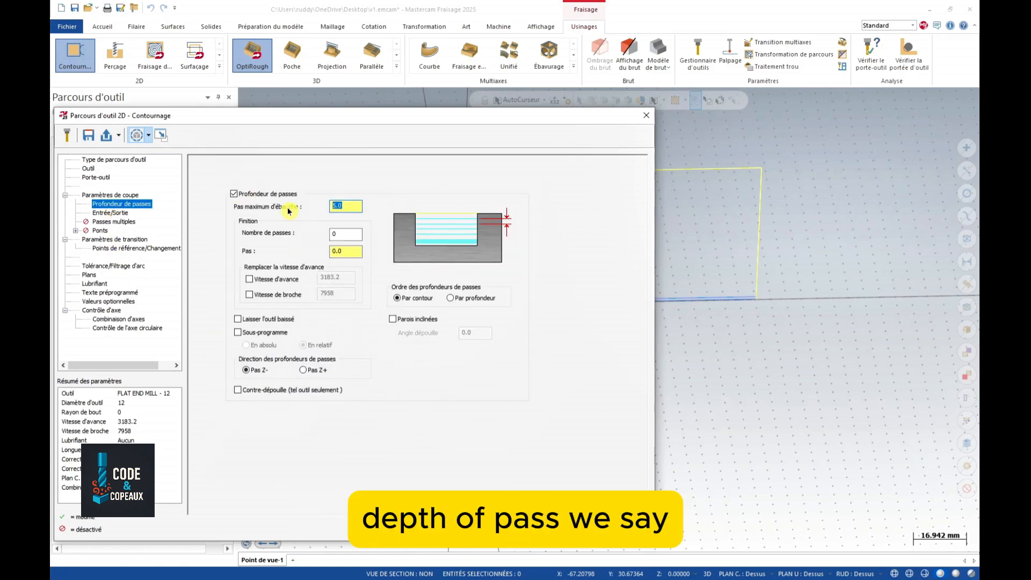
pyautogui.write('21')
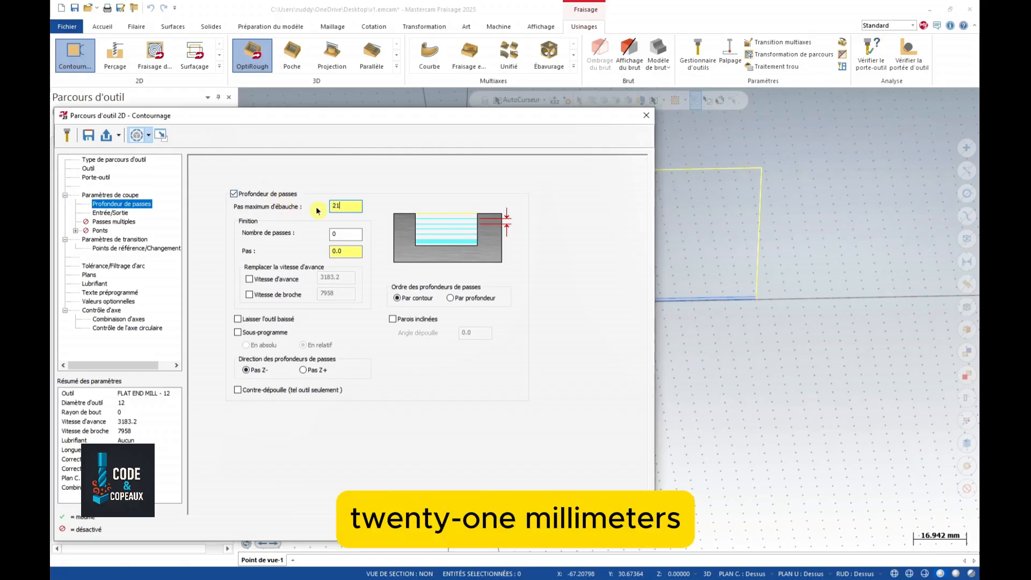
pyautogui.click(120, 217)
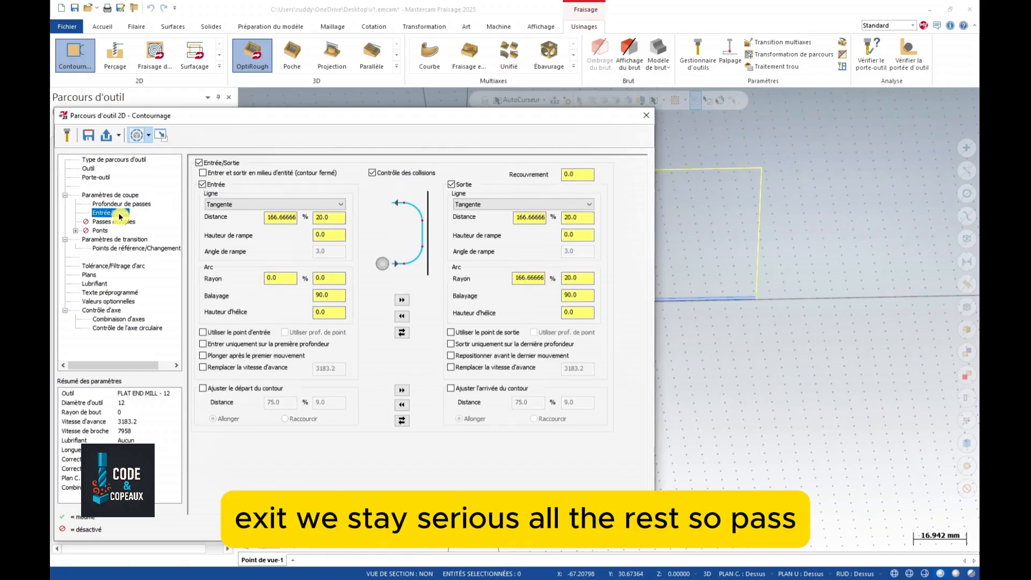
pyautogui.click(111, 222)
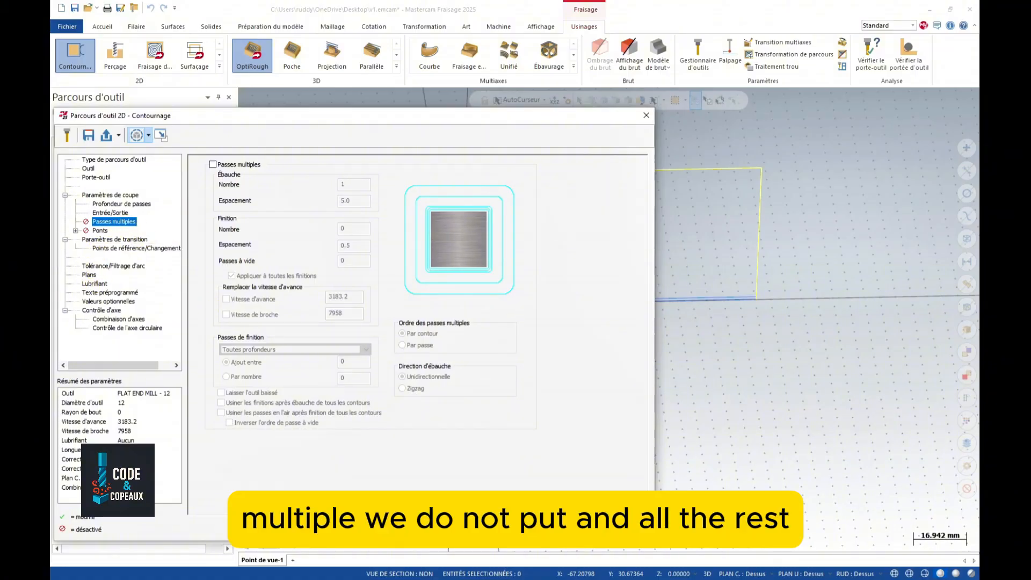
pyautogui.click(572, 528)
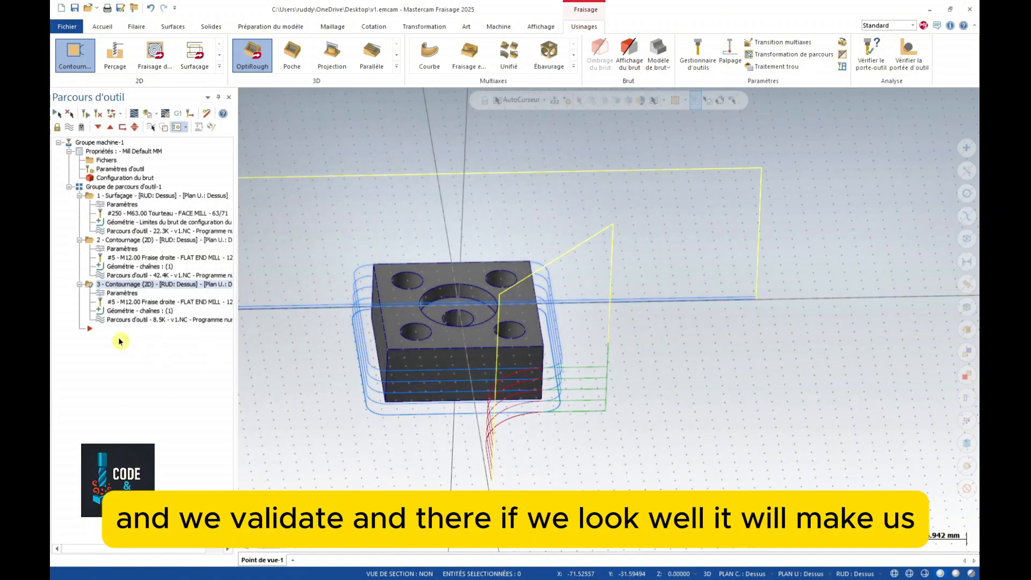
pyautogui.hotkey('ctrl', 's')
pyautogui.click(116, 321)
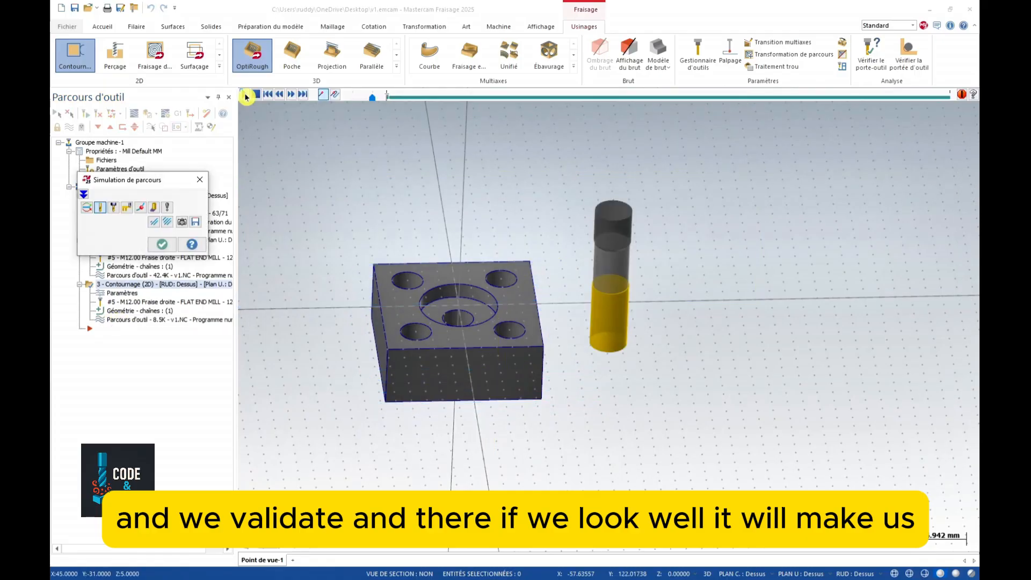
pyautogui.click(246, 96)
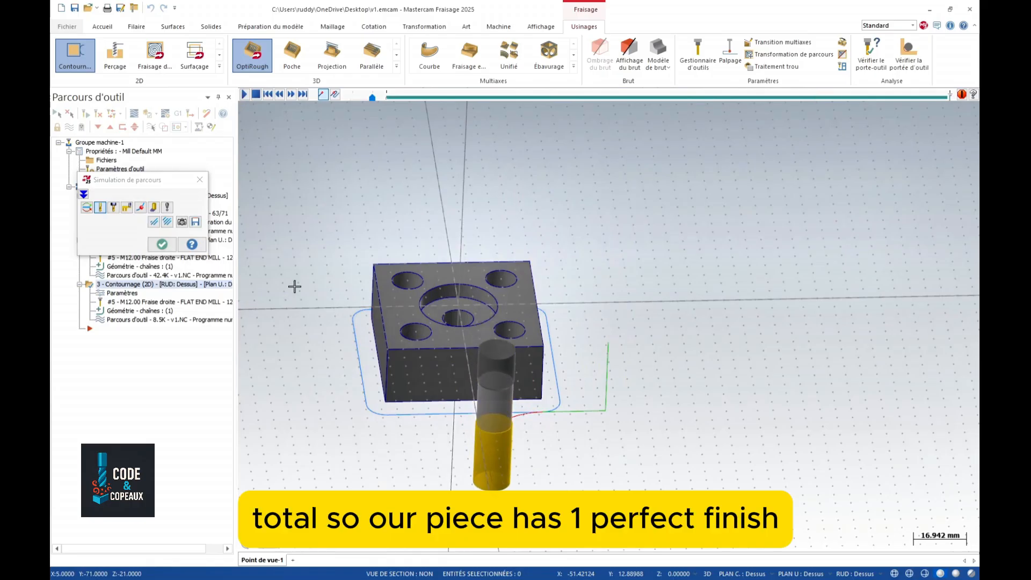
pyautogui.click(160, 244)
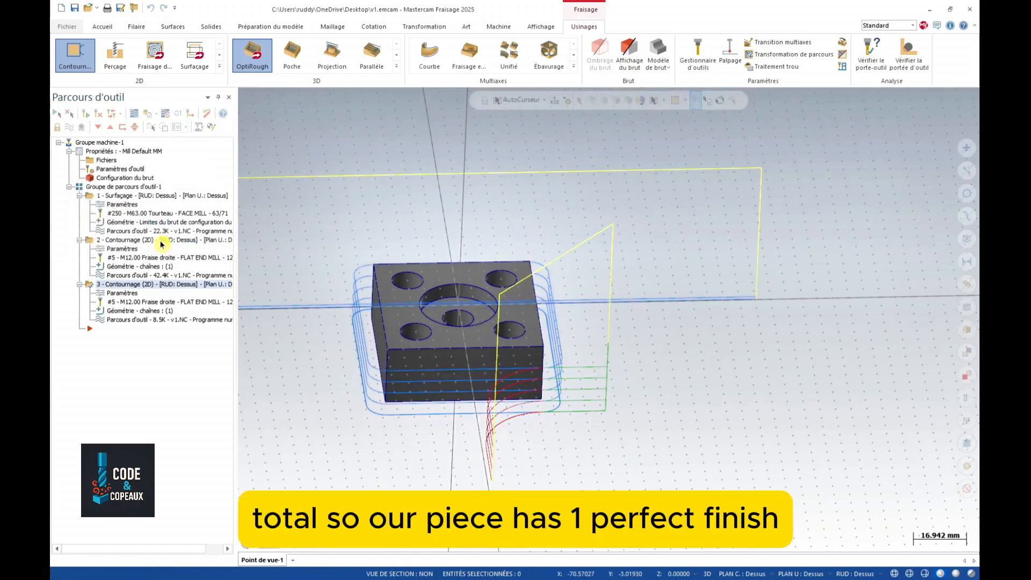
pyautogui.moveTo(293, 432); pyautogui.dragTo(307, 429, button='middle')
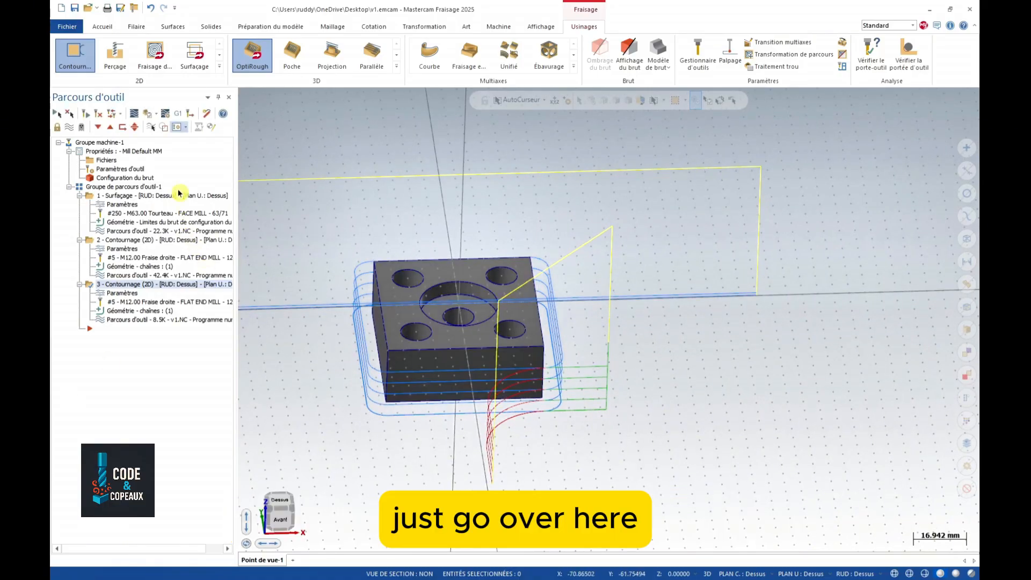
pyautogui.click(147, 115)
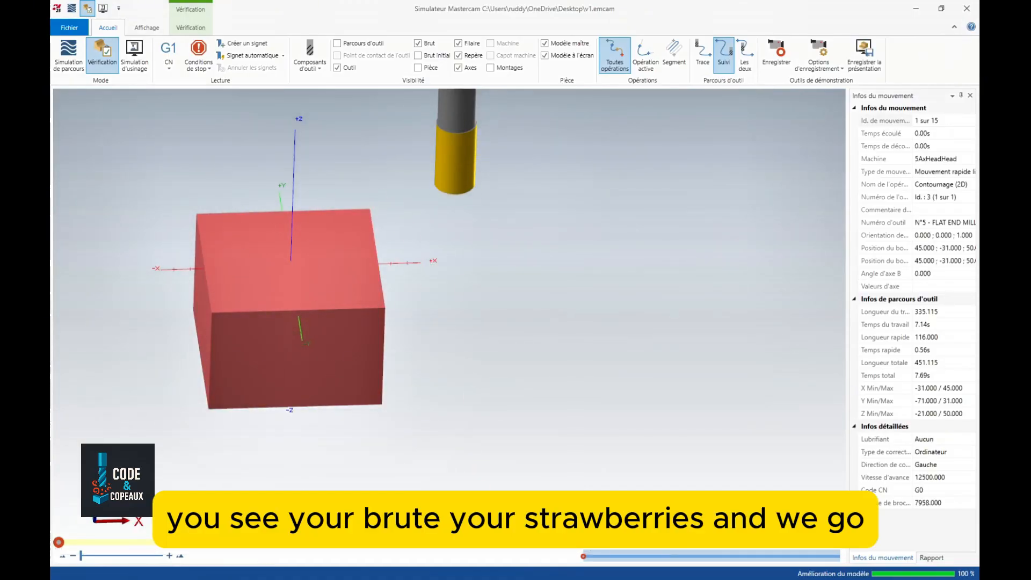
pyautogui.click(433, 520)
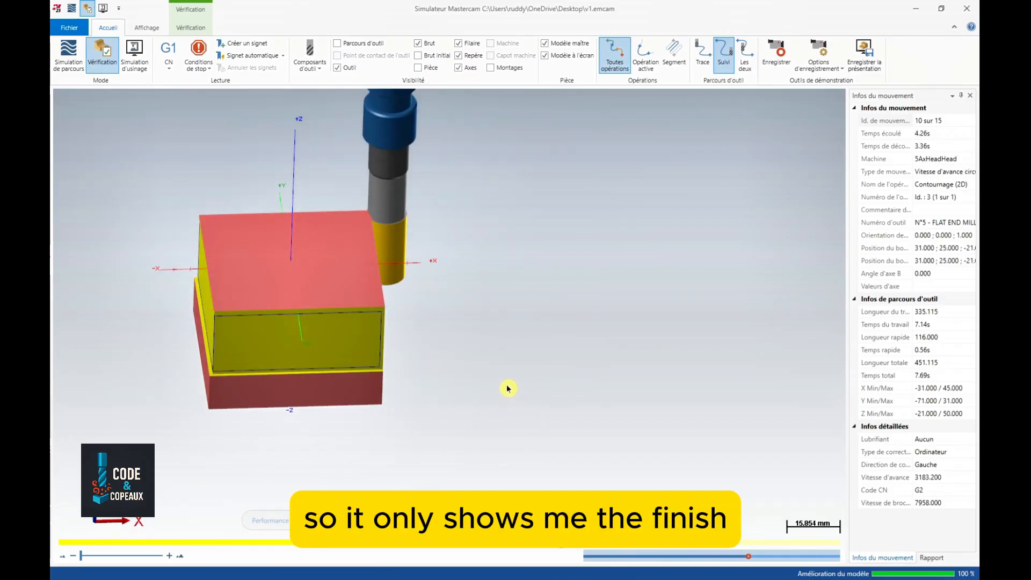
pyautogui.click(970, 12)
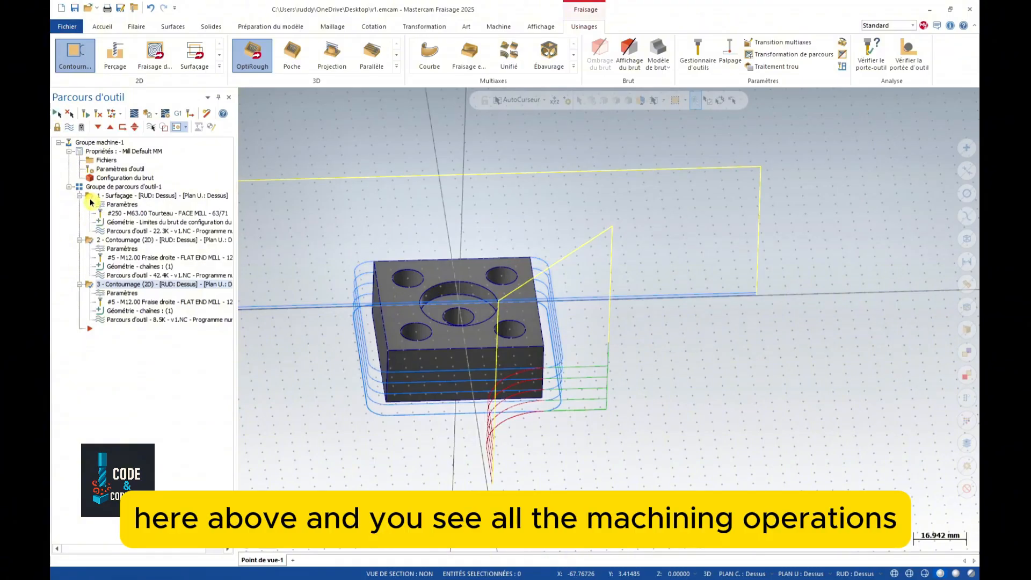
# - Simulate all three operations (107 moves) in Mastercam Simulator, inspect the finished block, then close it
pyautogui.click(148, 113)
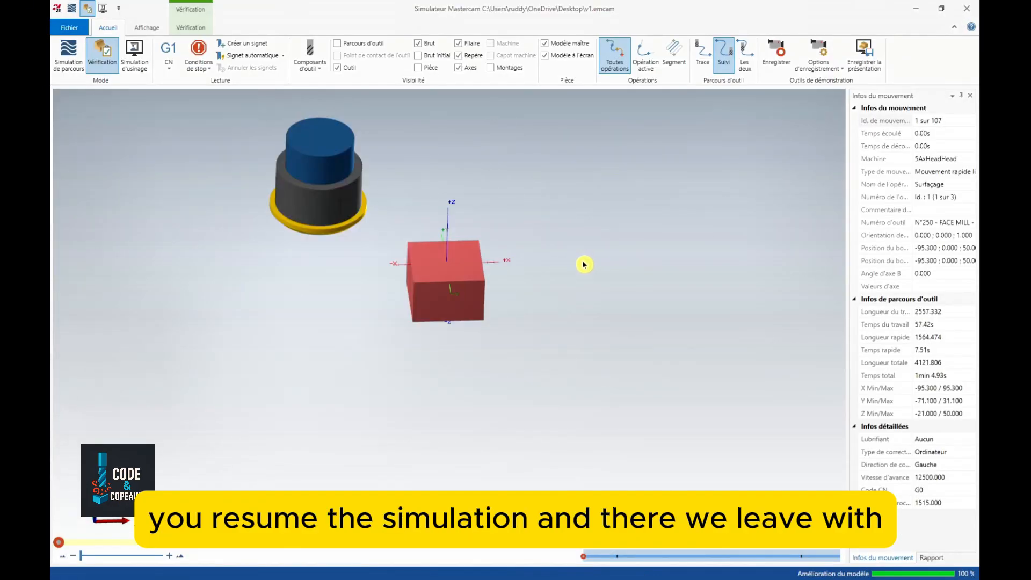
pyautogui.scroll(2, 445, 316)
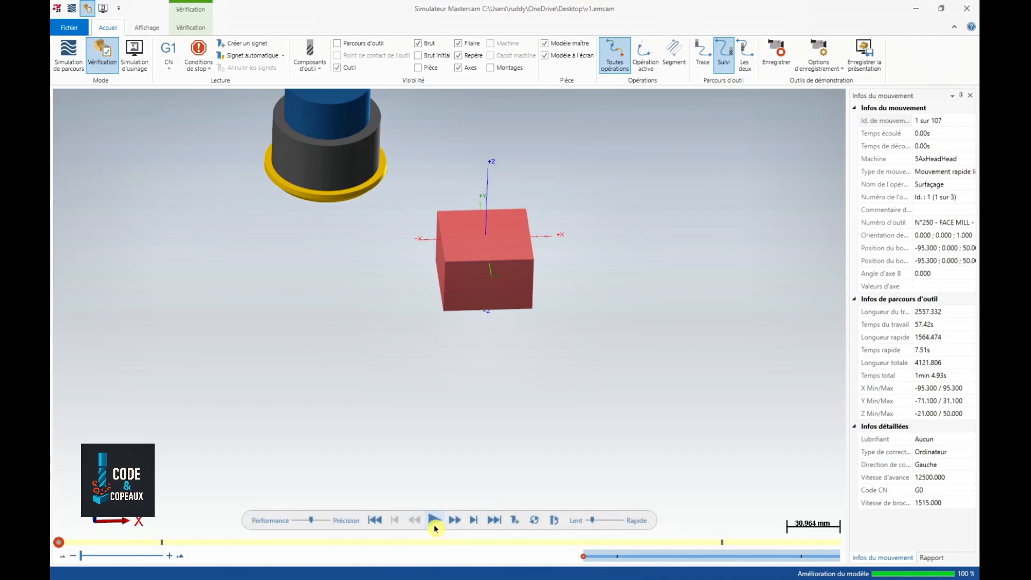
pyautogui.click(434, 520)
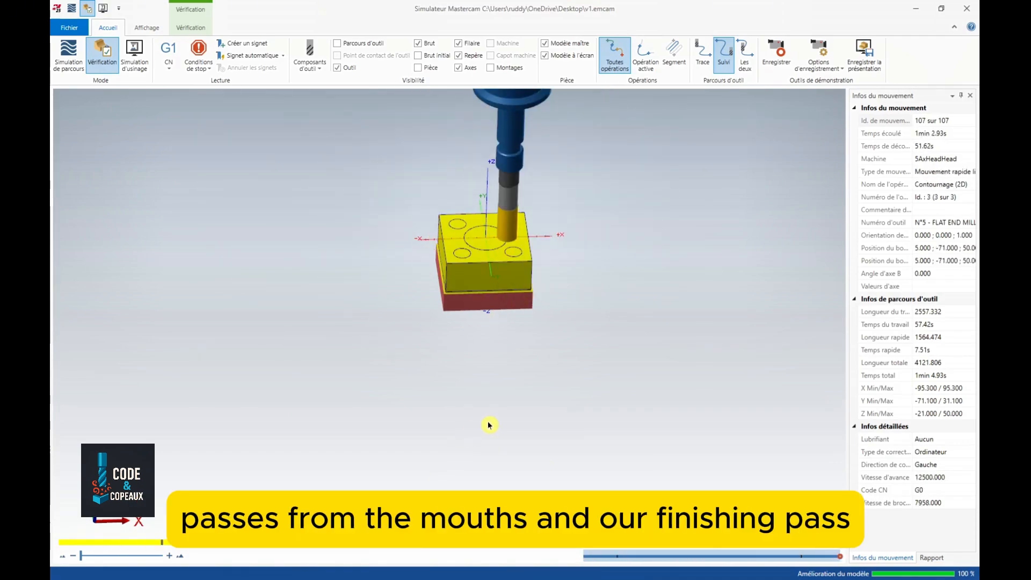
pyautogui.moveTo(499, 455)
pyautogui.mouseDown(button='middle')
pyautogui.moveTo(481, 437)
pyautogui.moveTo(485, 421)
pyautogui.moveTo(525, 470)
pyautogui.moveTo(503, 439)
pyautogui.mouseUp(button='middle')
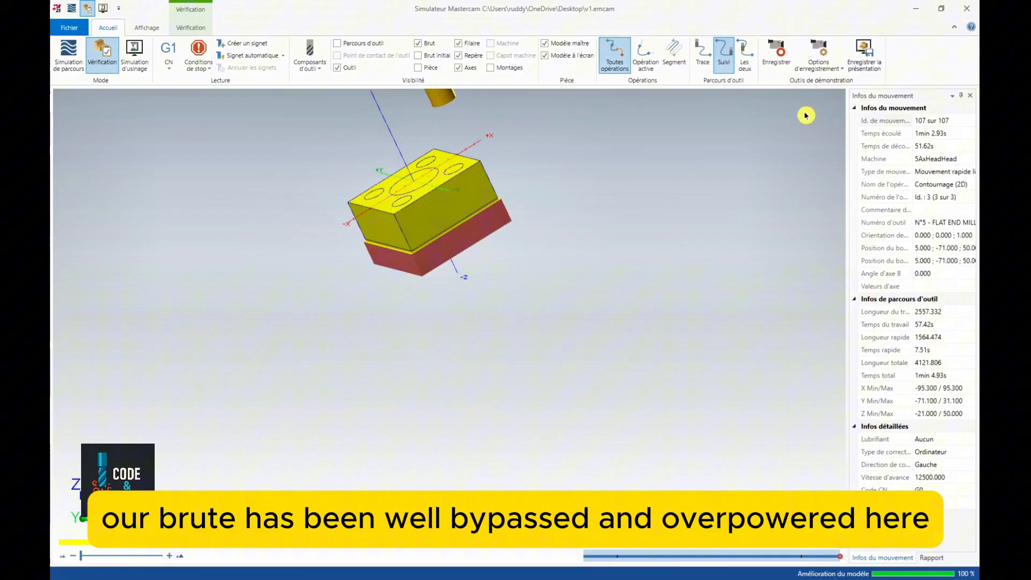
pyautogui.click(967, 8)
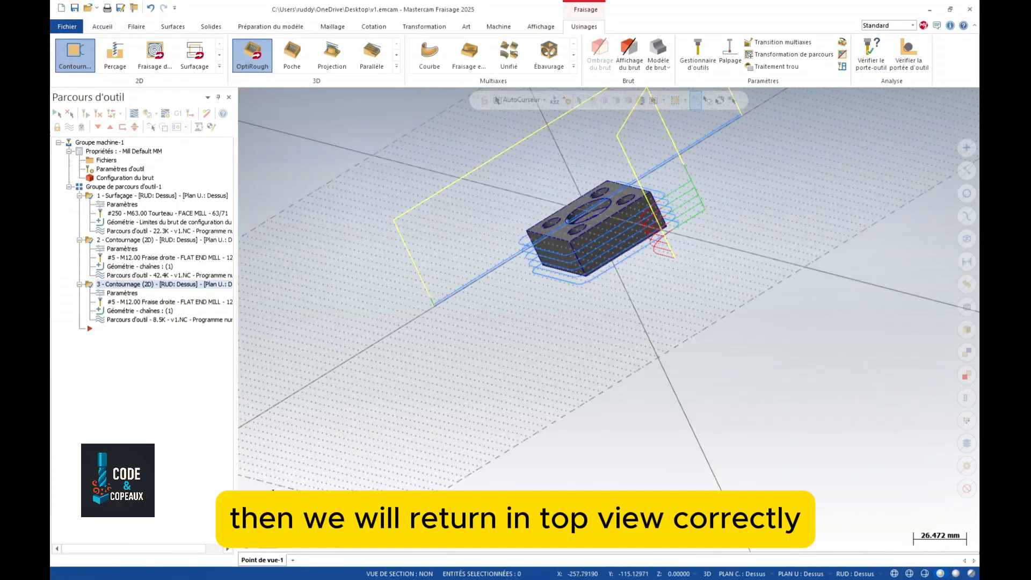
# - Switch to top view and turn off the three operations' toolpath display, leaving the bare block
pyautogui.click(278, 513)
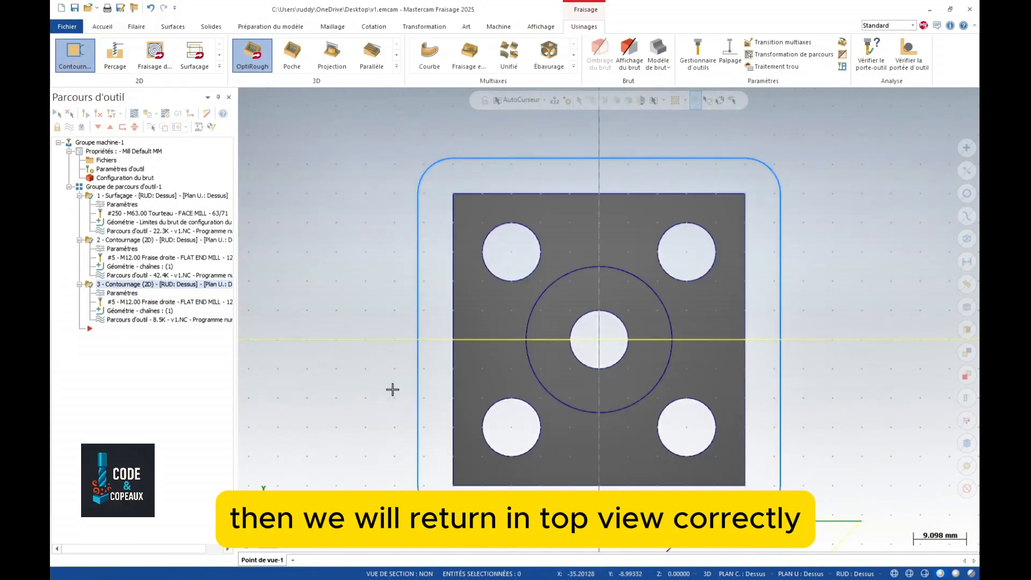
pyautogui.moveTo(375, 374); pyautogui.dragTo(351, 268, button='middle')
pyautogui.scroll(-3, 351, 267)
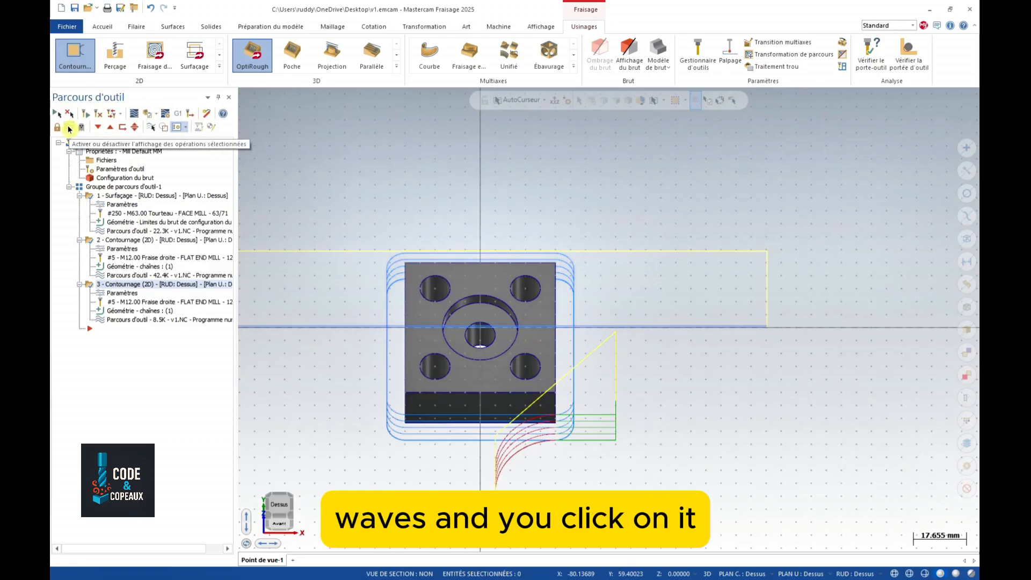
pyautogui.click(69, 127)
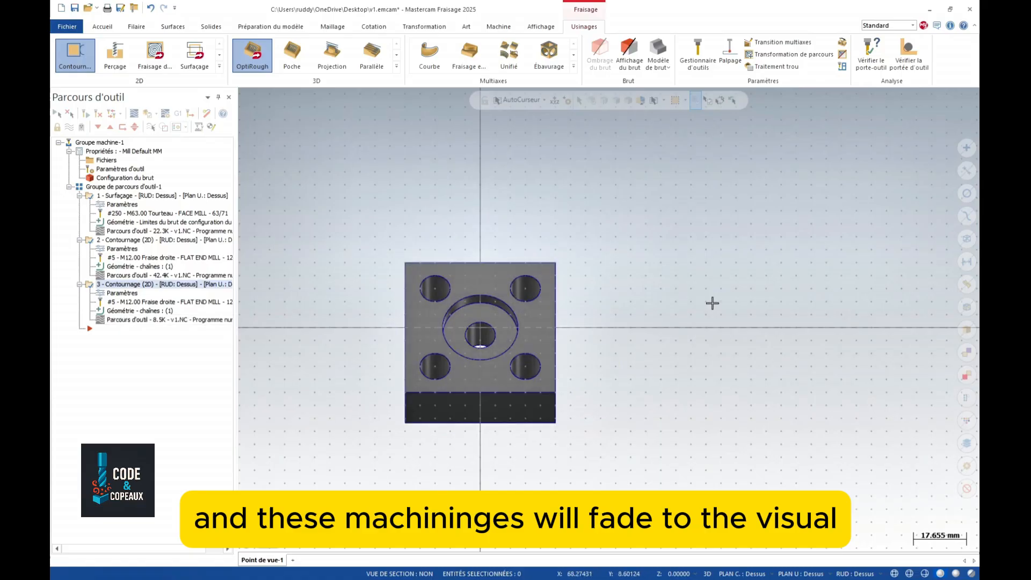
pyautogui.scroll(1, 603, 323)
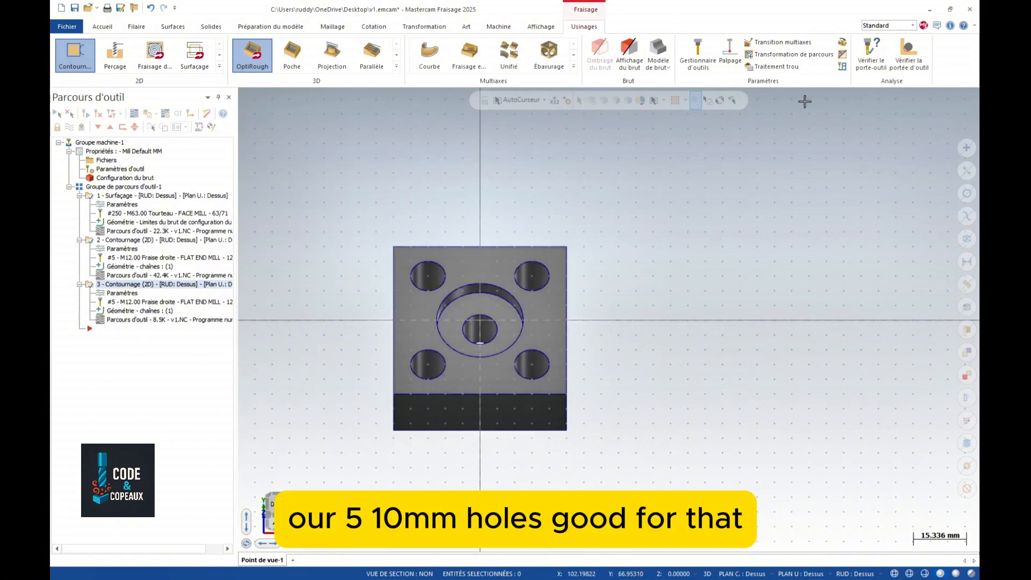
# - Start a Perçage operation on the four corner holes and the central hole
pyautogui.click(117, 56)
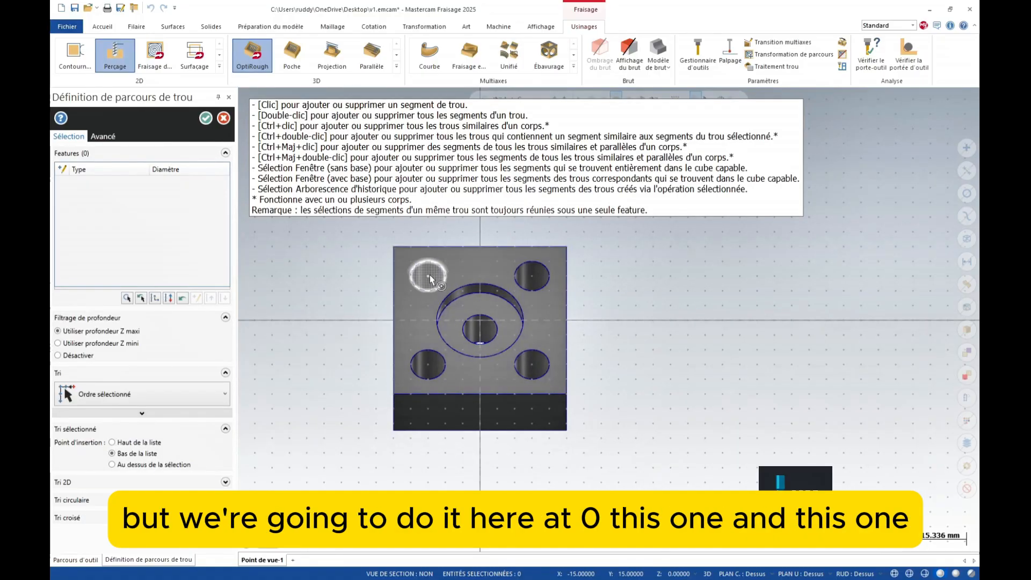
pyautogui.click(429, 275)
pyautogui.click(530, 273)
pyautogui.click(509, 291)
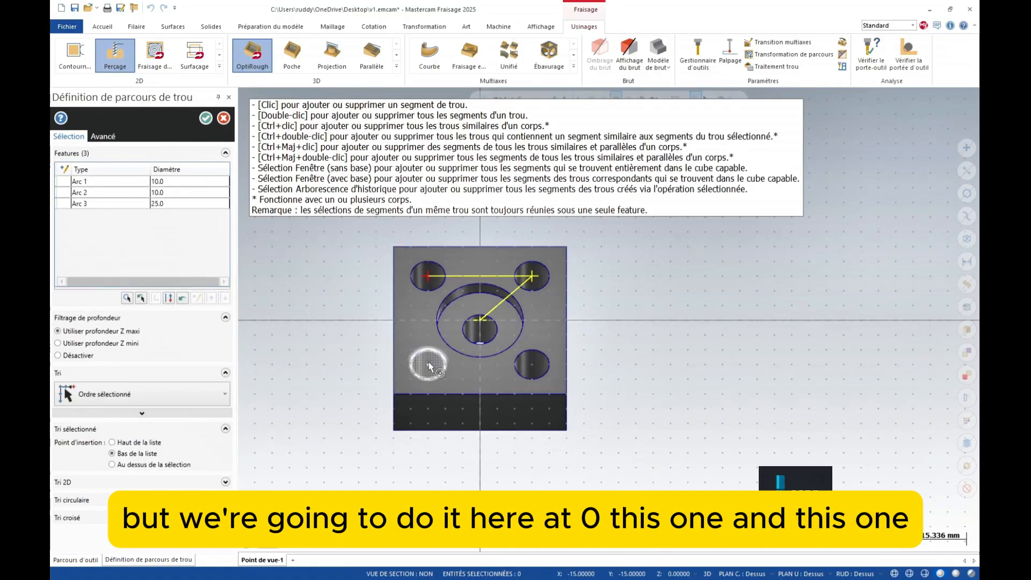
pyautogui.click(428, 368)
pyautogui.click(530, 363)
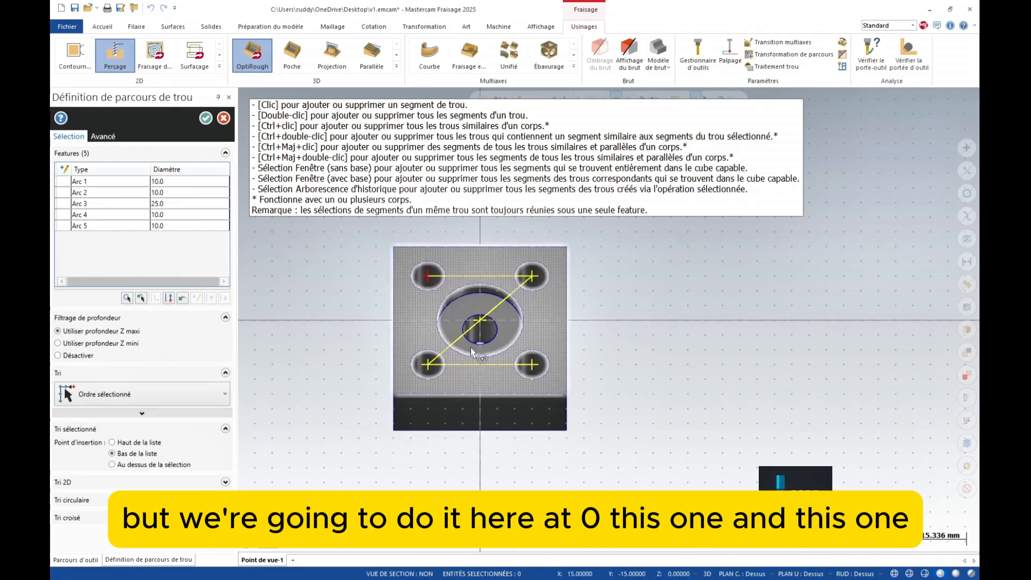
pyautogui.click(206, 118)
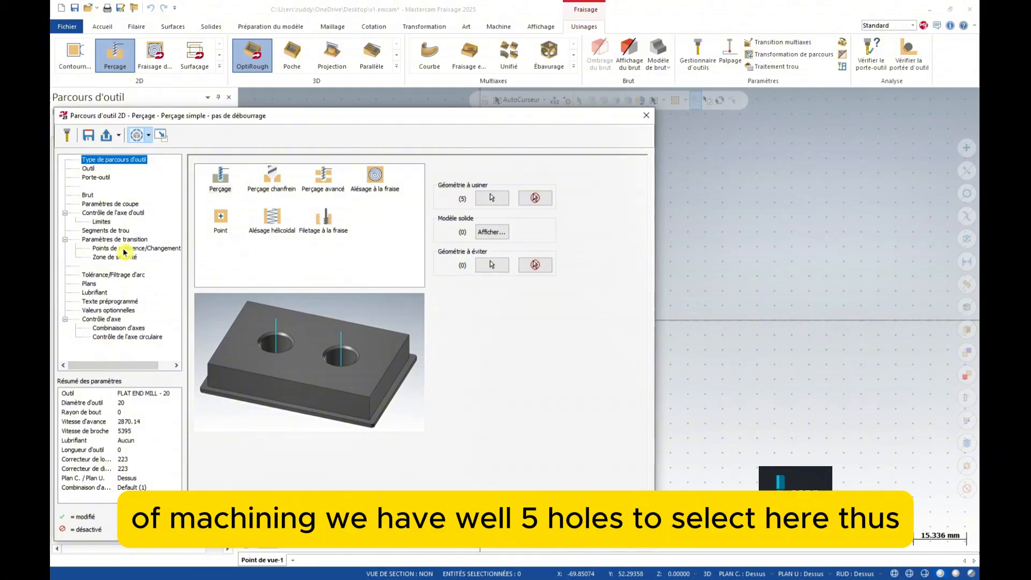
# - Assign tool 3, NC SPOT DRILL - 10, at 0.1 feed per tooth and 100 cutting speed
pyautogui.click(88, 169)
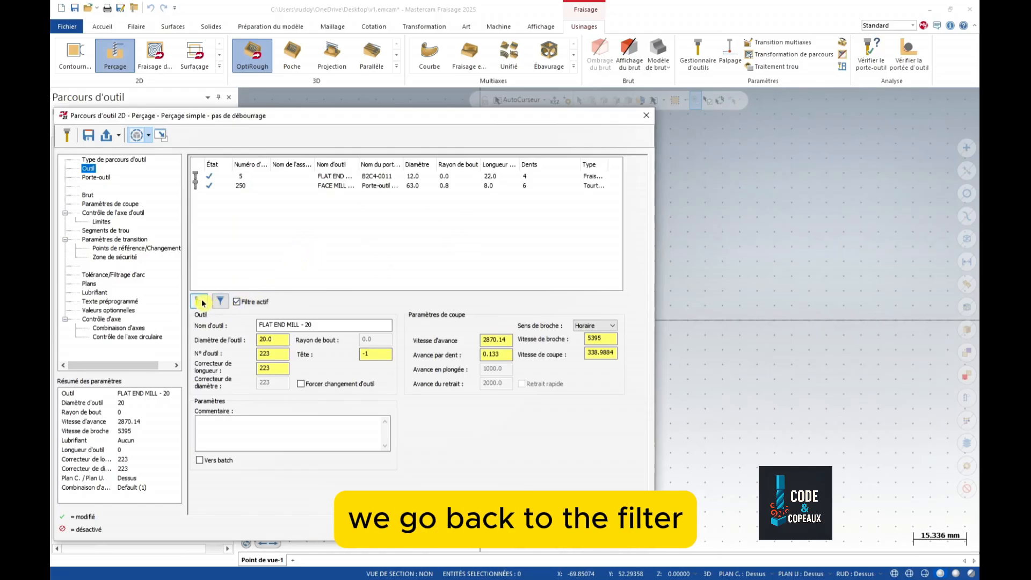
pyautogui.click(221, 302)
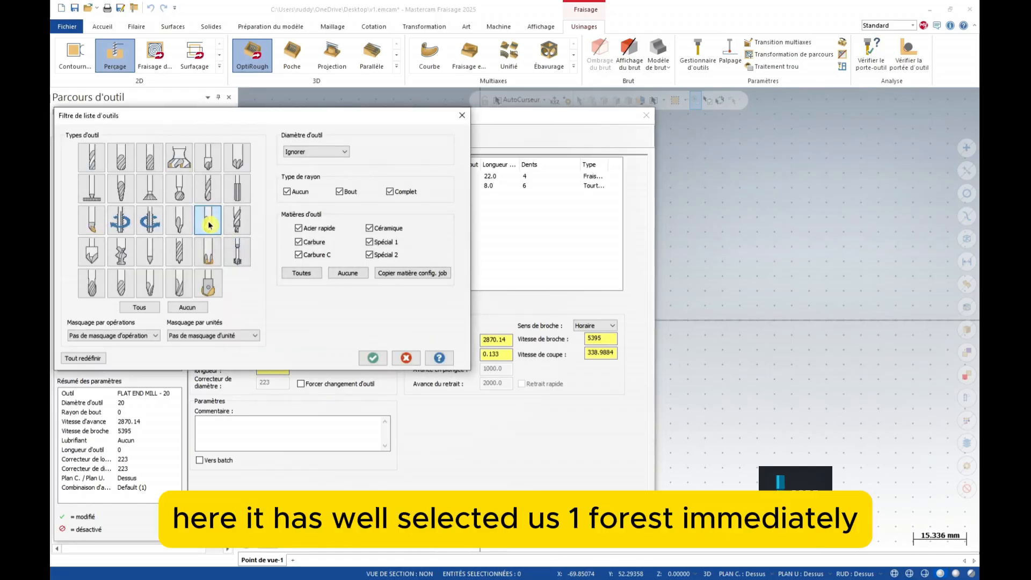
pyautogui.click(373, 358)
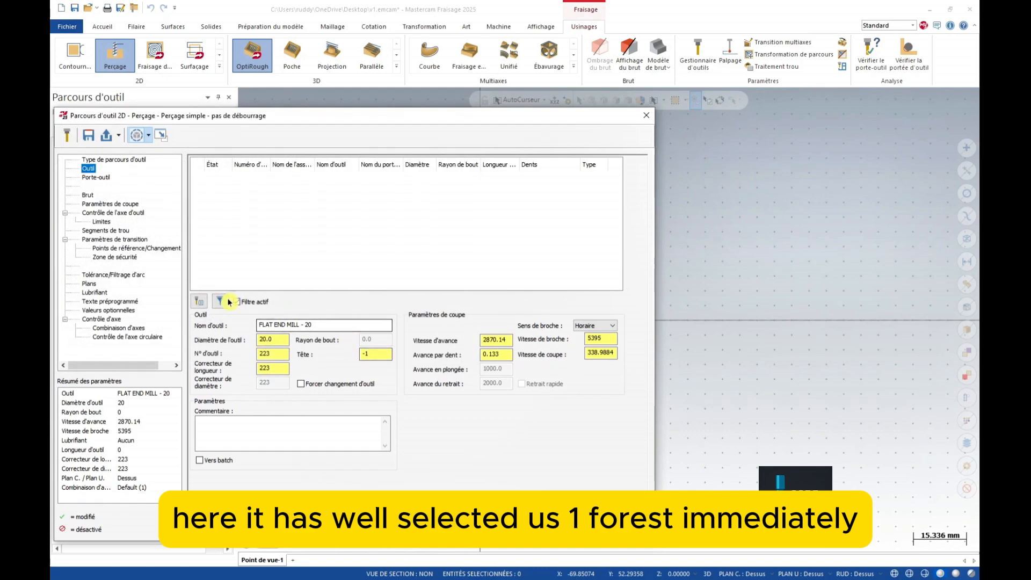
pyautogui.click(199, 301)
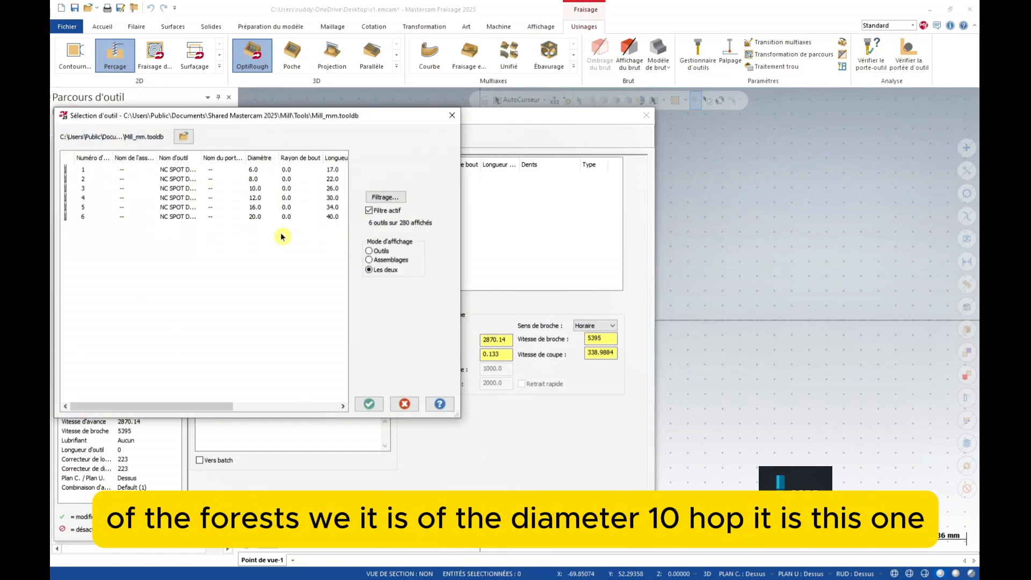
pyautogui.click(255, 189)
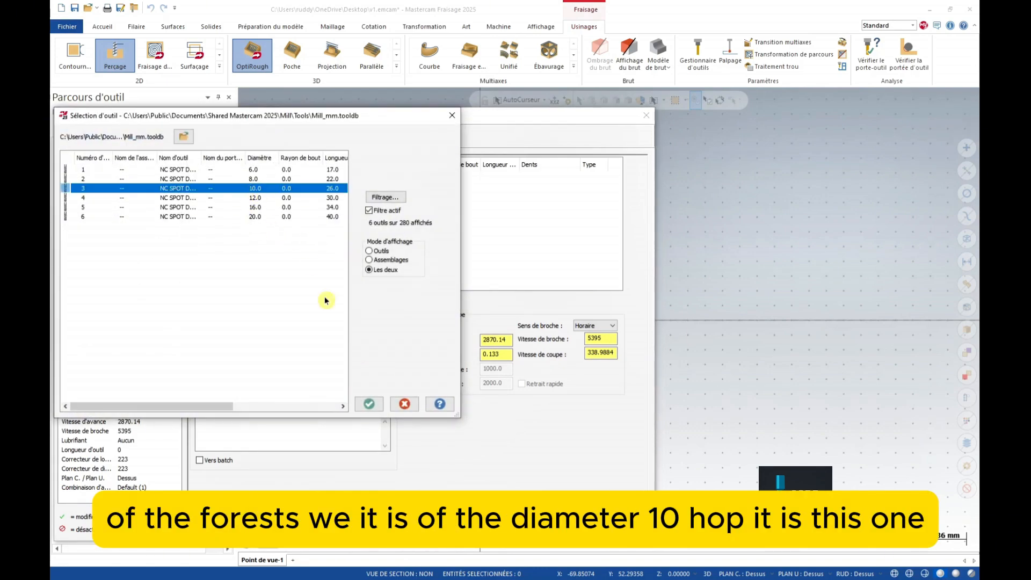
pyautogui.click(369, 404)
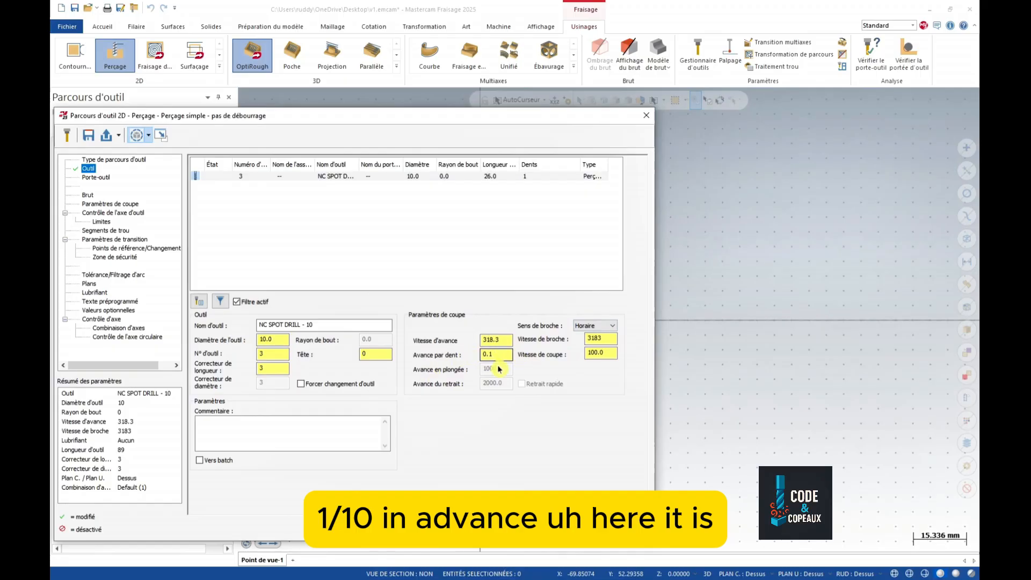
pyautogui.click(97, 178)
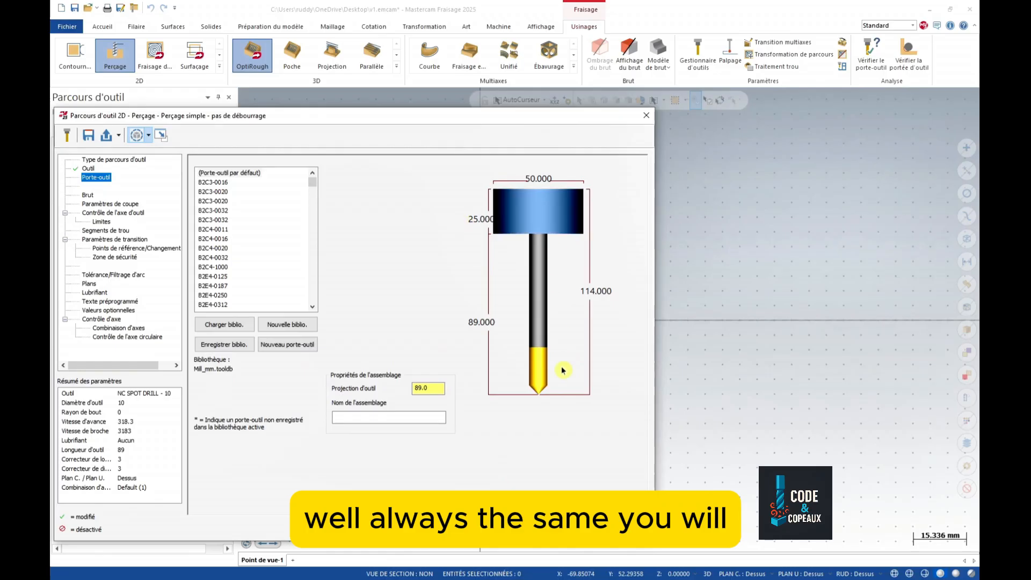
# - Switch the drilling cycle to Débourrage peck drilling with a peck of 10
pyautogui.click(90, 203)
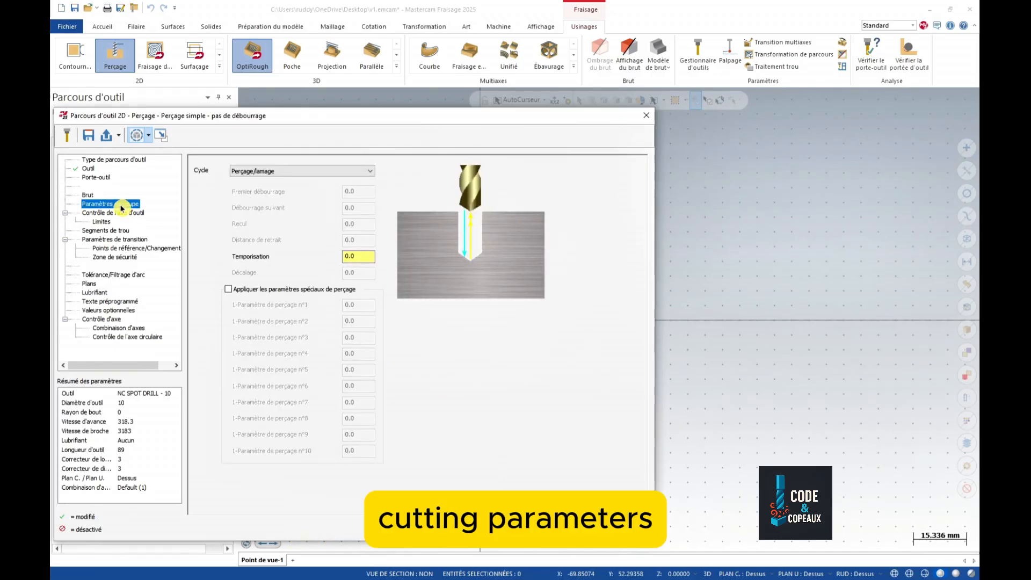
pyautogui.click(289, 173)
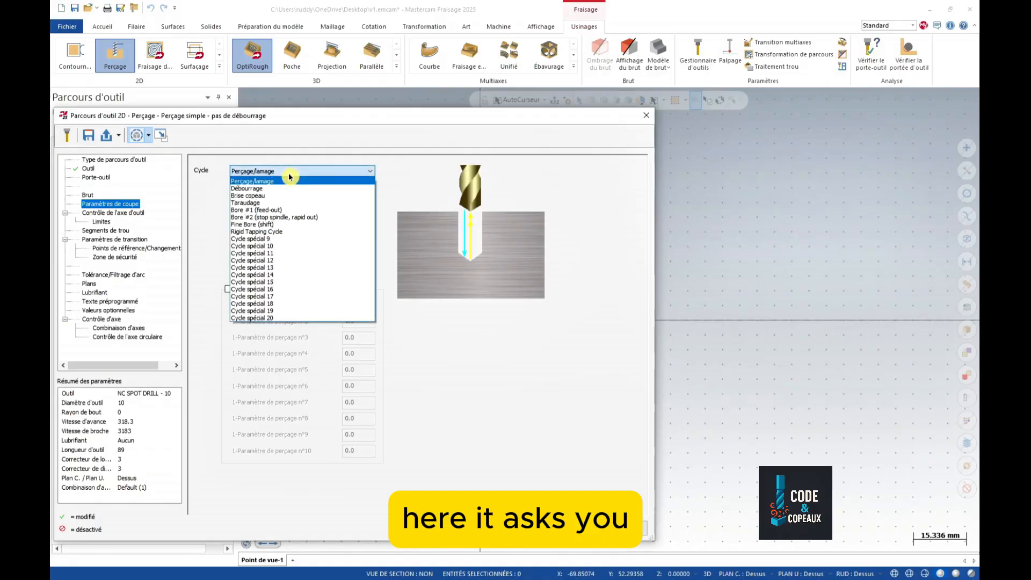
pyautogui.click(256, 188)
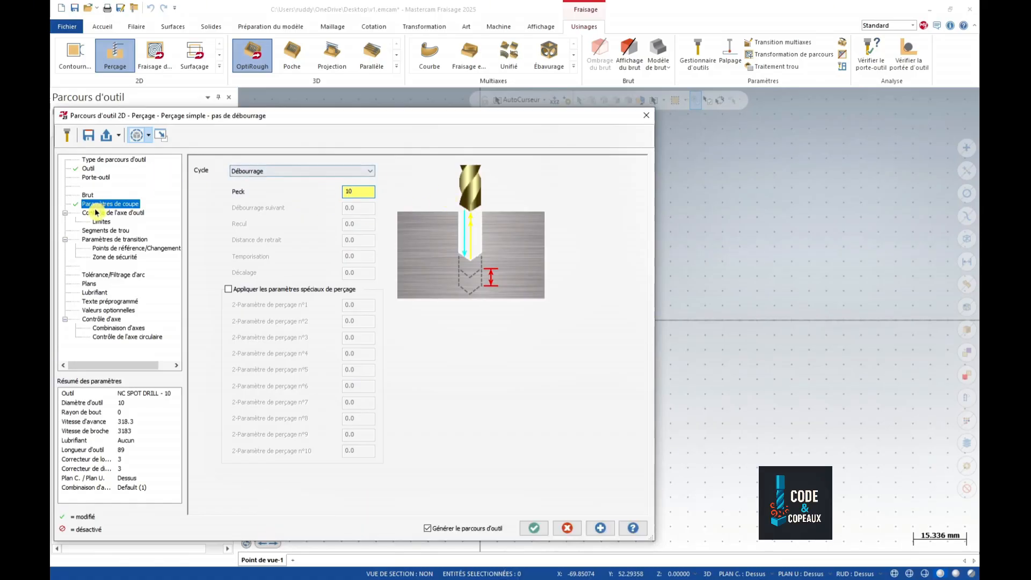
pyautogui.click(113, 239)
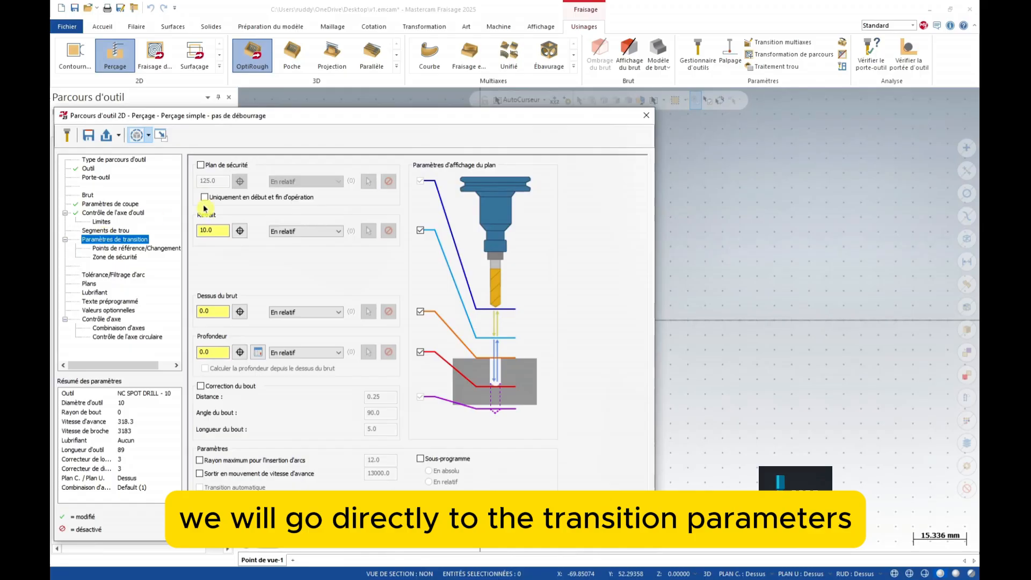
# - Enable a 50 mm absolute clearance plane and set retract to 2.0
pyautogui.click(201, 165)
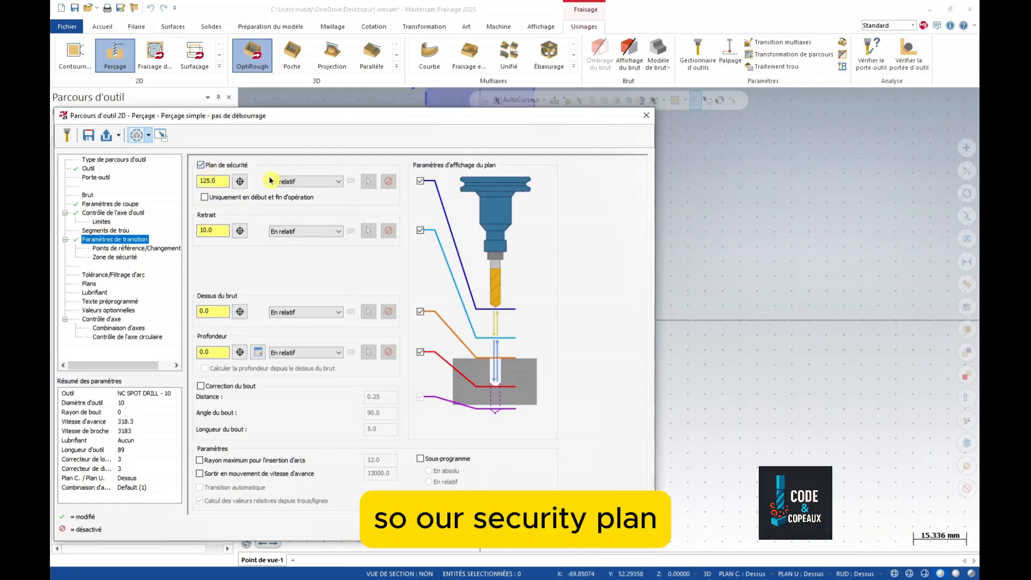
pyautogui.click(279, 183)
pyautogui.click(283, 192)
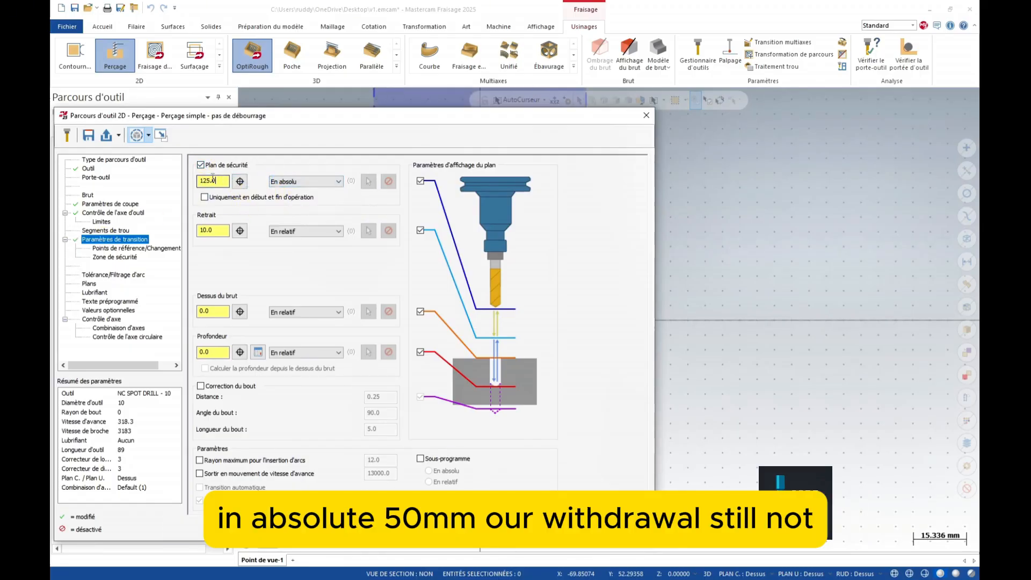
pyautogui.doubleClick(213, 179)
pyautogui.write('50')
pyautogui.press('Tab')
pyautogui.write('0')
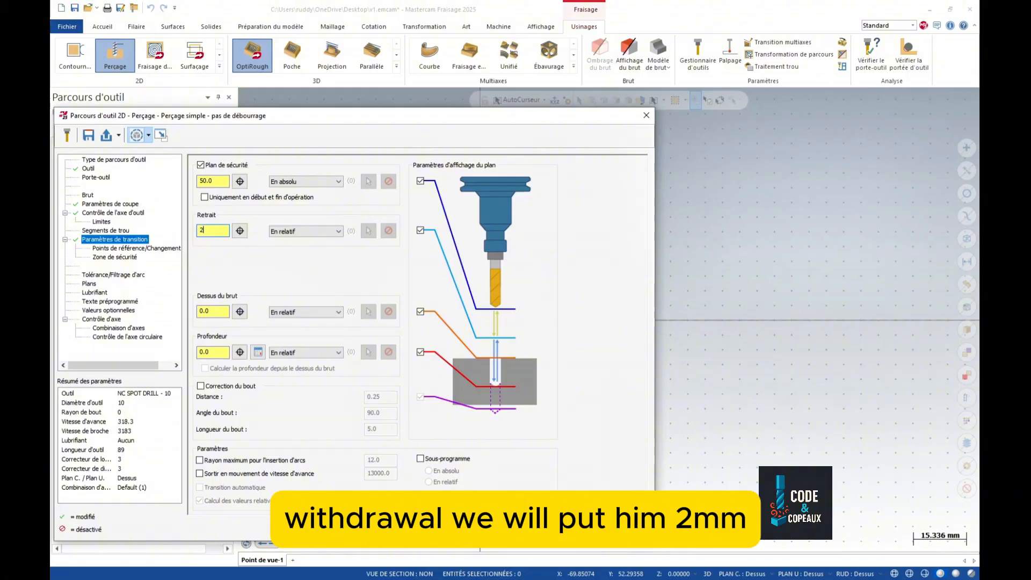
pyautogui.click(209, 310)
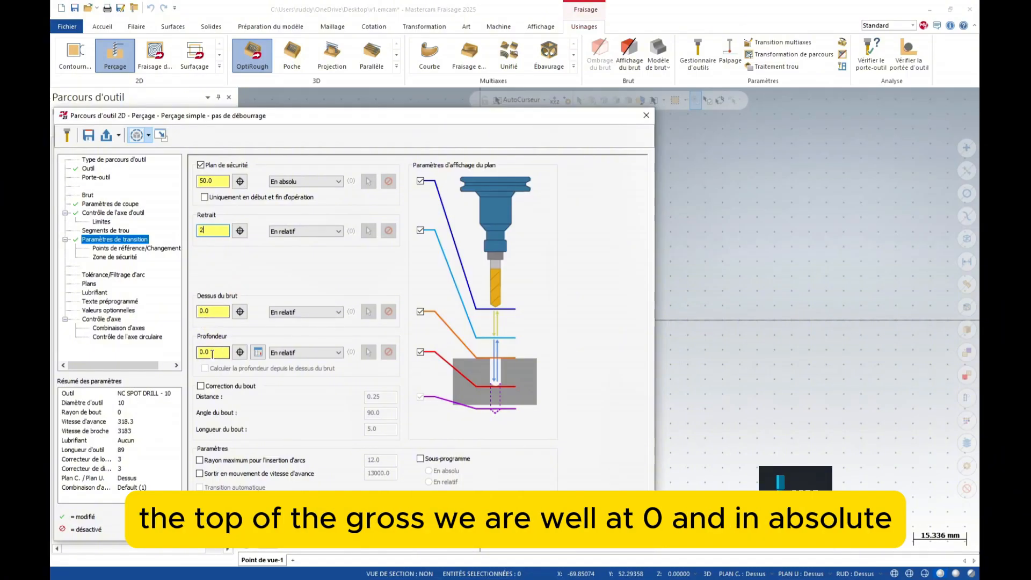
# - Make the stock top, retract and depth heights absolute
pyautogui.click(296, 313)
pyautogui.click(294, 323)
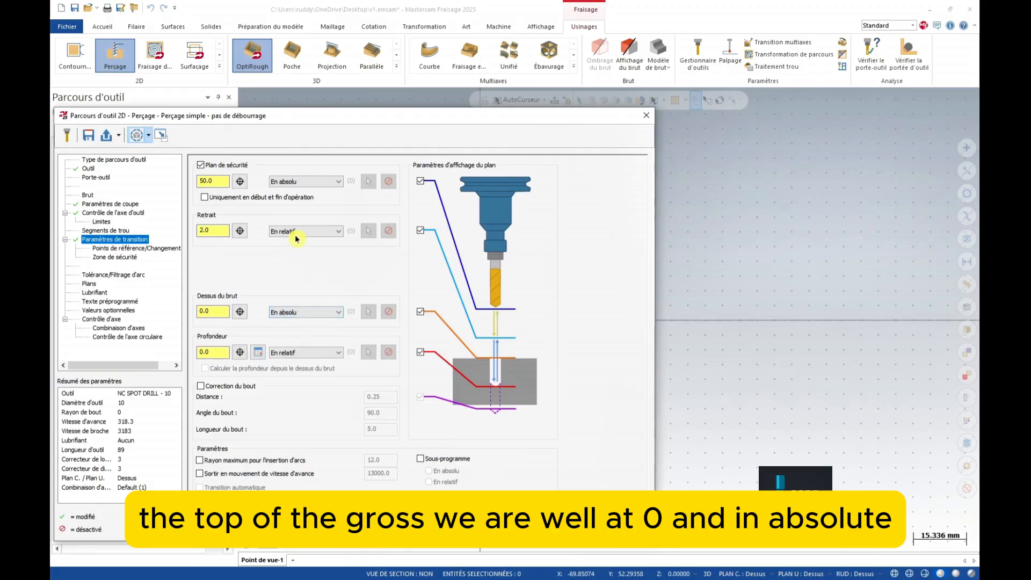
pyautogui.click(295, 234)
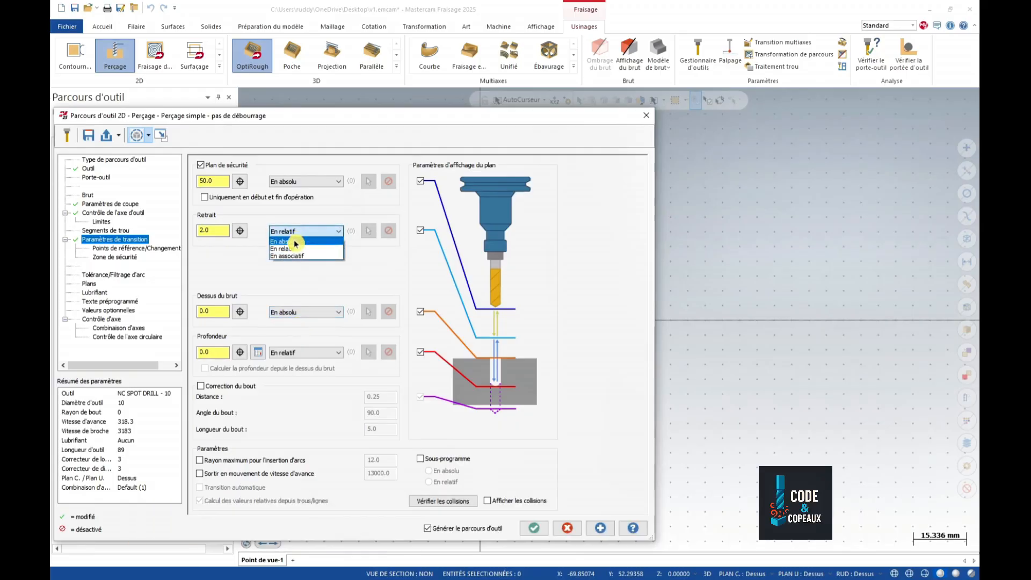
pyautogui.click(296, 243)
pyautogui.click(294, 353)
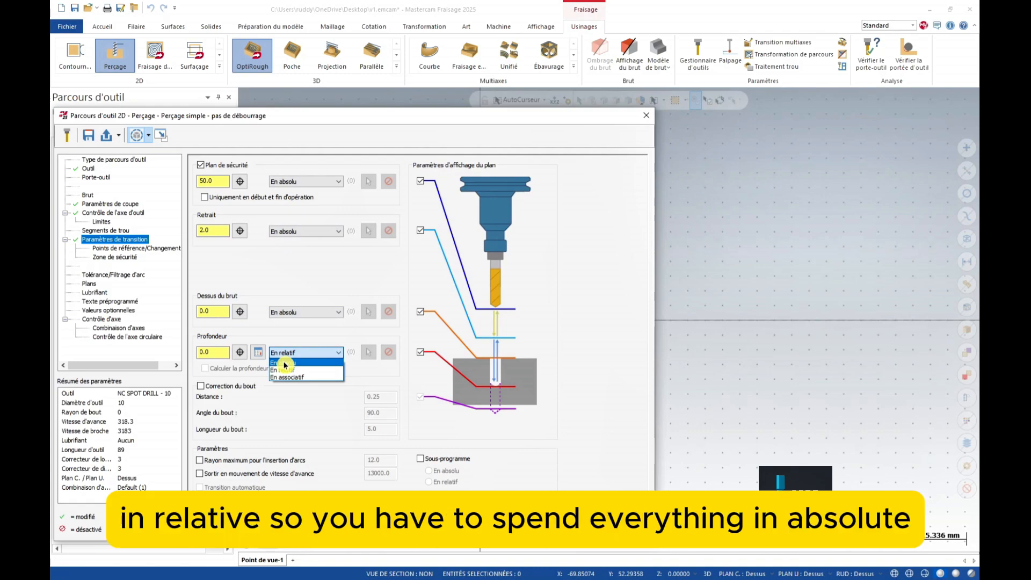
pyautogui.click(284, 364)
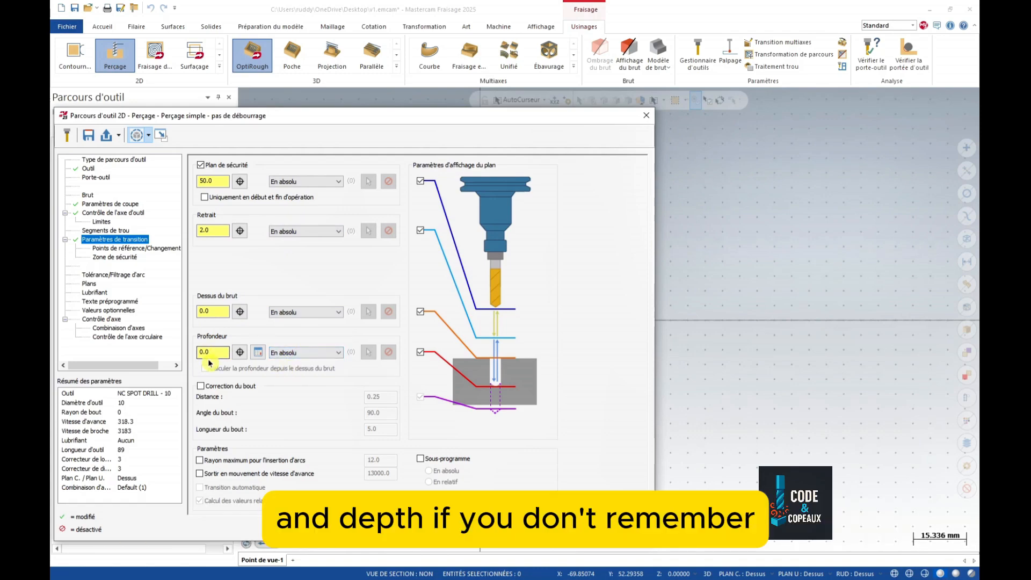
# - Drill to depth -21 with 140° tip compensation and generate the Débourrage toolpath
pyautogui.click(239, 354)
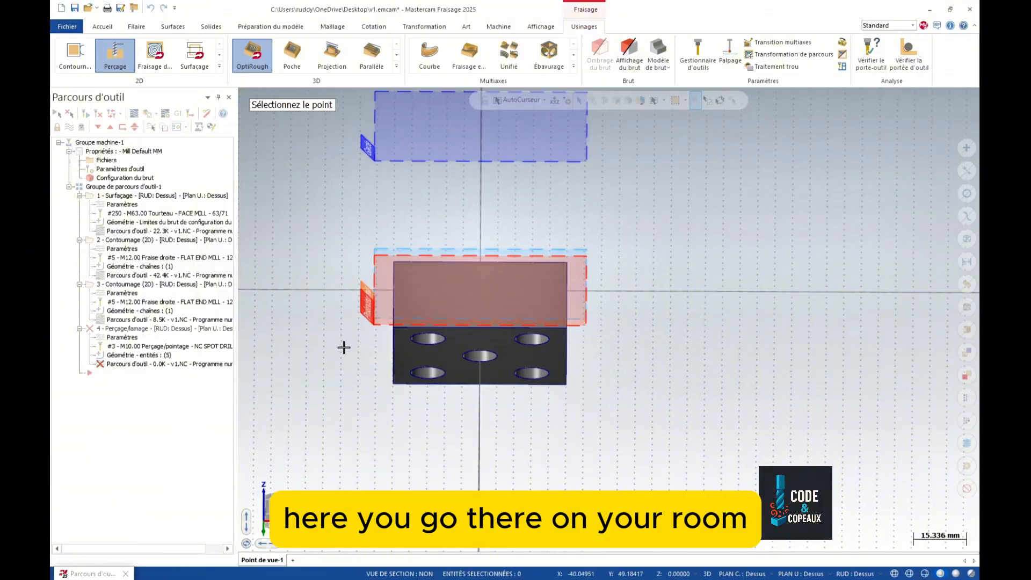
pyautogui.click(427, 344)
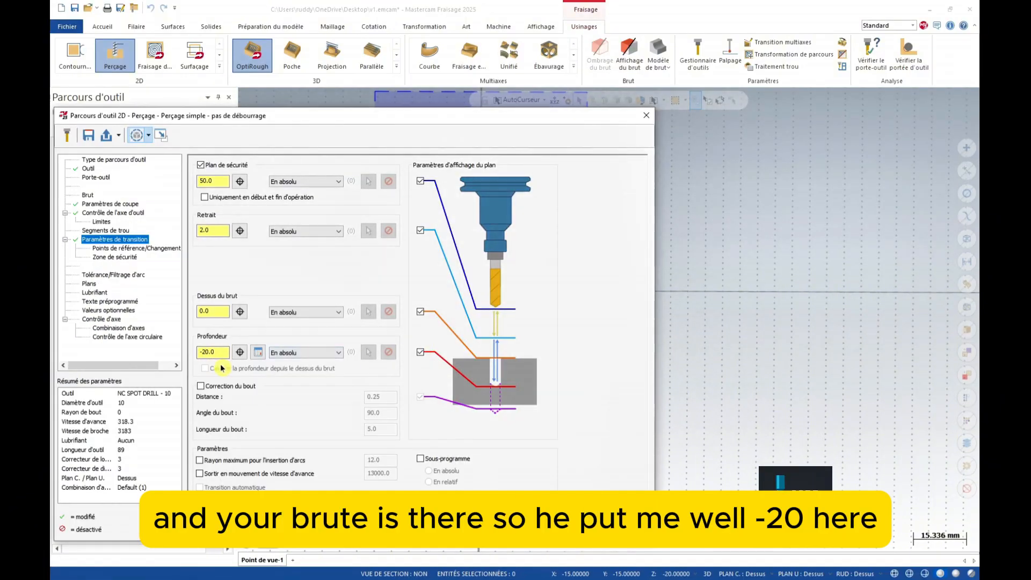
pyautogui.click(201, 386)
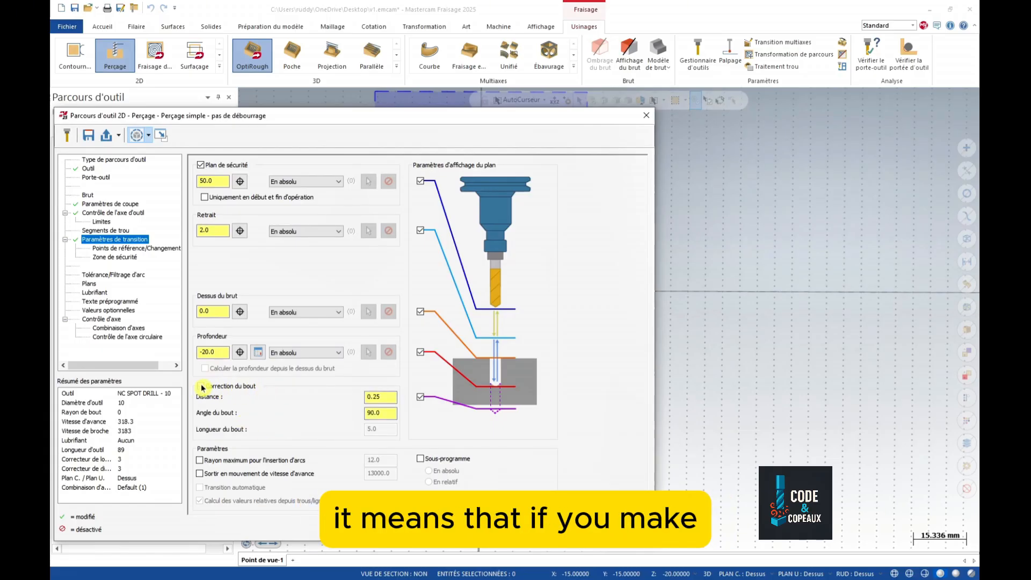
pyautogui.doubleClick(387, 414)
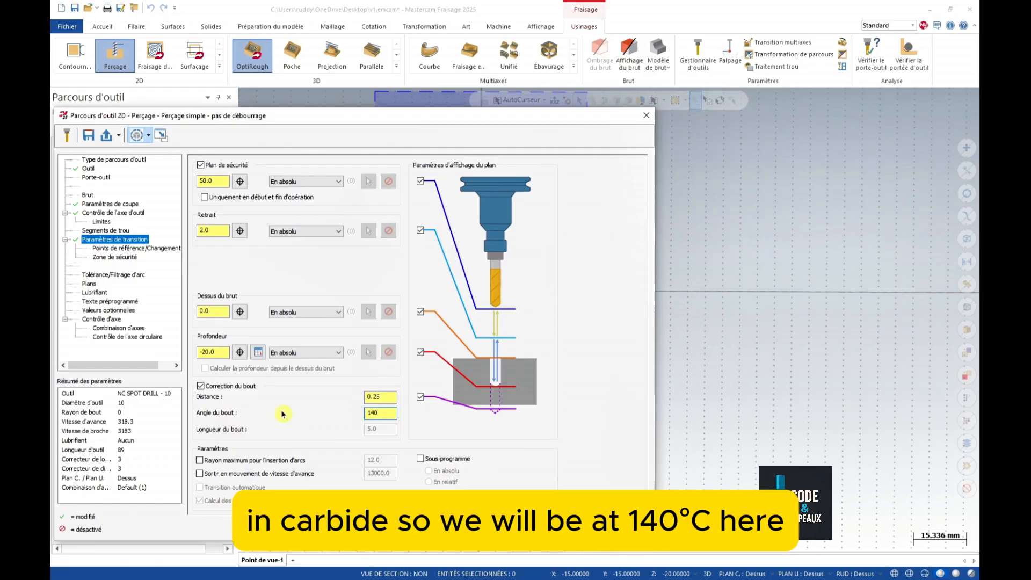
pyautogui.click(384, 398)
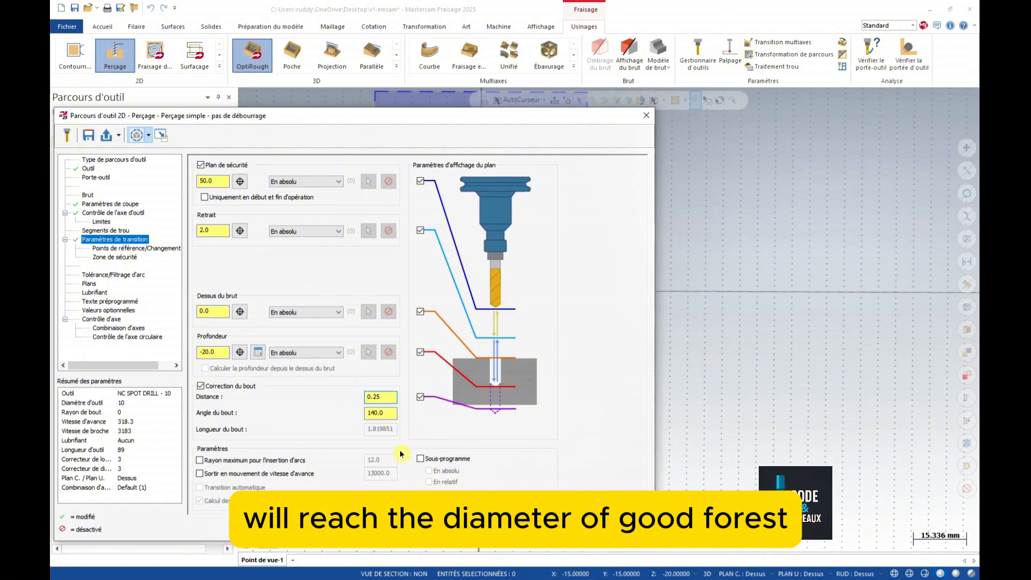
pyautogui.doubleClick(209, 352)
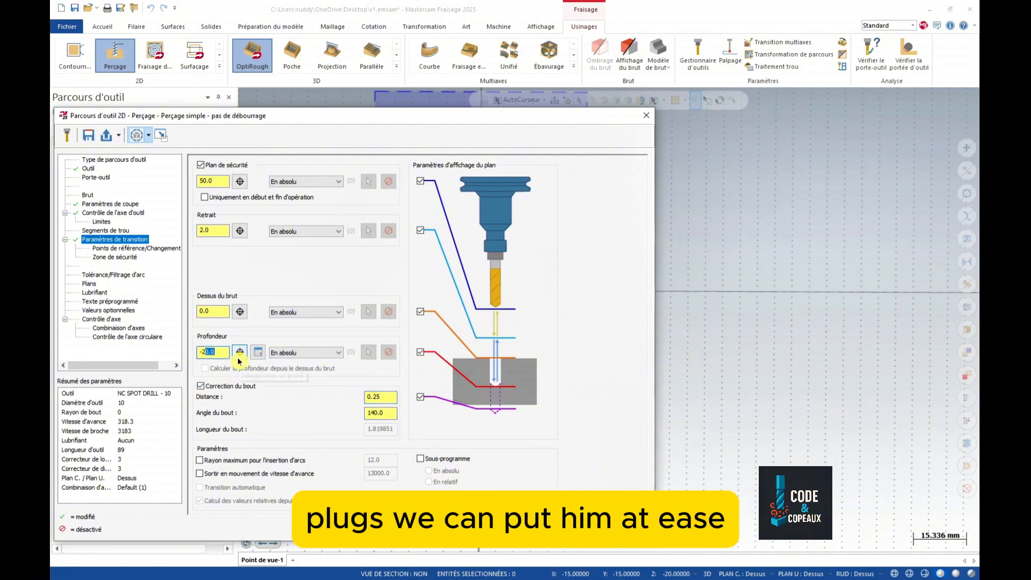
pyautogui.write('21')
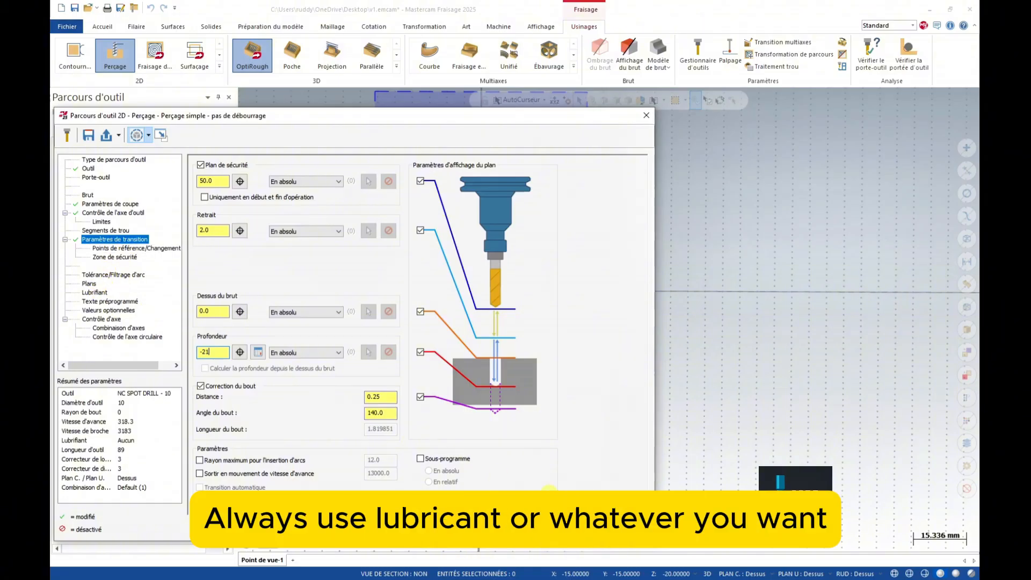
pyautogui.click(606, 529)
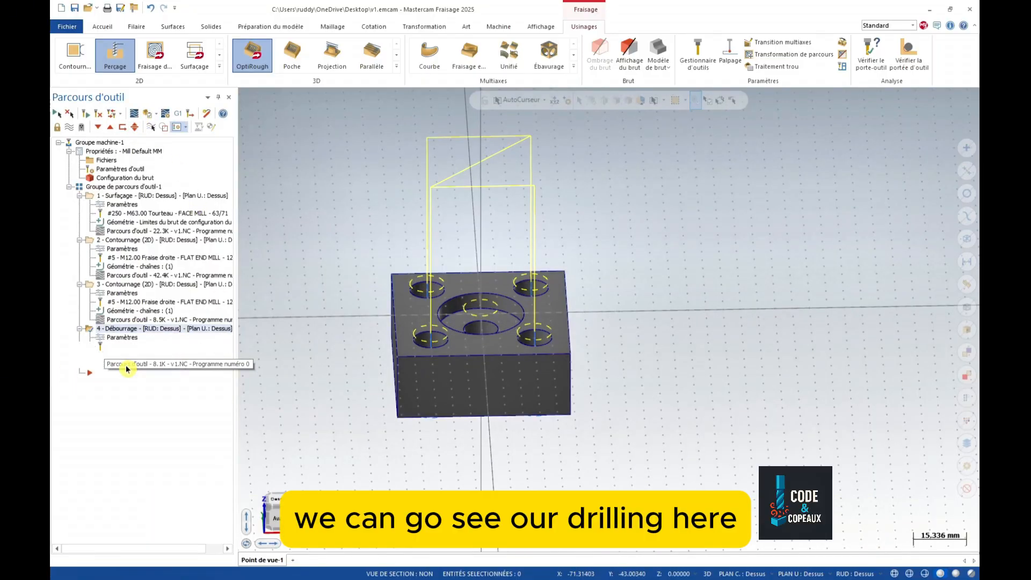
# - Backplot operation 4's peck-drilling toolpath, then turn off its display
pyautogui.hotkey('alt', 't')
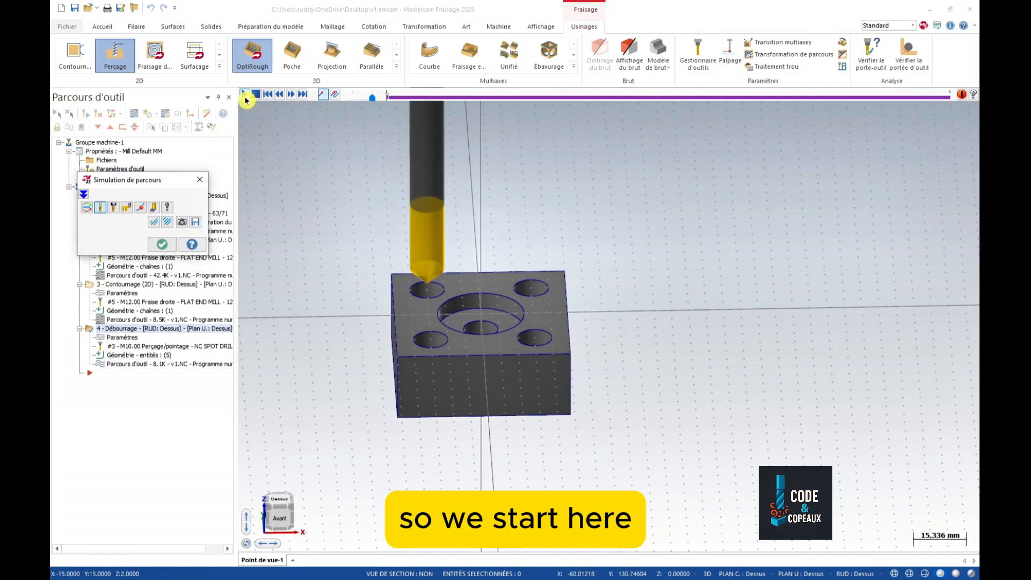
pyautogui.click(246, 100)
pyautogui.click(162, 244)
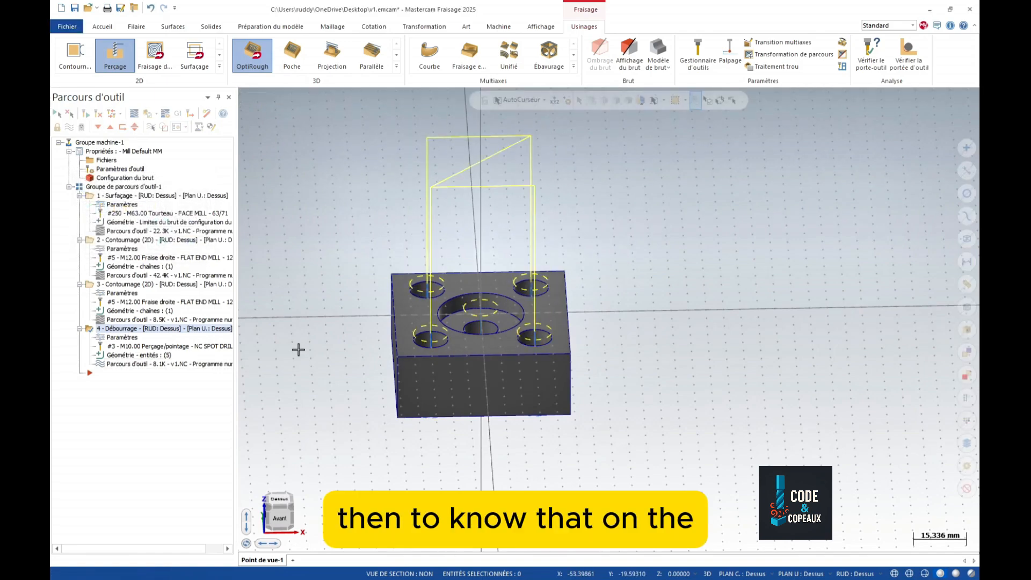
pyautogui.scroll(-1, 298, 351)
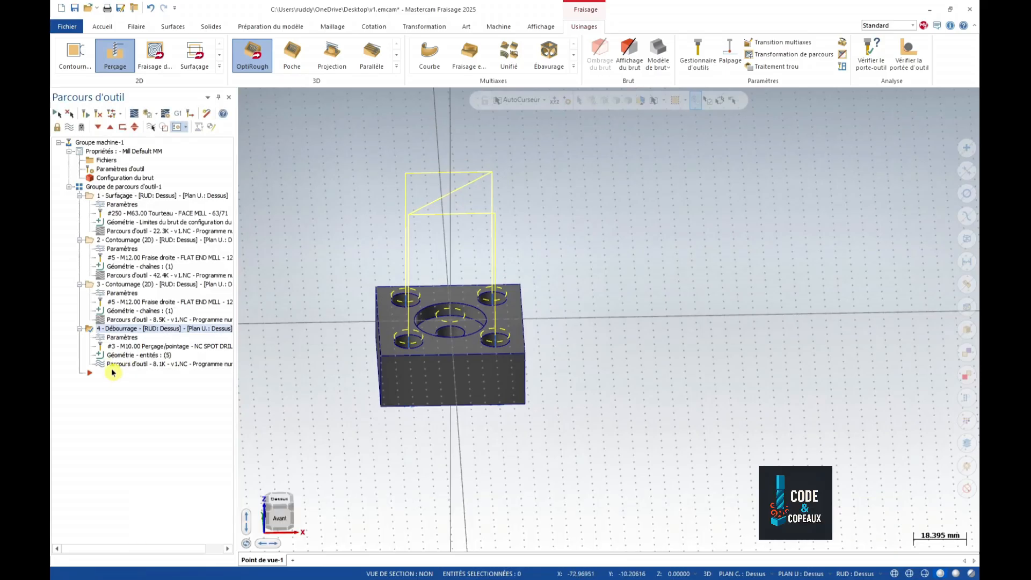
pyautogui.click(70, 127)
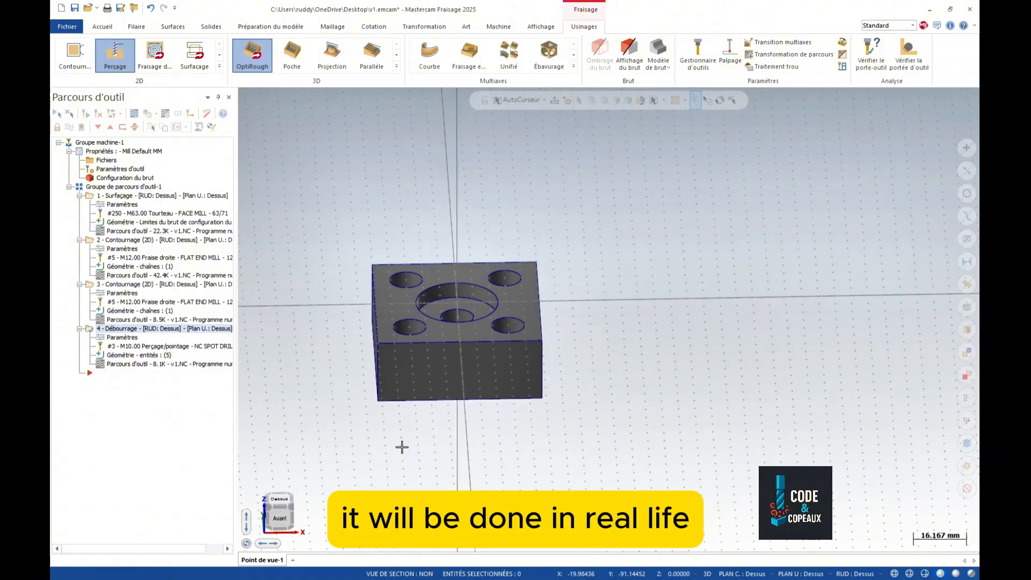
pyautogui.scroll(2, 402, 445)
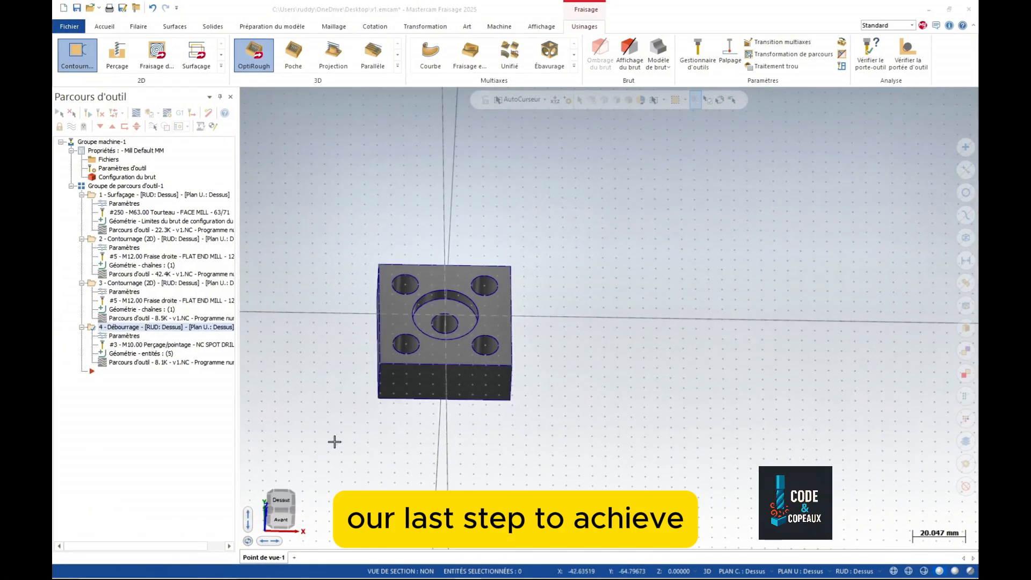
pyautogui.scroll(2, 284, 209)
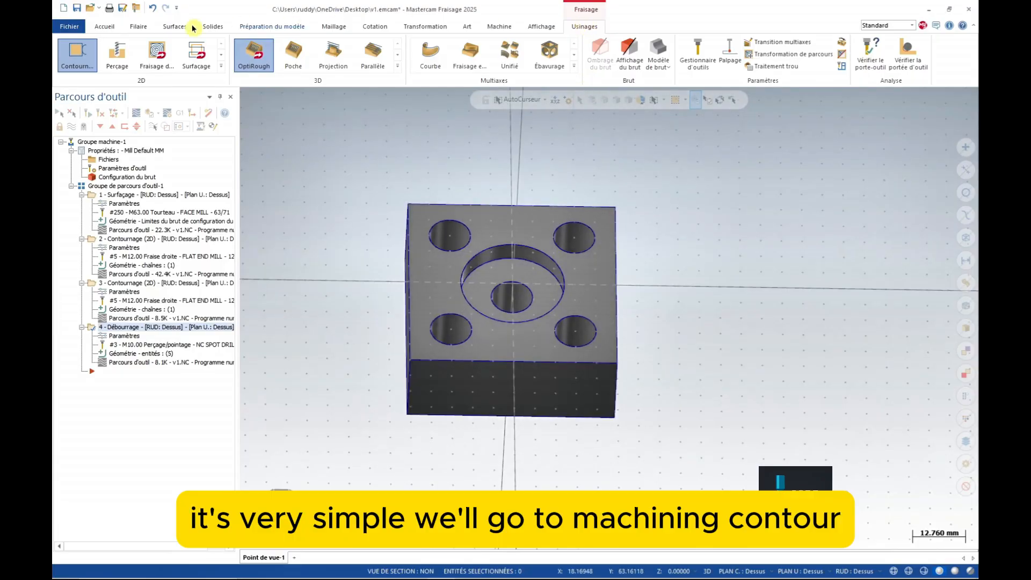
# - Chain the counterbore circle as a new 2D contour using FLAT END MILL - 12 (tool 5)
pyautogui.click(78, 54)
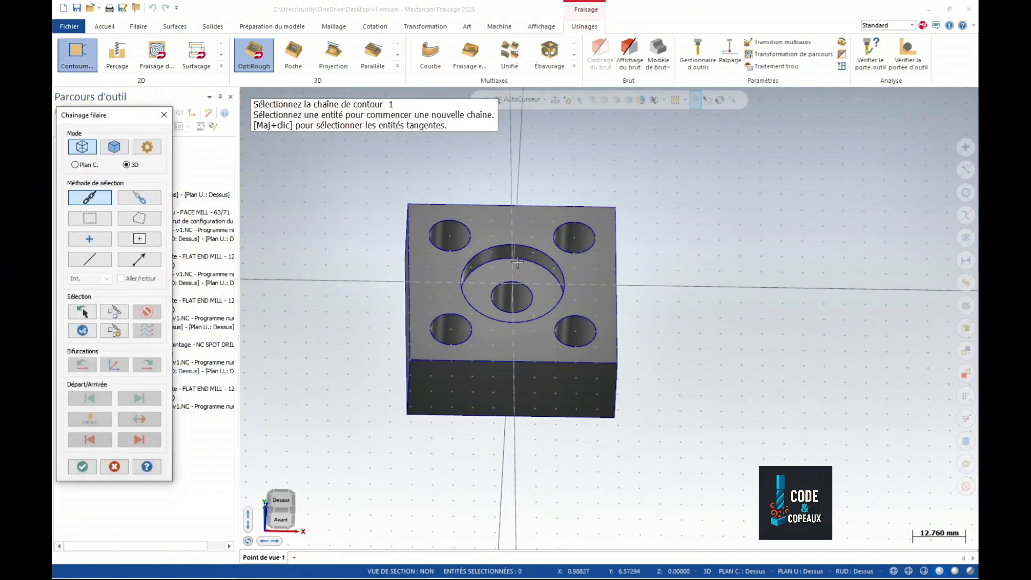
pyautogui.click(525, 247)
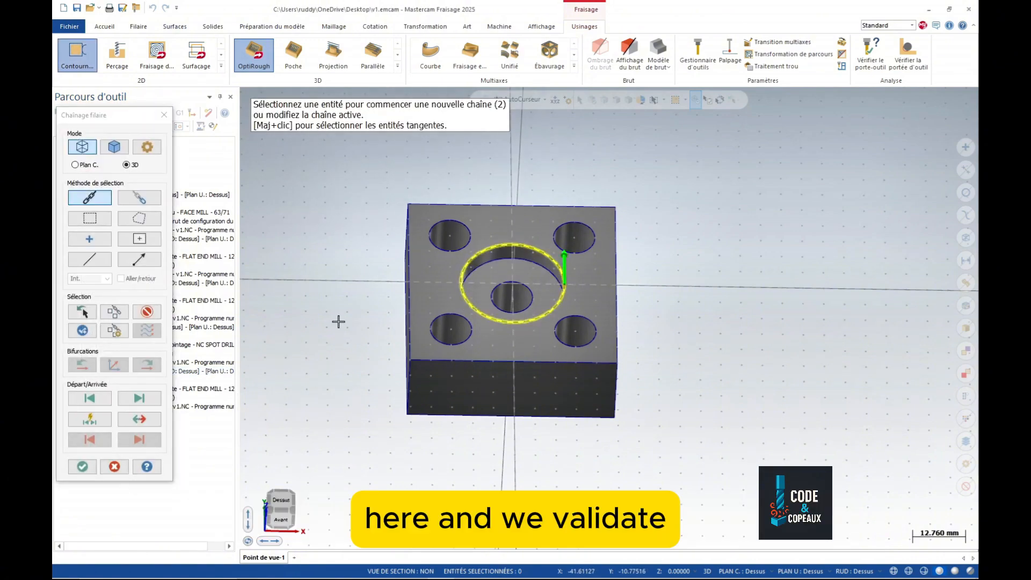
pyautogui.press('Return')
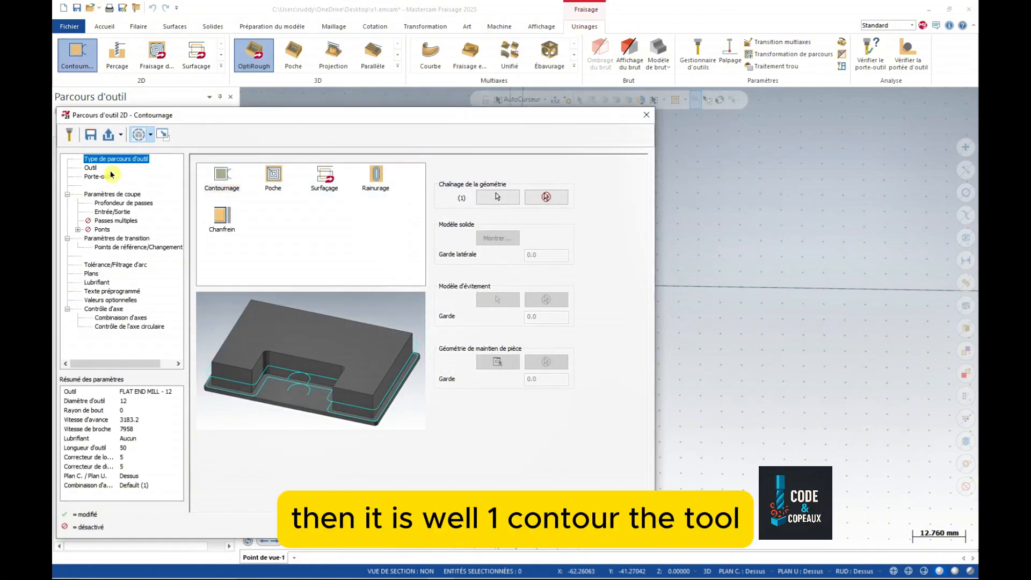
pyautogui.click(90, 170)
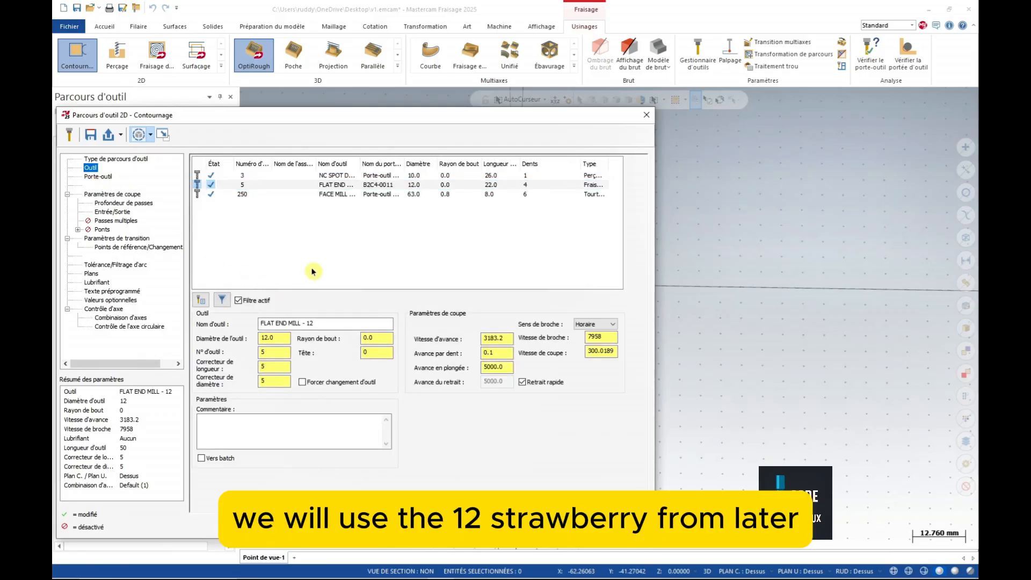
pyautogui.click(417, 186)
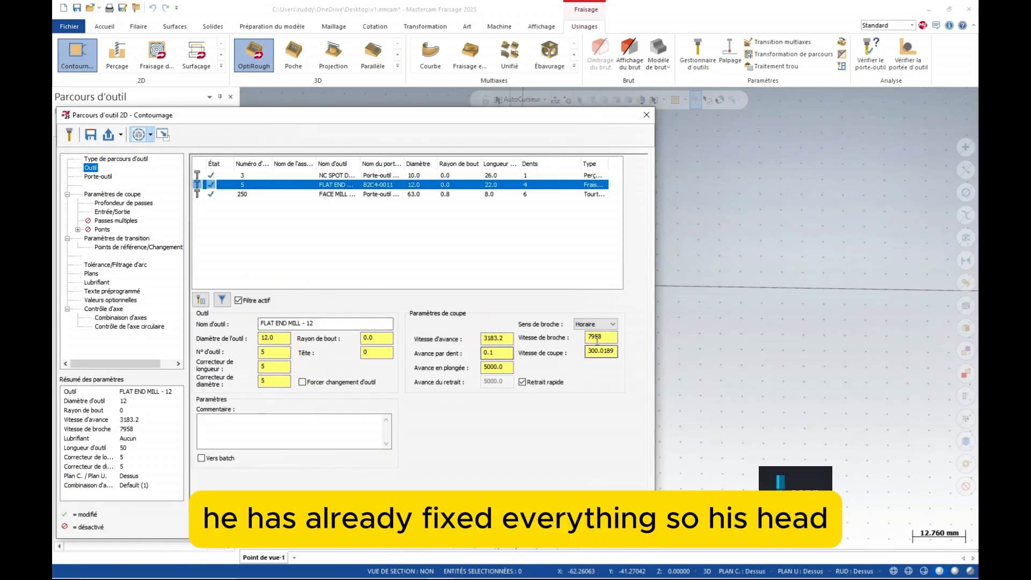
pyautogui.click(113, 195)
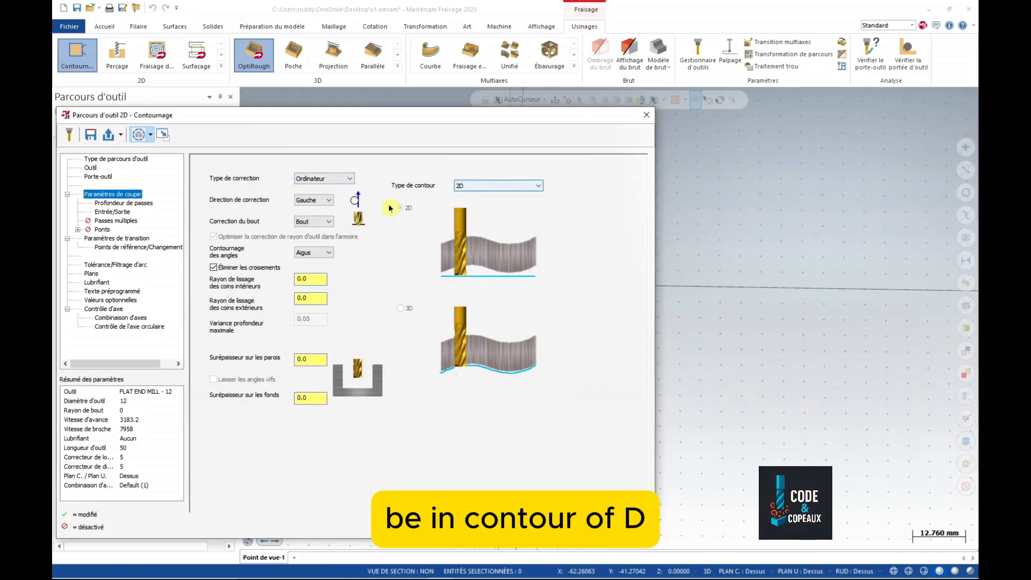
# - Edit the maximum rough step, then make the lead-in and lead-out perpendicular 6.5 mm lines
pyautogui.click(134, 203)
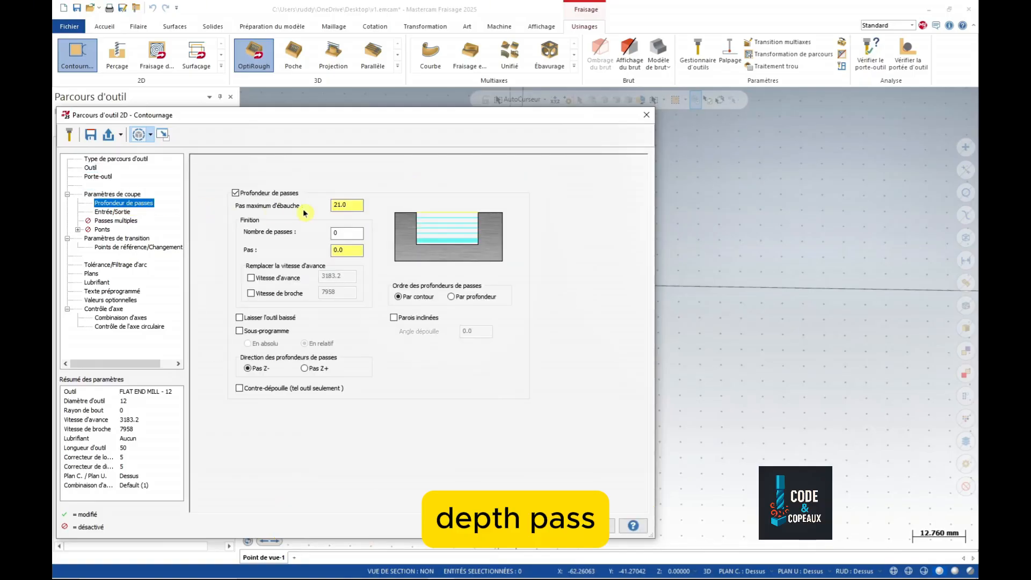
pyautogui.doubleClick(344, 205)
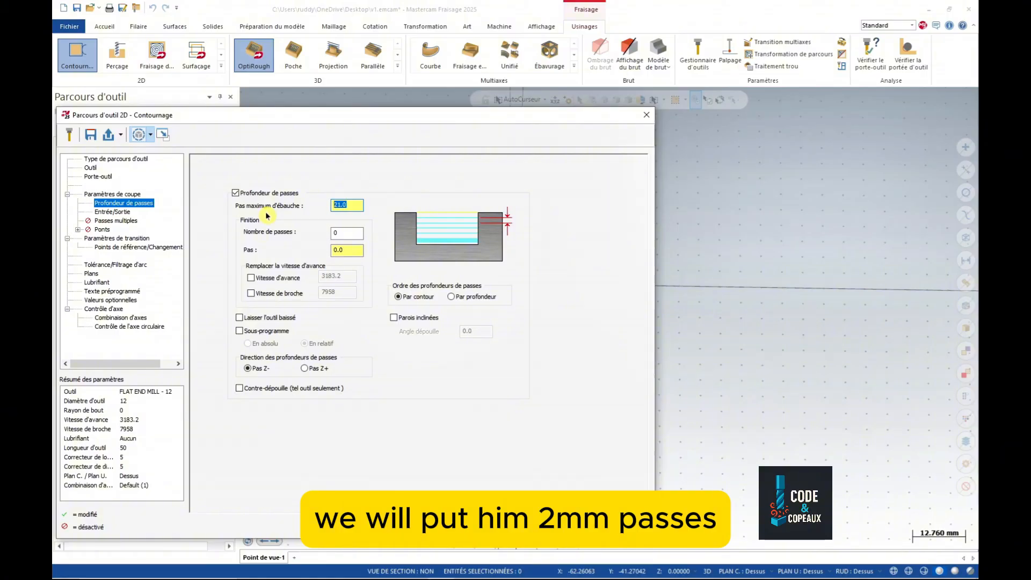
pyautogui.click(113, 211)
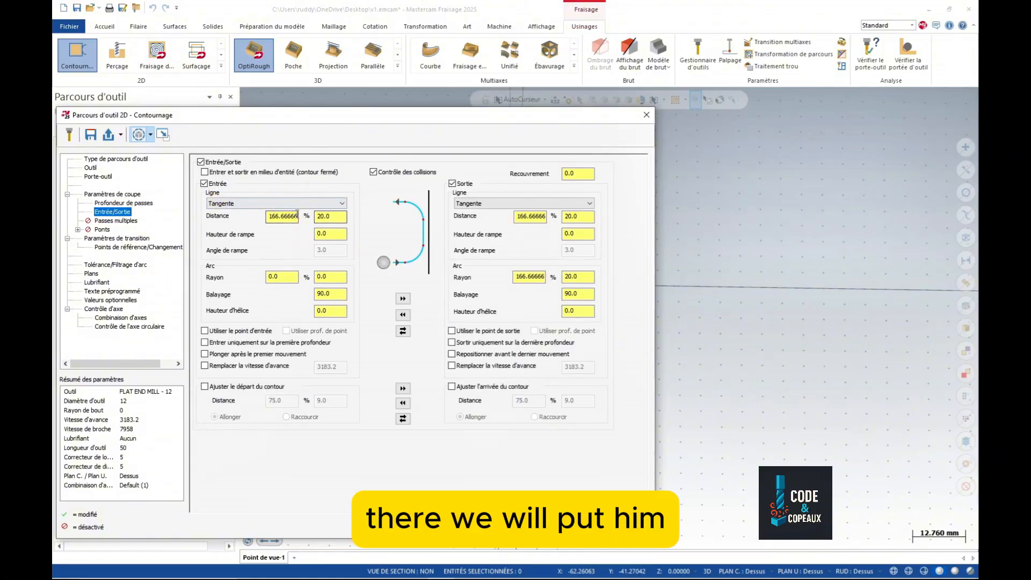
pyautogui.click(295, 205)
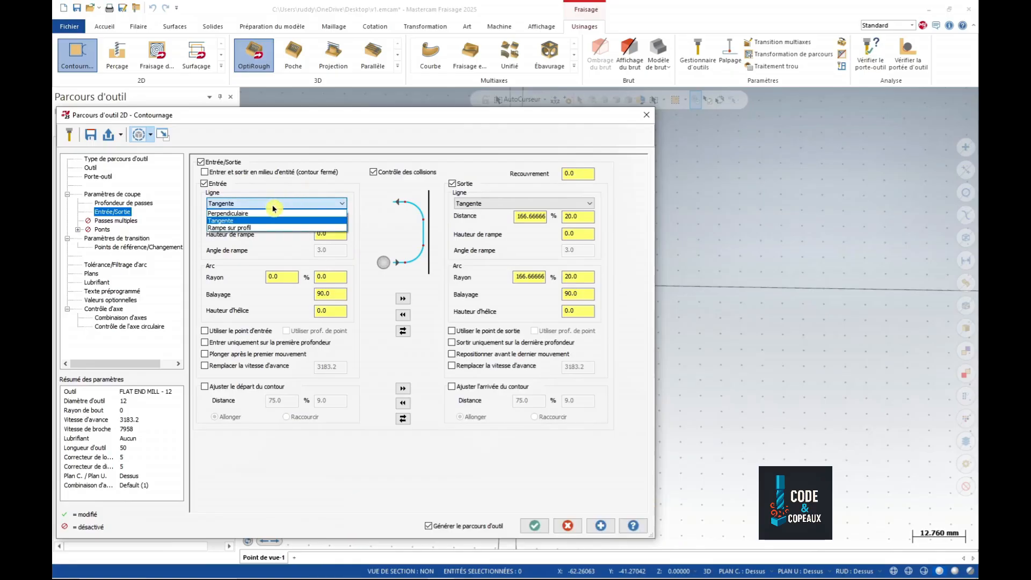
pyautogui.click(245, 216)
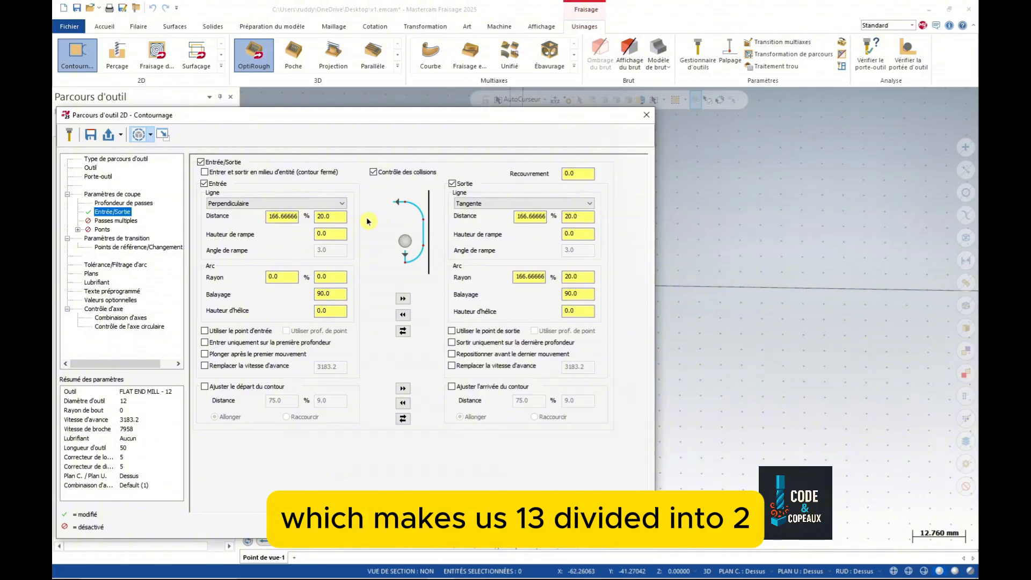
pyautogui.doubleClick(339, 216)
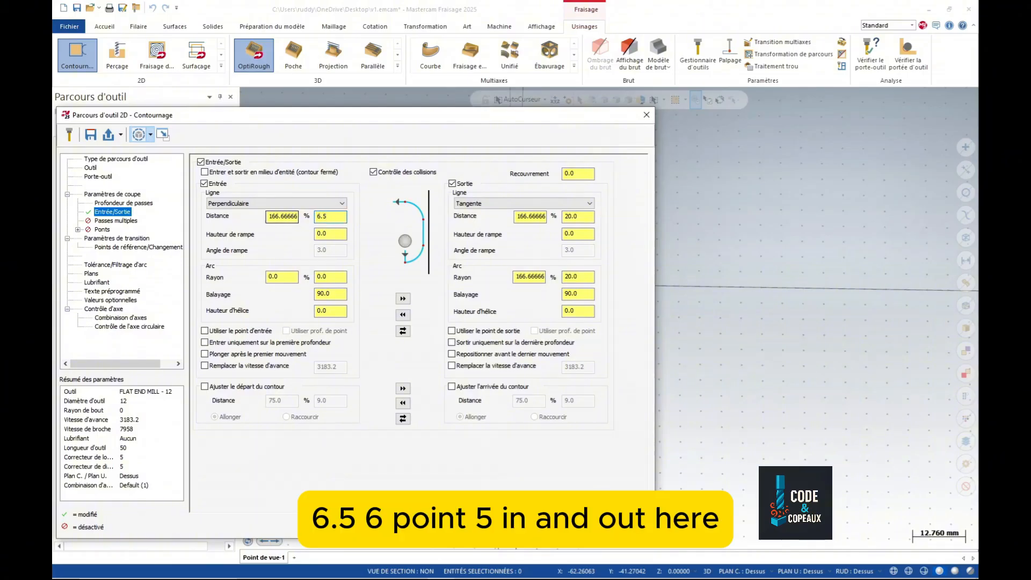
pyautogui.click(402, 297)
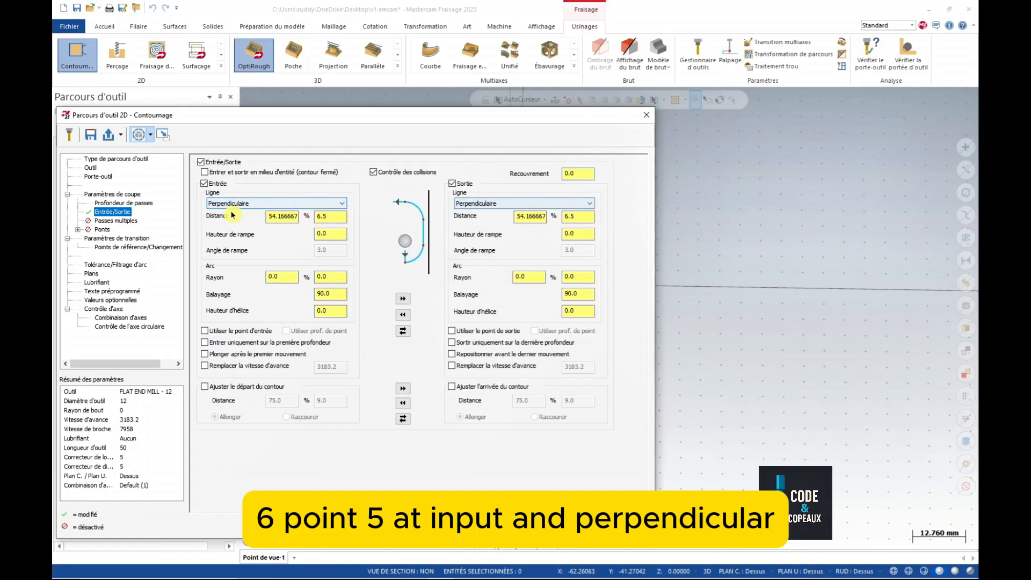
pyautogui.click(118, 240)
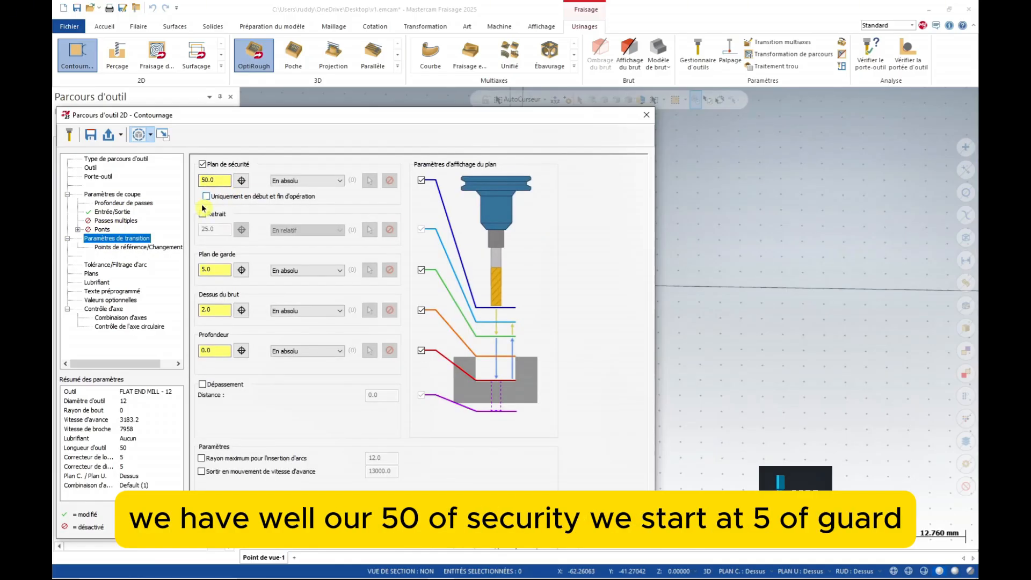
# - Set stock top to 0 and depth -5.0 from the bore edge, then generate the contour
pyautogui.doubleClick(219, 312)
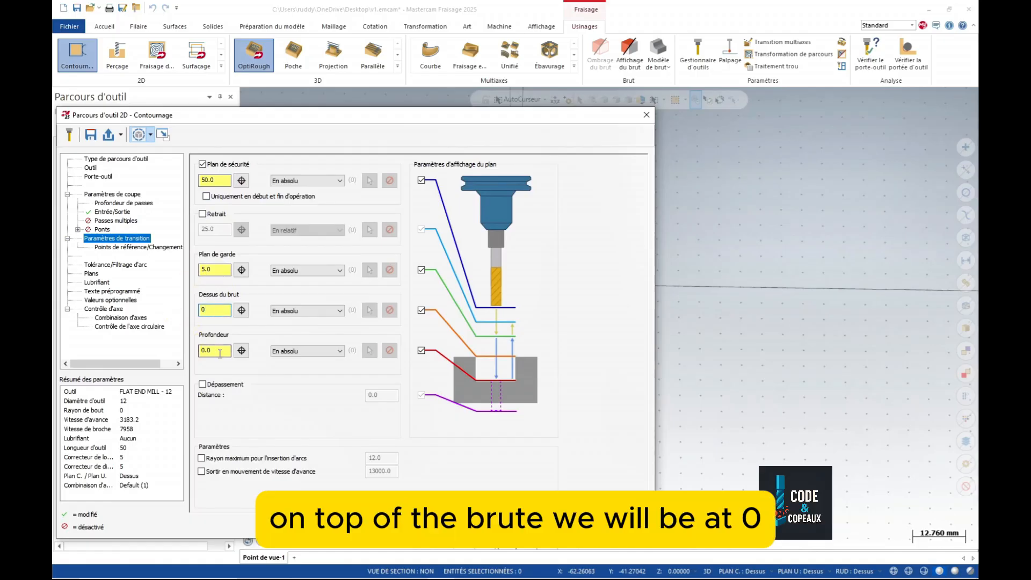
pyautogui.click(242, 351)
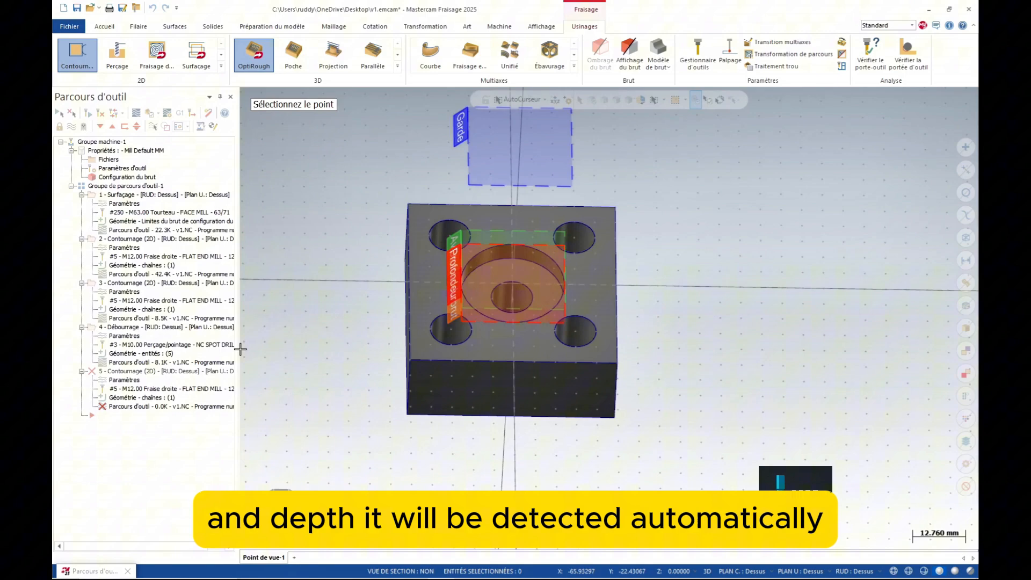
pyautogui.click(503, 259)
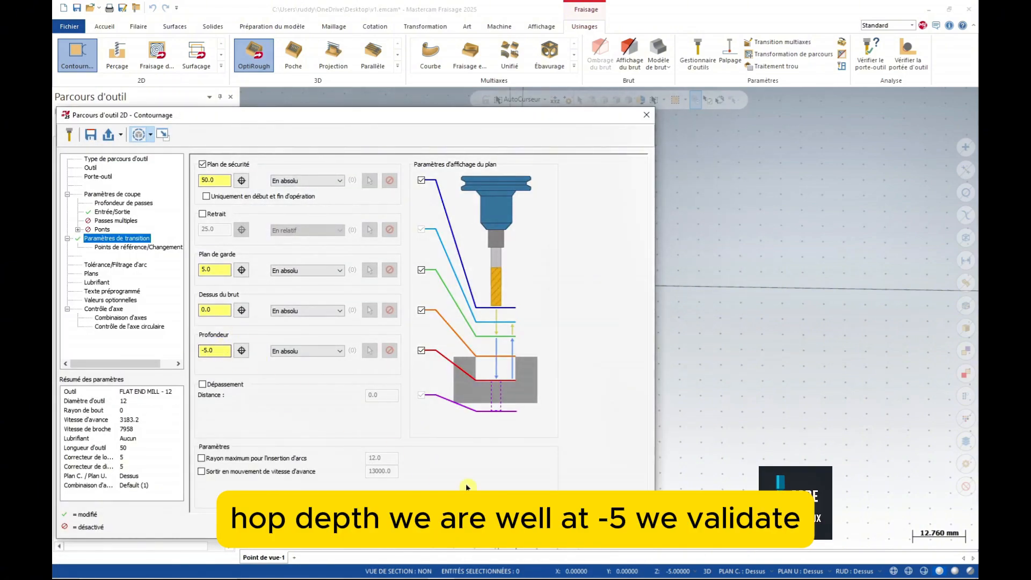
pyautogui.click(571, 525)
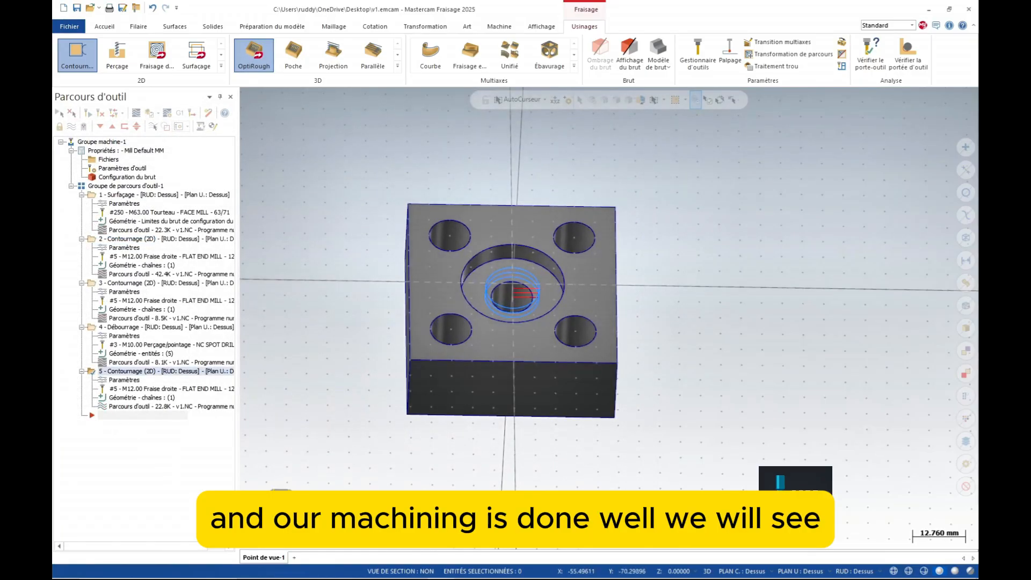
# - Backplot operation 5 from top view, then select all five operations for verification
pyautogui.click(283, 507)
pyautogui.scroll(-5, 306, 315)
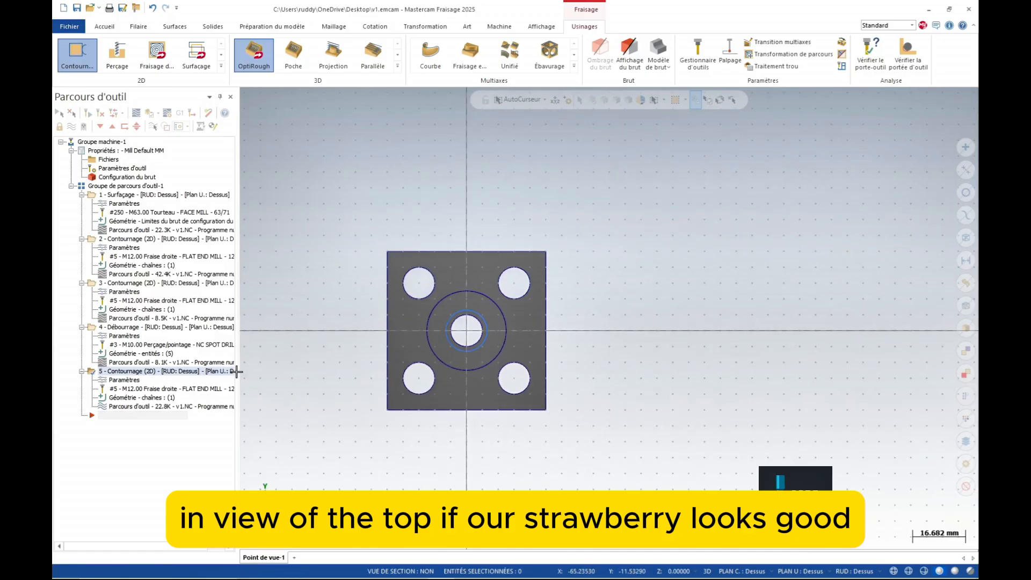
pyautogui.click(111, 407)
pyautogui.moveTo(450, 483); pyautogui.dragTo(452, 436, button='middle')
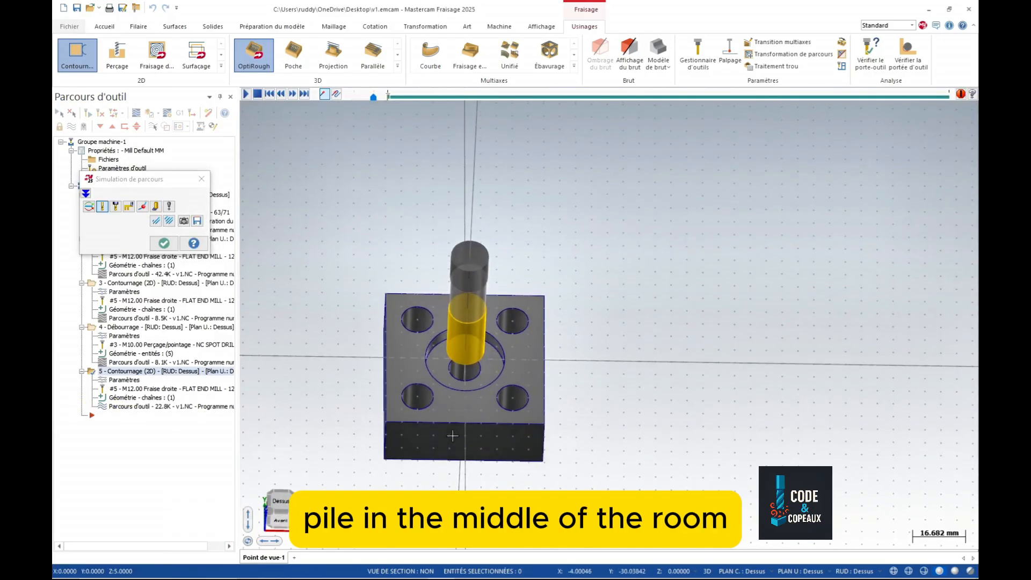
pyautogui.click(244, 95)
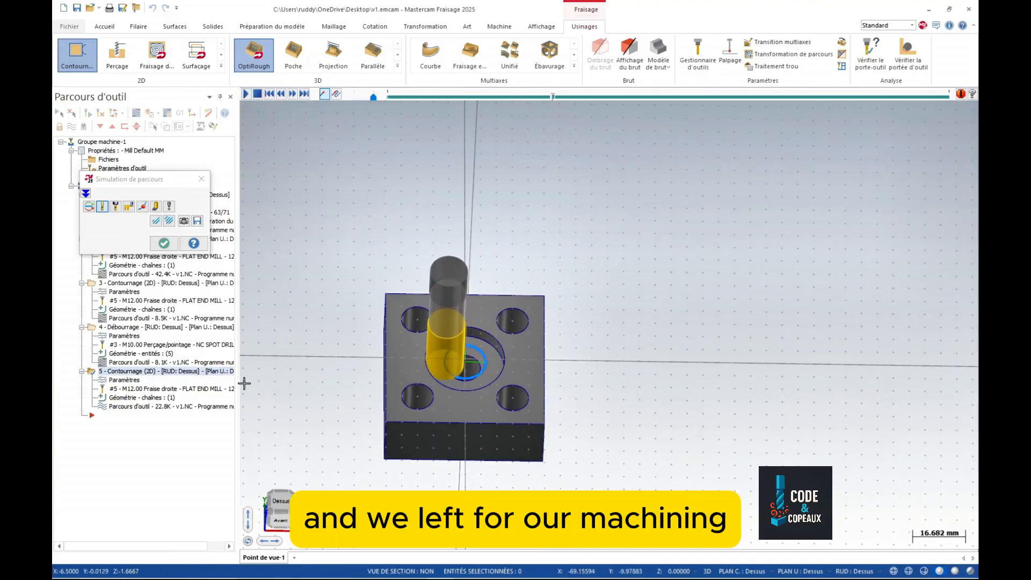
pyautogui.click(164, 243)
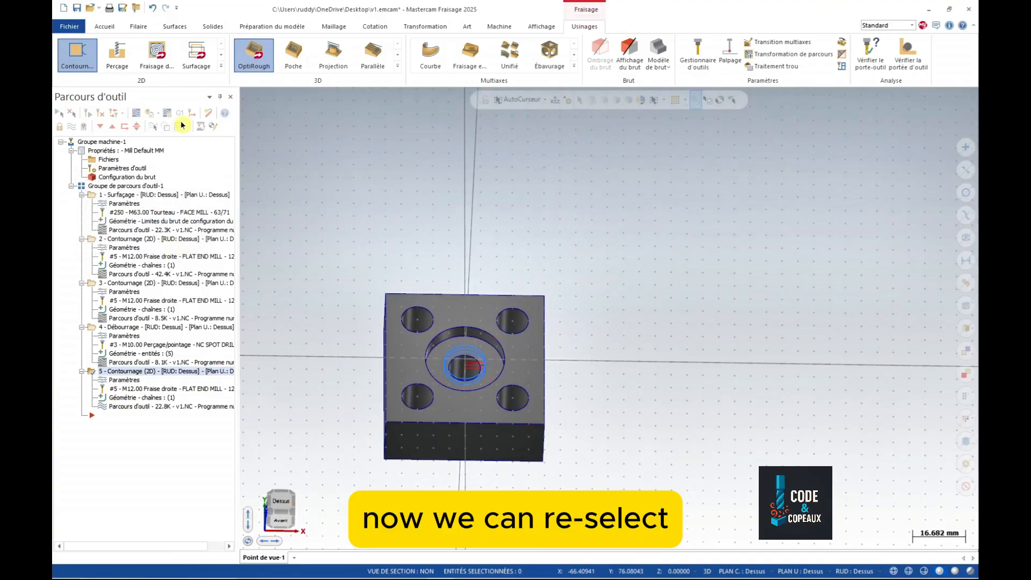
pyautogui.click(60, 116)
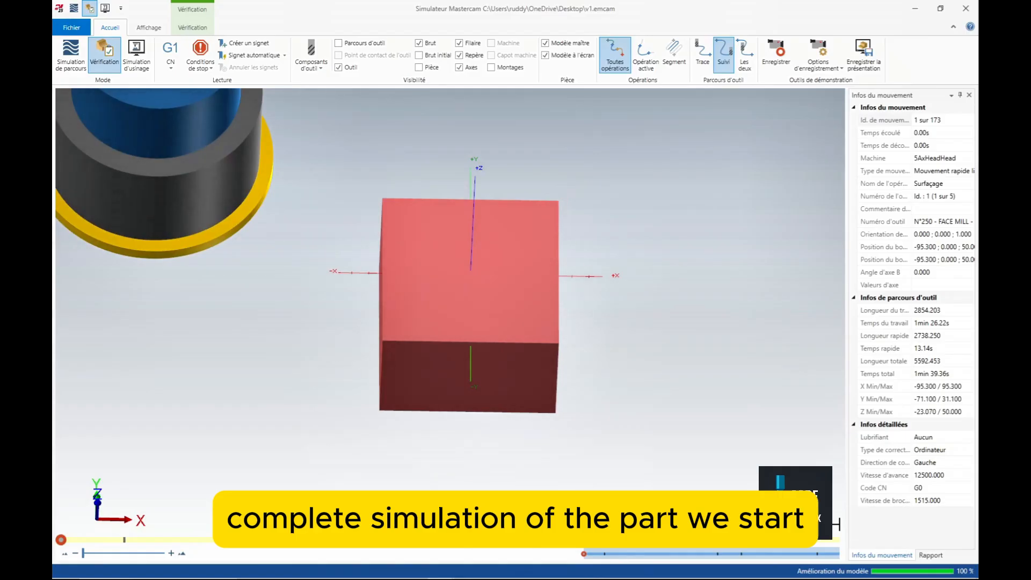
# - Play all 173 moves to the finished block, inspect it at an angle, and close Simulator
pyautogui.click(435, 518)
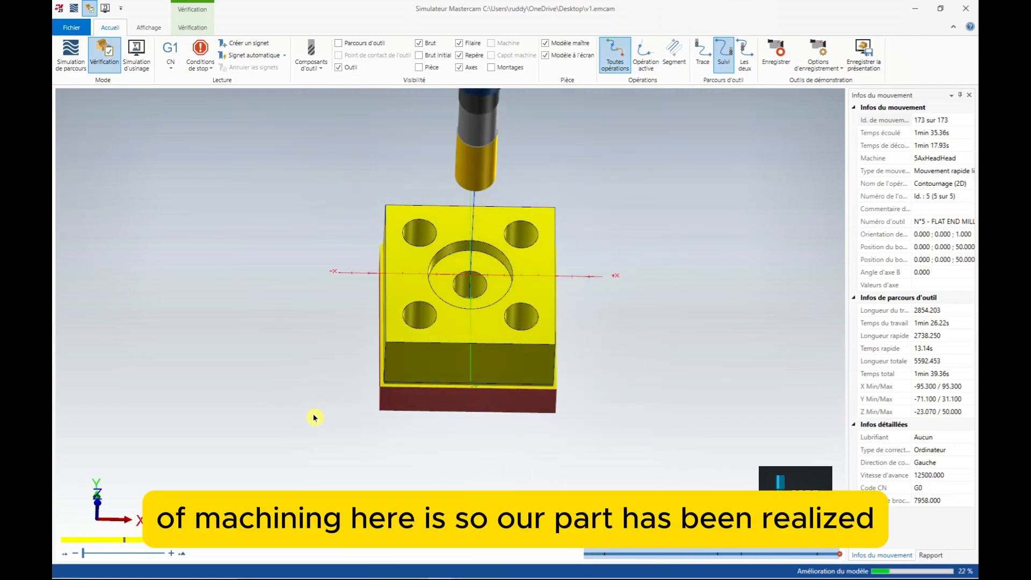
pyautogui.moveTo(313, 417)
pyautogui.mouseDown(button='middle')
pyautogui.moveTo(323, 359)
pyautogui.moveTo(311, 415)
pyautogui.moveTo(322, 423)
pyautogui.mouseUp(button='middle')
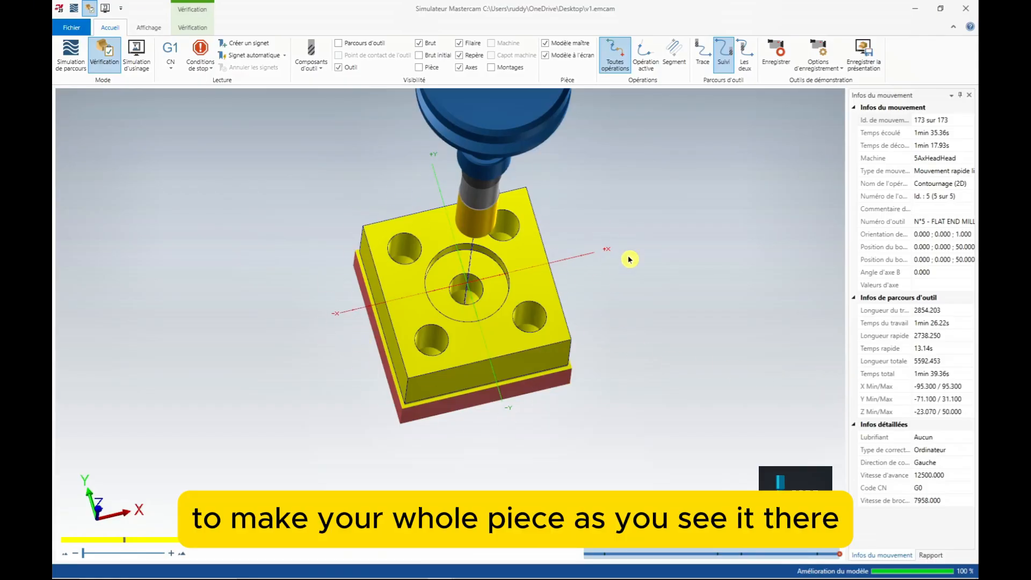
pyautogui.moveTo(328, 447); pyautogui.dragTo(320, 416, button='middle')
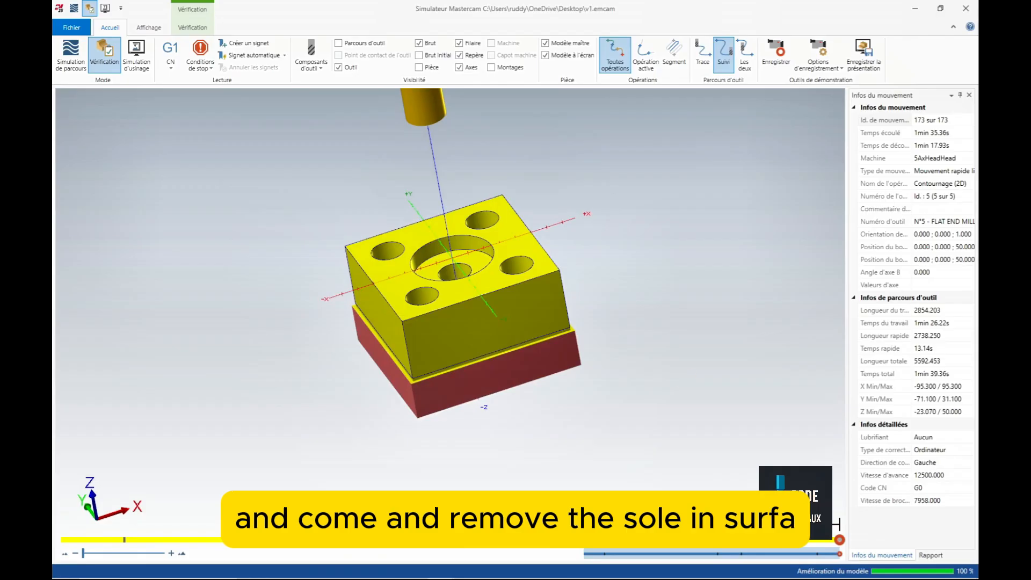
pyautogui.scroll(-5, 537, 419)
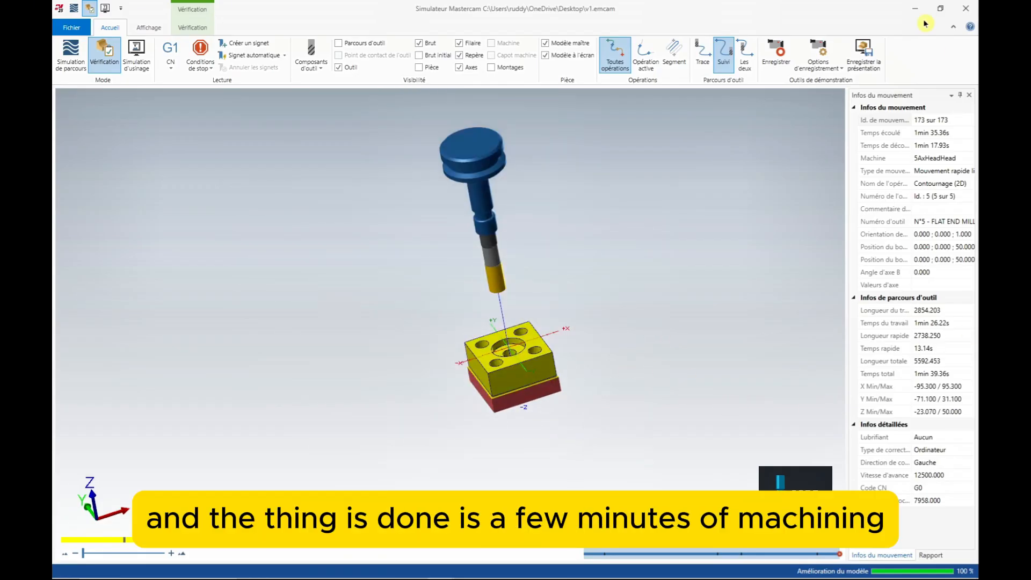
pyautogui.click(965, 8)
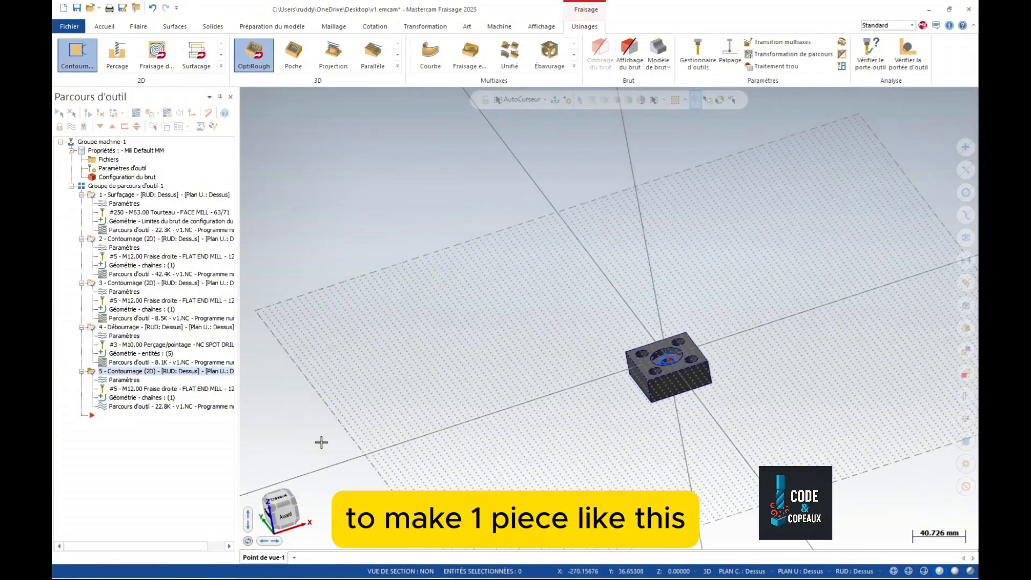
pyautogui.click(286, 506)
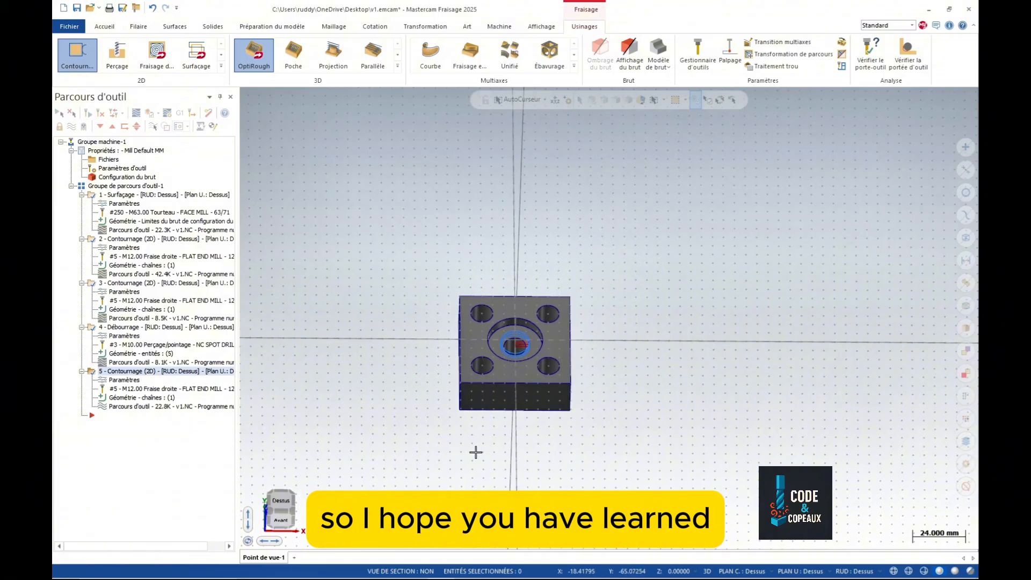
pyautogui.scroll(1, 476, 452)
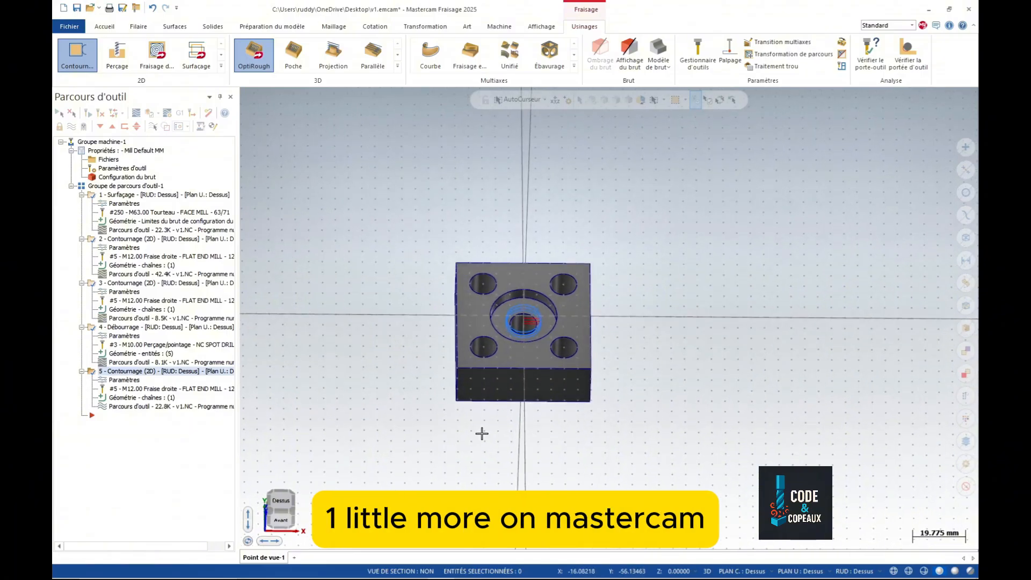
pyautogui.moveTo(482, 434); pyautogui.dragTo(482, 413, button='middle')
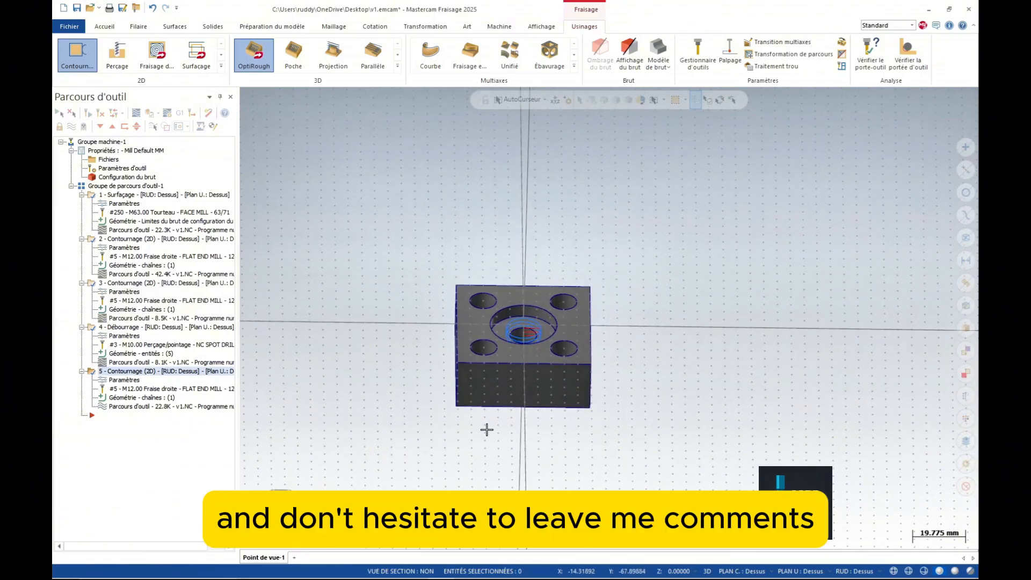
pyautogui.scroll(2, 487, 430)
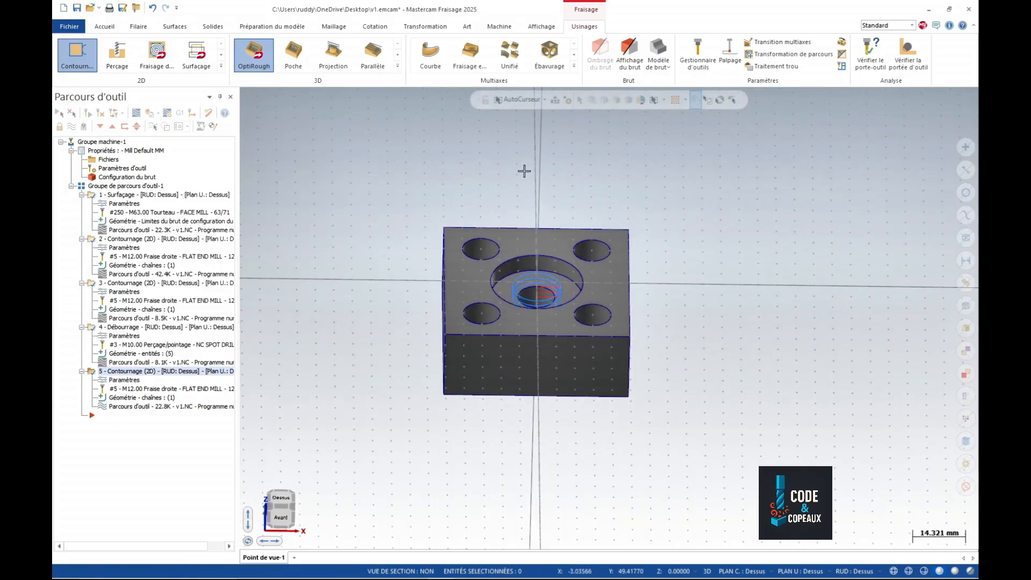
pyautogui.scroll(1, 524, 171)
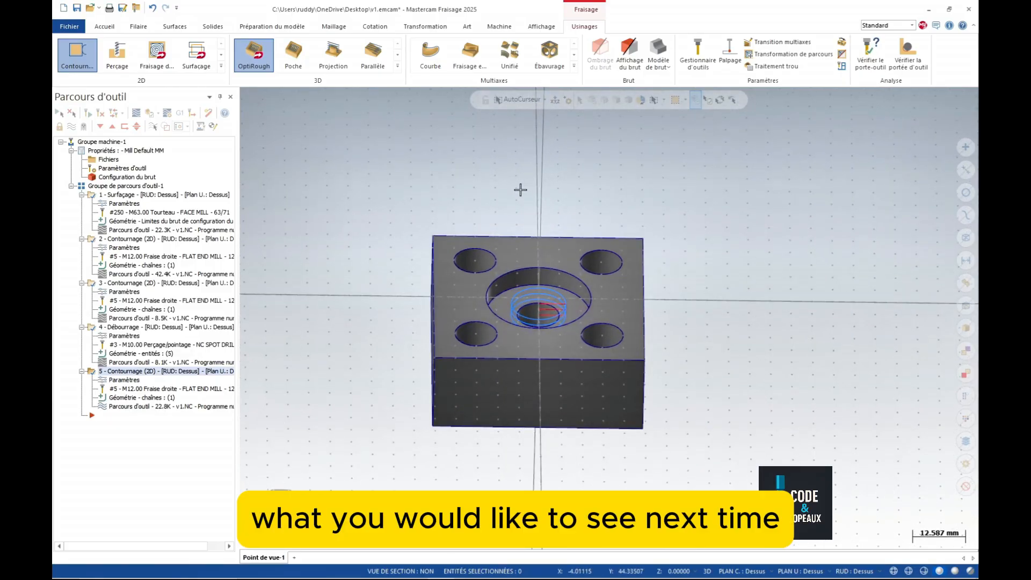